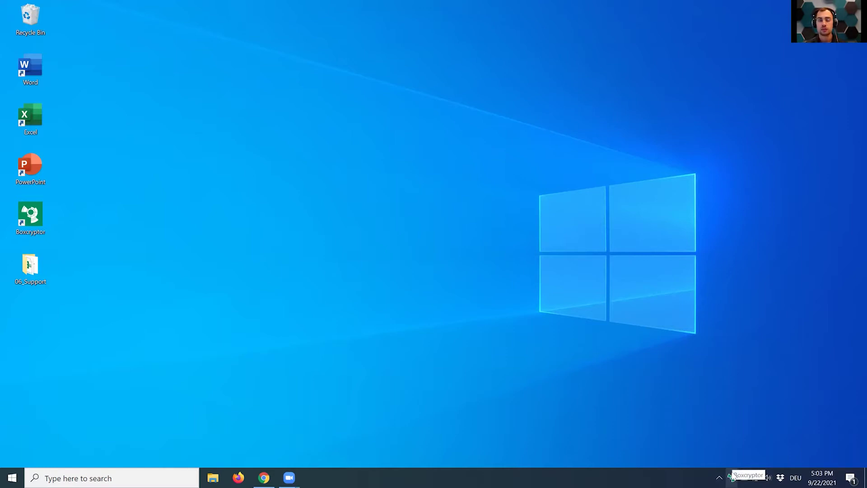
Open the Boxcryptor for Teams page in Chrome, then minimize everything to show the desktop.
{"action": "left_click", "coordinate": [263, 477]}
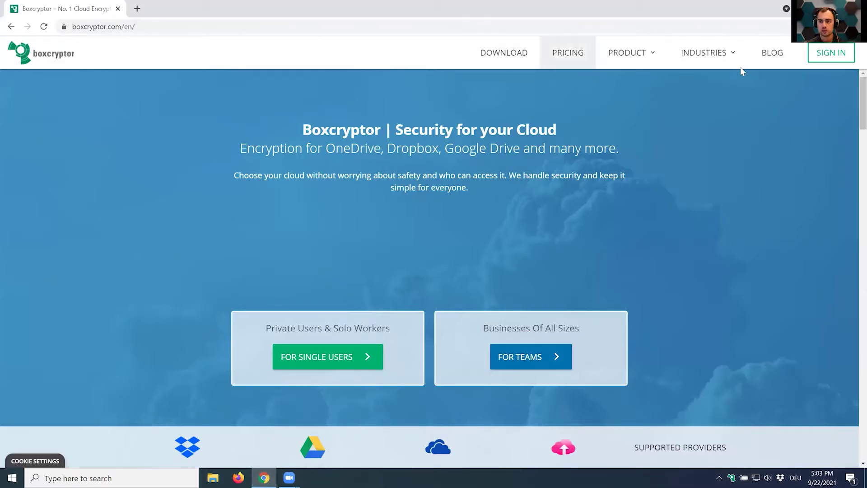
{"action": "mouse_move", "coordinate": [607, 61]}
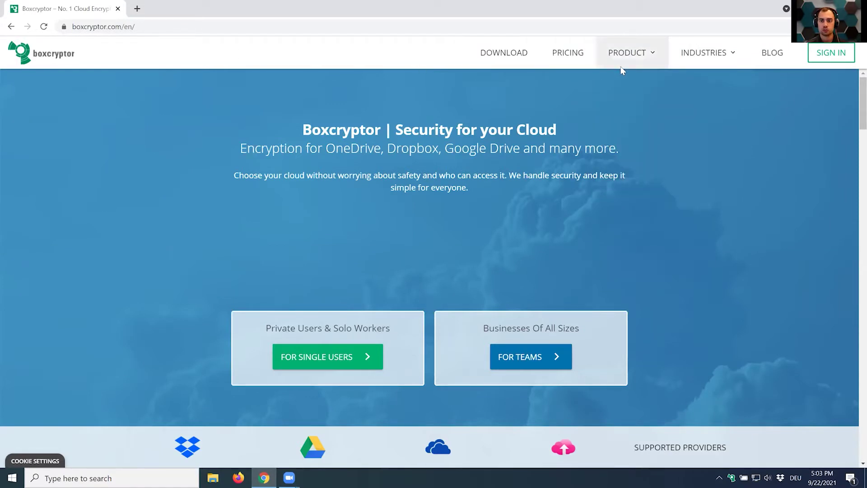
{"action": "left_click", "coordinate": [631, 118]}
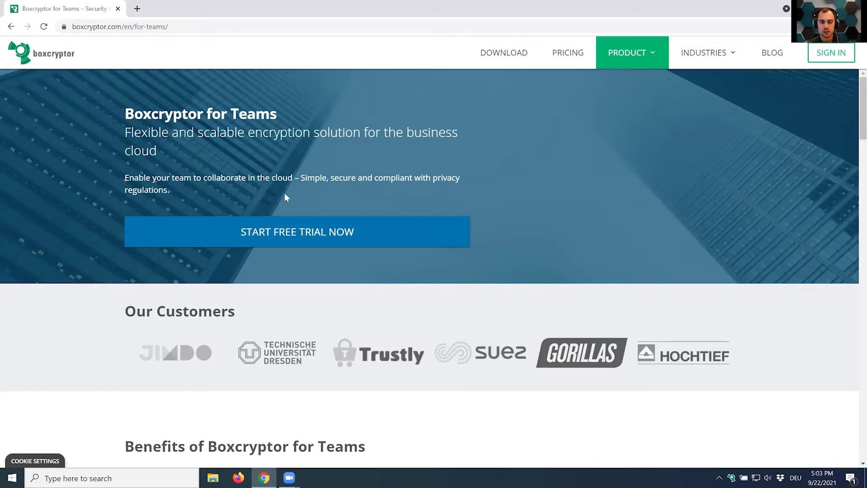
{"action": "key", "text": "super+d"}
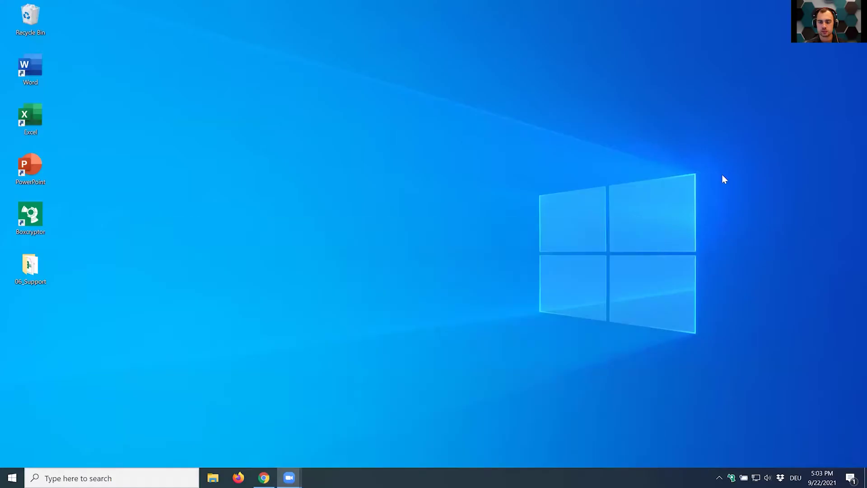
Open the Boxcryptor (X:) drive and look over its Dropbox, Google Drive and OneDrive folders.
{"action": "double_click", "coordinate": [731, 476]}
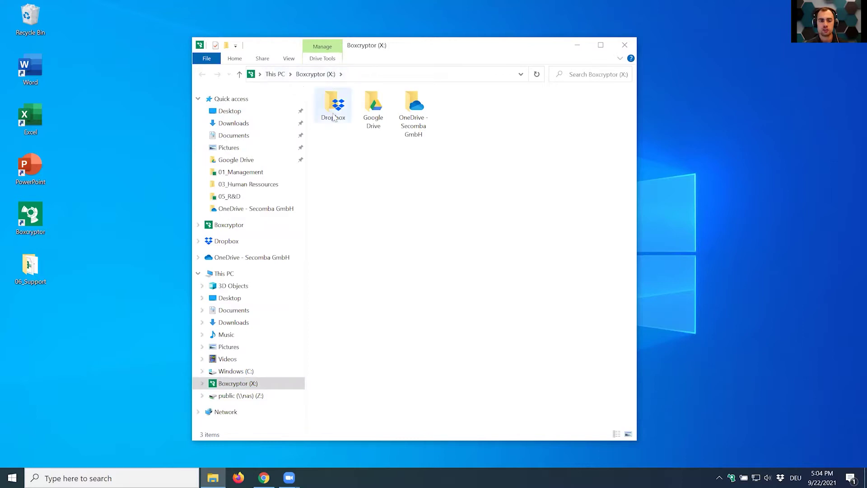
{"action": "left_click", "coordinate": [333, 116]}
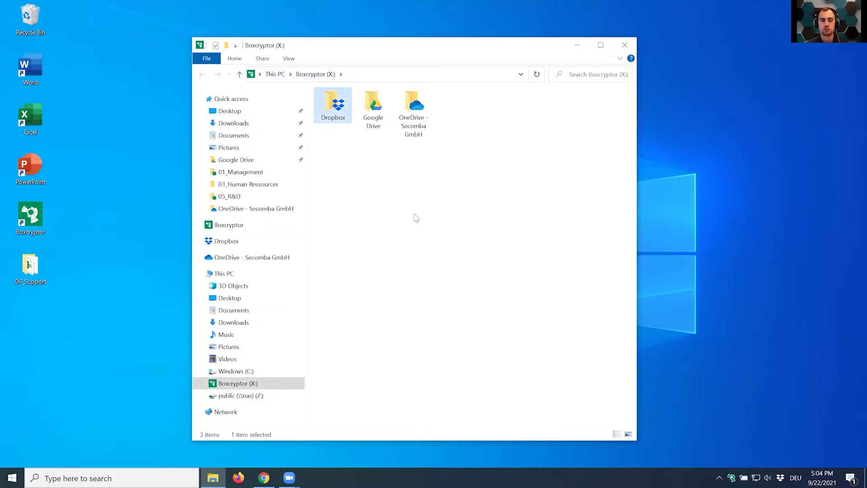
{"action": "key", "text": "Right"}
{"action": "key", "text": "Right"}
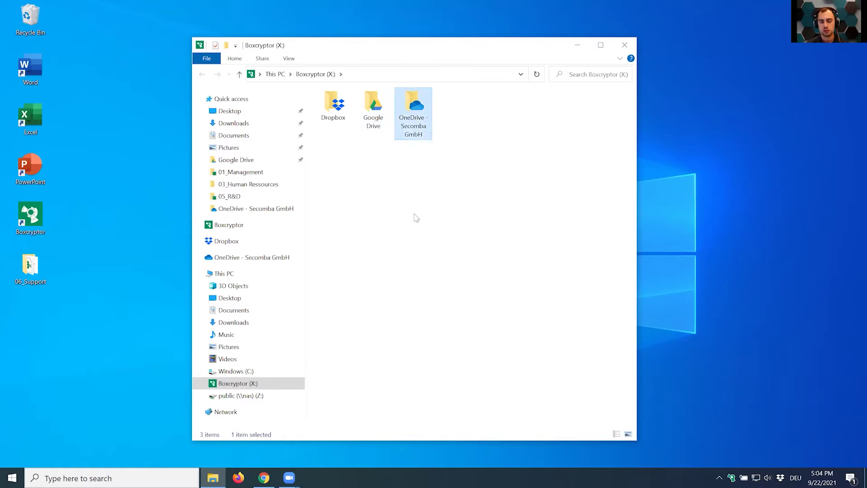
{"action": "left_click", "coordinate": [416, 218]}
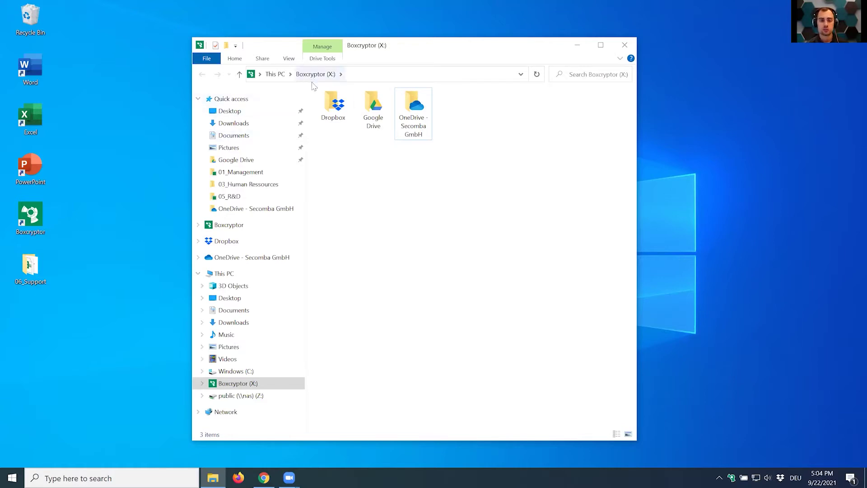
Browse into Dropbox on the Boxcryptor drive and open the 01_Management folder.
{"action": "double_click", "coordinate": [332, 106]}
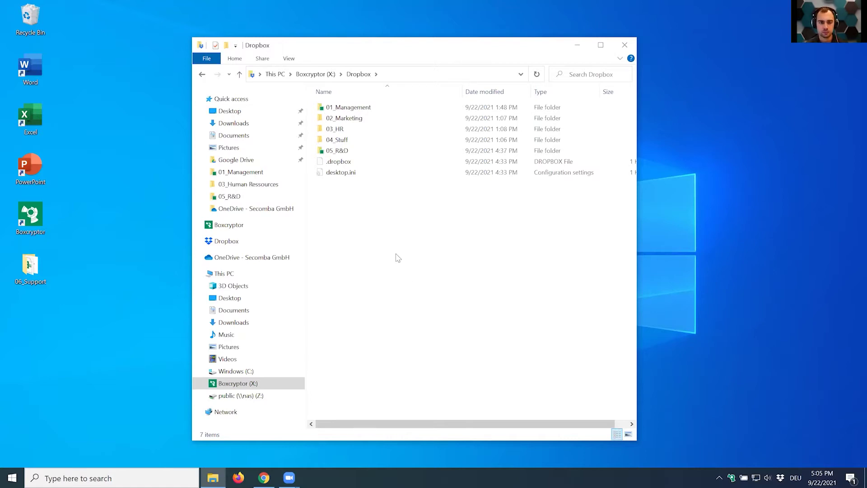
{"action": "left_click", "coordinate": [326, 75]}
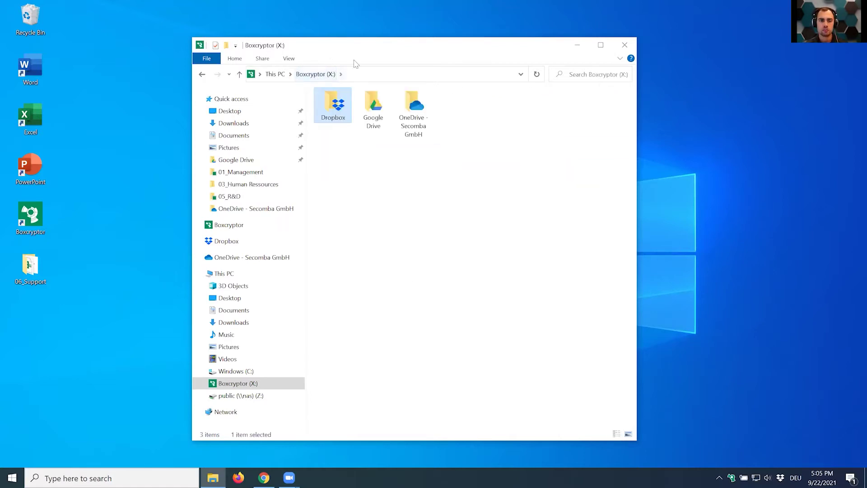
{"action": "double_click", "coordinate": [338, 114]}
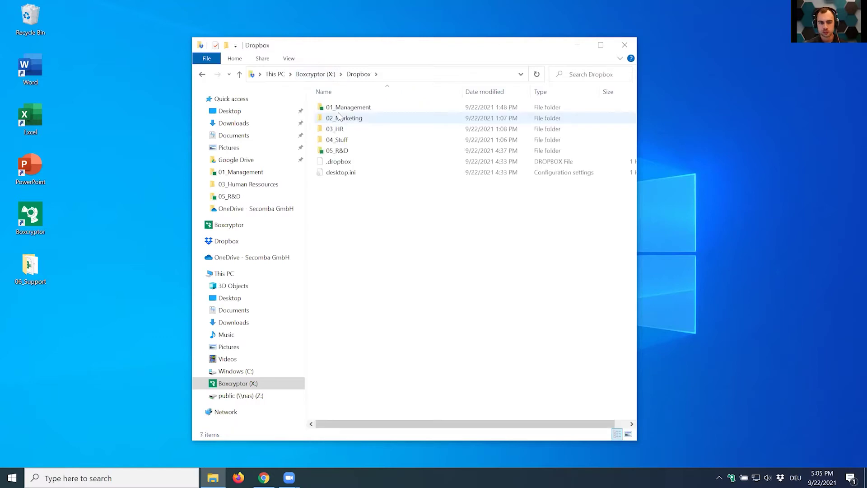
{"action": "left_click", "coordinate": [322, 109]}
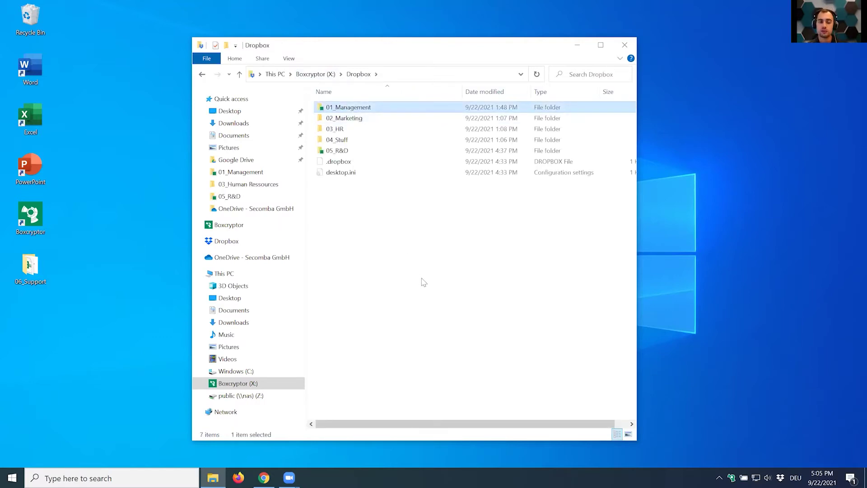
{"action": "key", "text": "Down"}
{"action": "key", "text": "Down"}
{"action": "key", "text": "Down"}
{"action": "key", "text": "Down"}
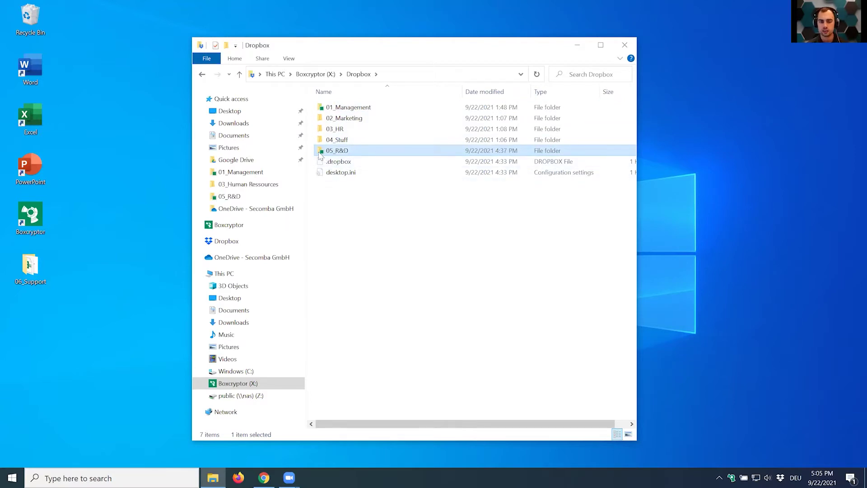
{"action": "mouse_move", "coordinate": [321, 155]}
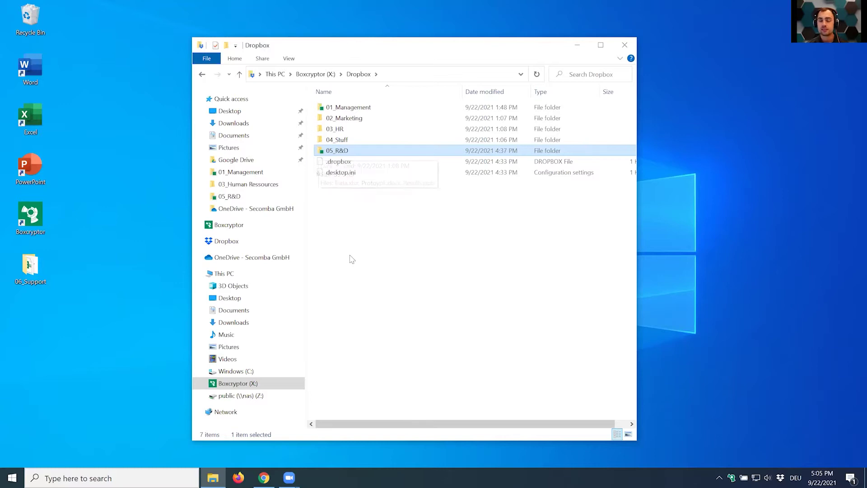
{"action": "left_click", "coordinate": [341, 232]}
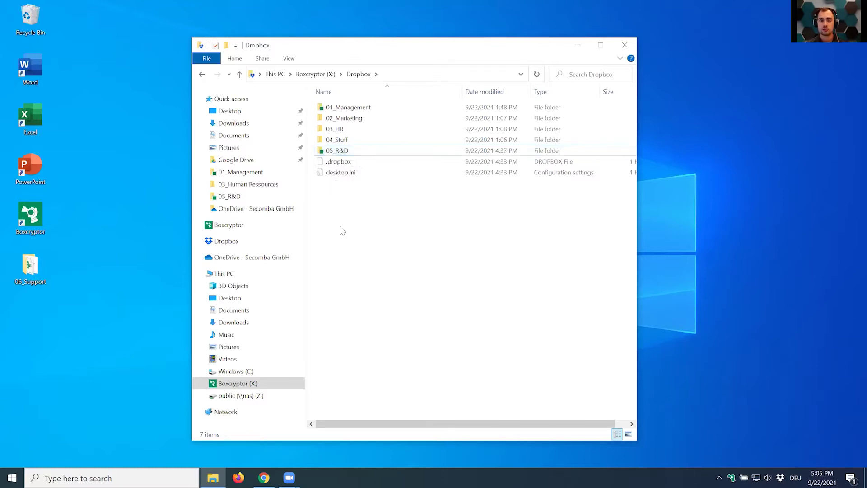
{"action": "double_click", "coordinate": [346, 106]}
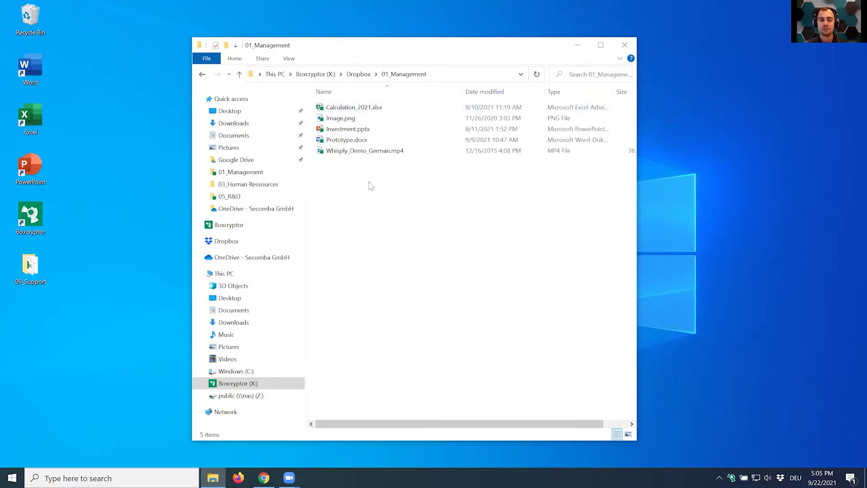
Enter Mexico in cell B6 of Calculation_2021.xlsx, then save and close the workbook.
{"action": "left_click", "coordinate": [362, 107]}
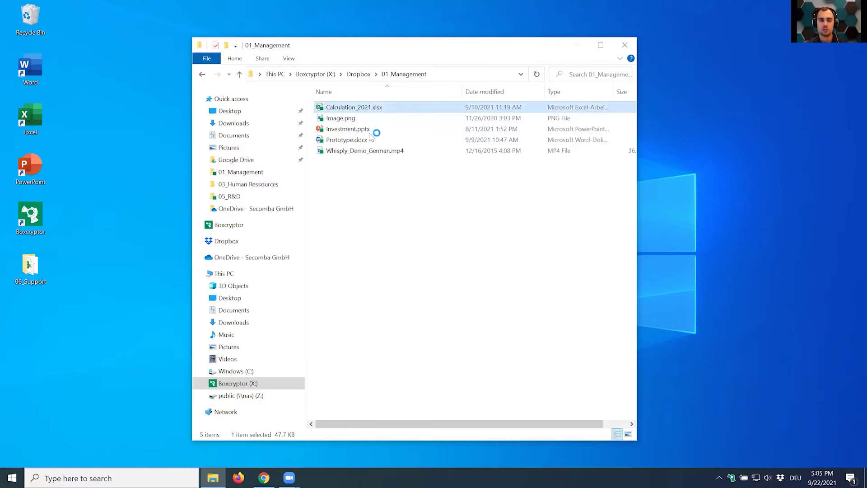
{"action": "key", "text": "Return"}
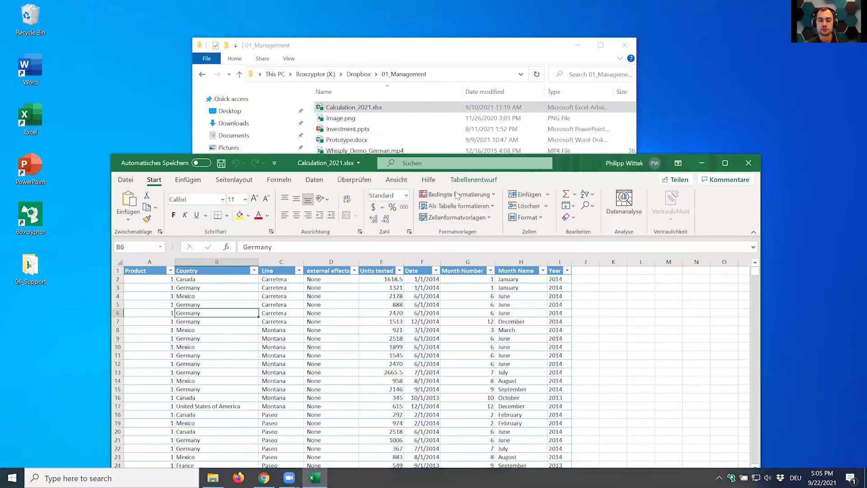
{"action": "left_click_drag", "start_coordinate": [576, 161], "coordinate": [589, 43]}
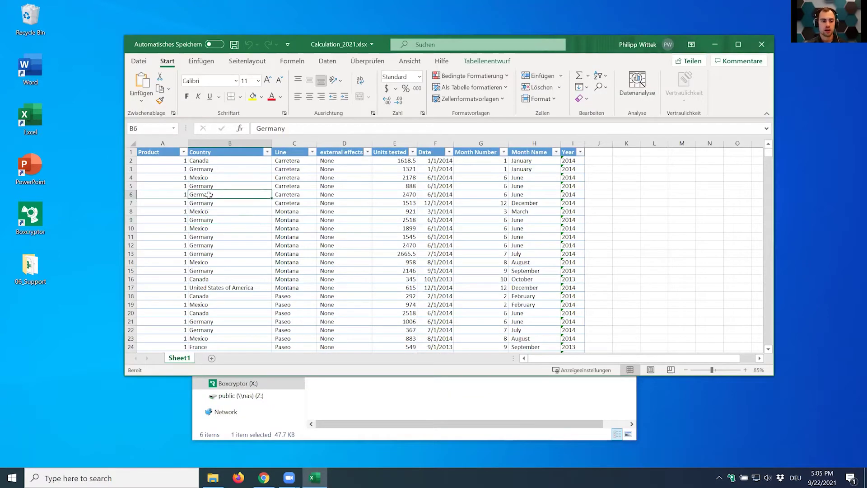
{"action": "type", "text": "Mexico"}
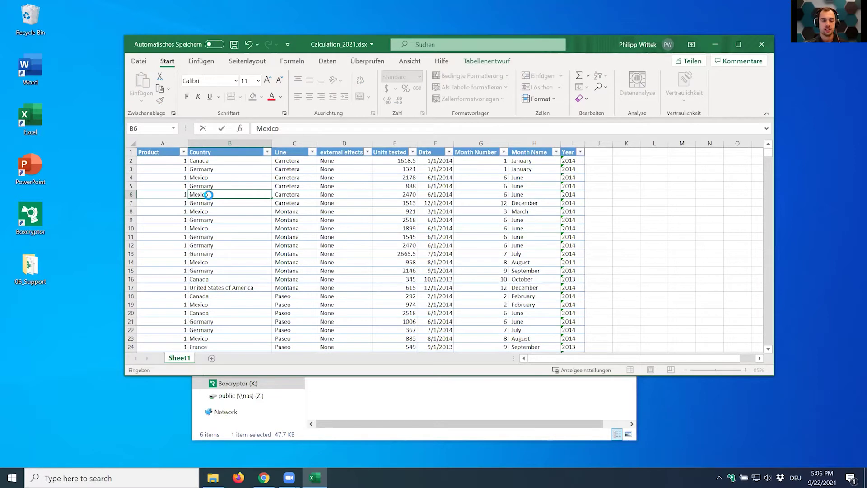
{"action": "key", "text": "ctrl+s"}
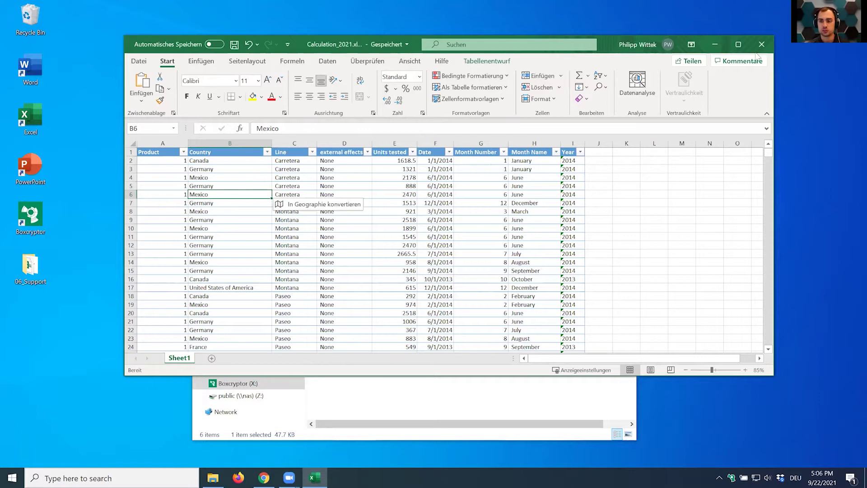
{"action": "left_click", "coordinate": [759, 49]}
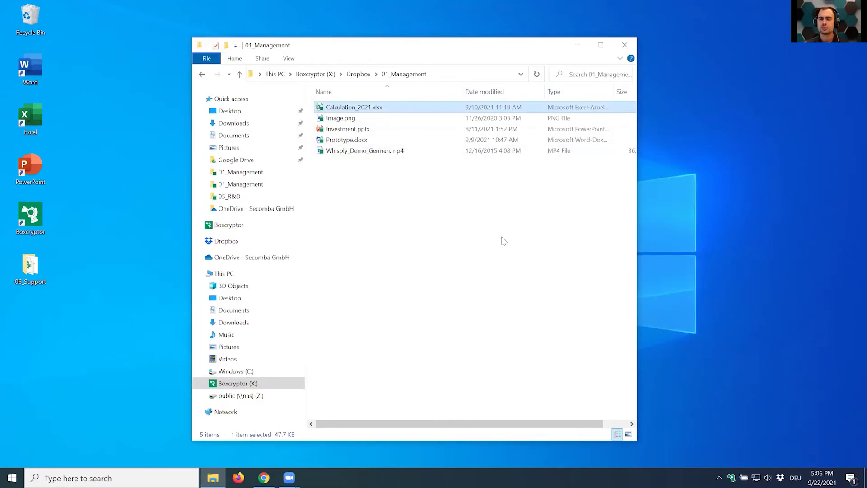
Use Boxcryptor's Show original on Calculation_2021.xlsx to open its encrypted Dropbox folder.
{"action": "left_click", "coordinate": [363, 108]}
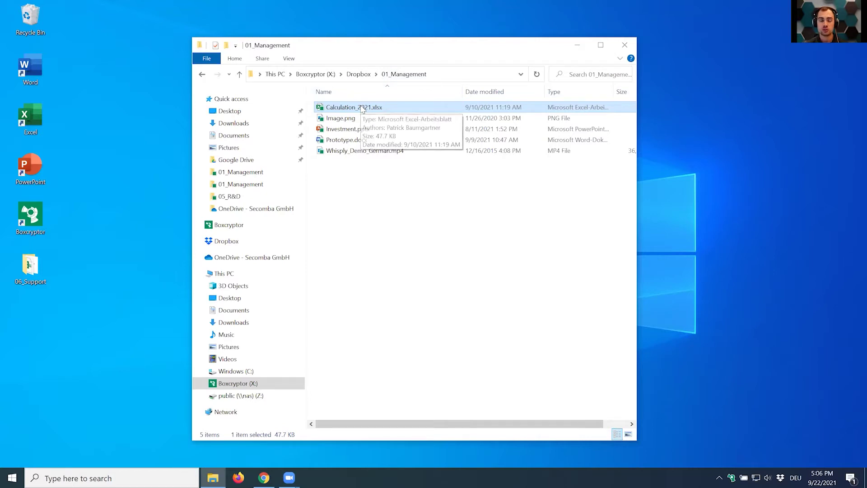
{"action": "right_click", "coordinate": [348, 110]}
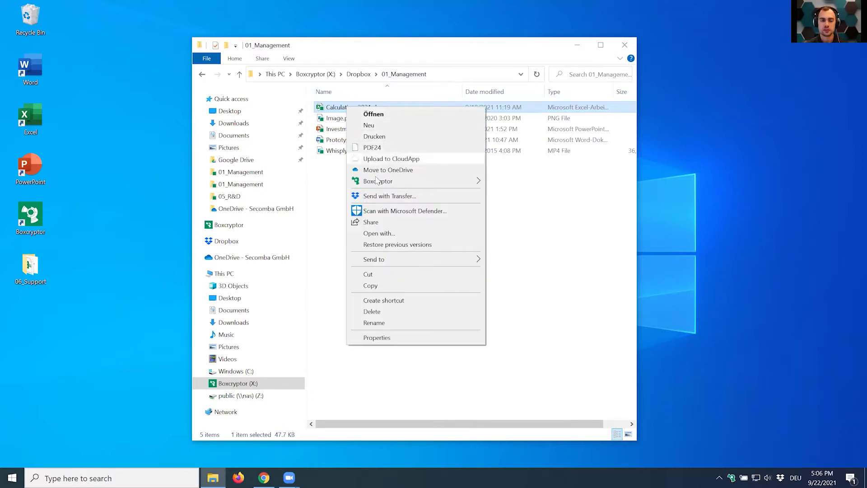
{"action": "mouse_move", "coordinate": [379, 183]}
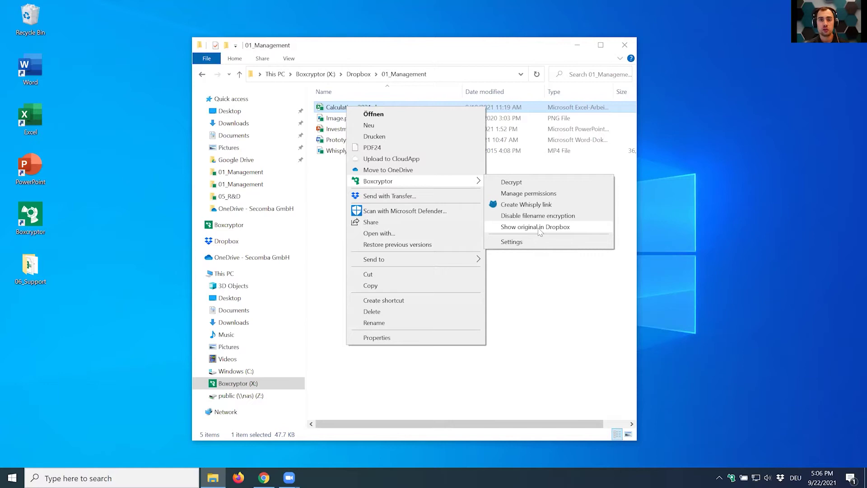
{"action": "left_click", "coordinate": [539, 227]}
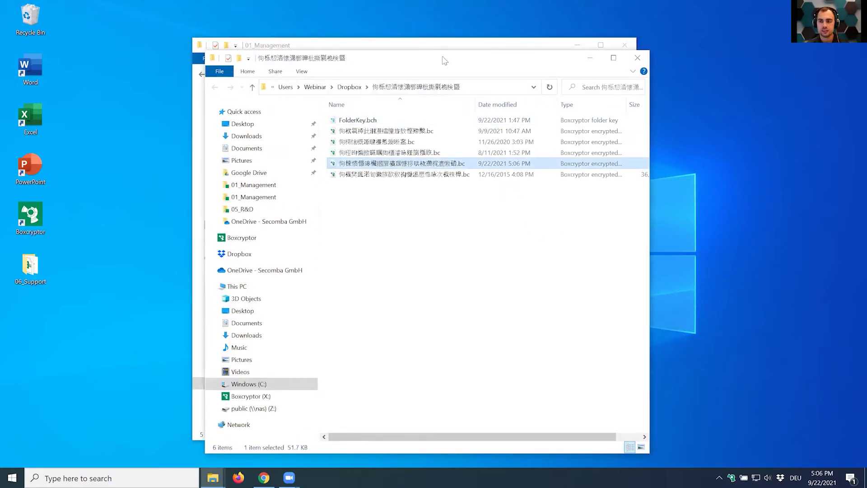
Snap 01_Management to the left half and the encrypted Dropbox window to the right half.
{"action": "left_click_drag", "start_coordinate": [445, 60], "coordinate": [655, 45]}
{"action": "left_click", "coordinate": [434, 101]}
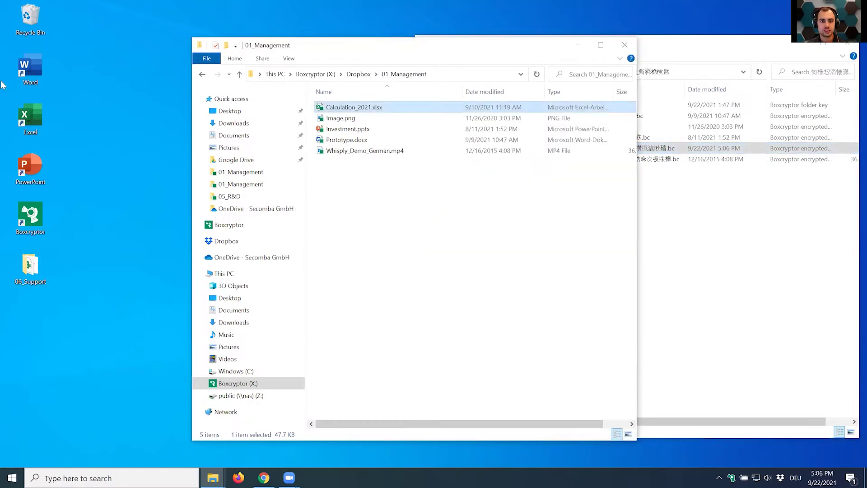
{"action": "key", "text": "super+Left"}
{"action": "left_click", "coordinate": [564, 158]}
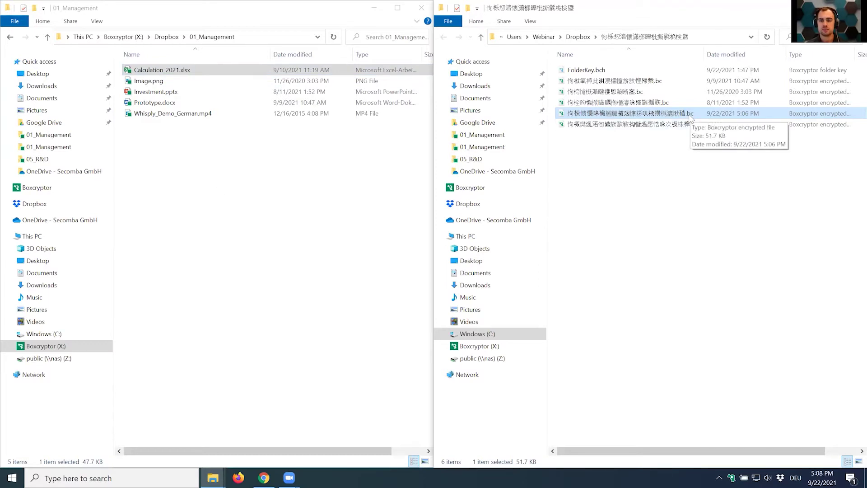
In the left window, go up from 01_Management to Dropbox and select 02_Marketing.
{"action": "left_click", "coordinate": [662, 226]}
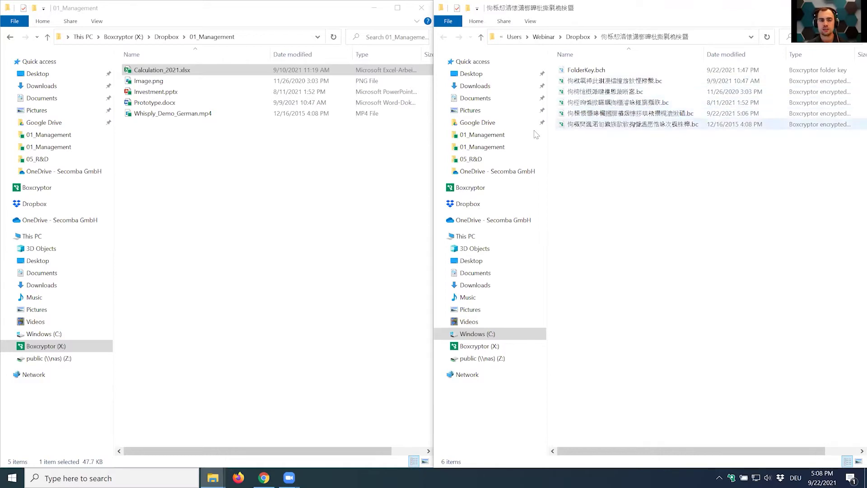
{"action": "left_click", "coordinate": [240, 171]}
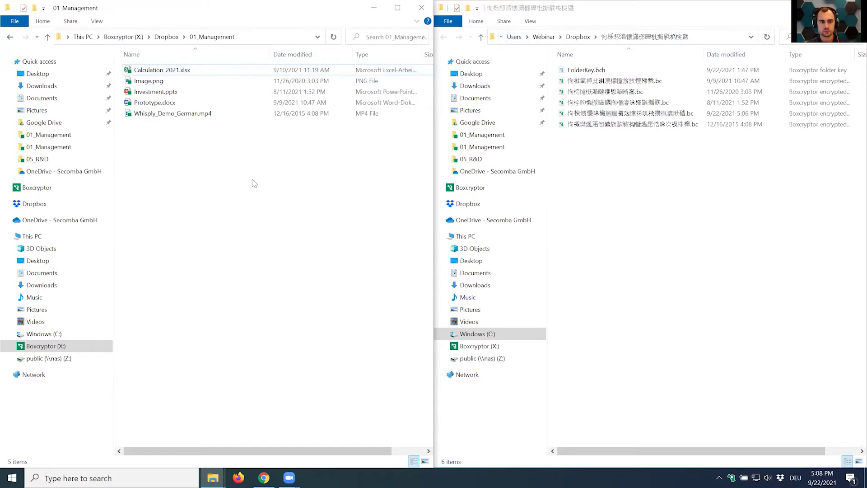
{"action": "left_click", "coordinate": [166, 37]}
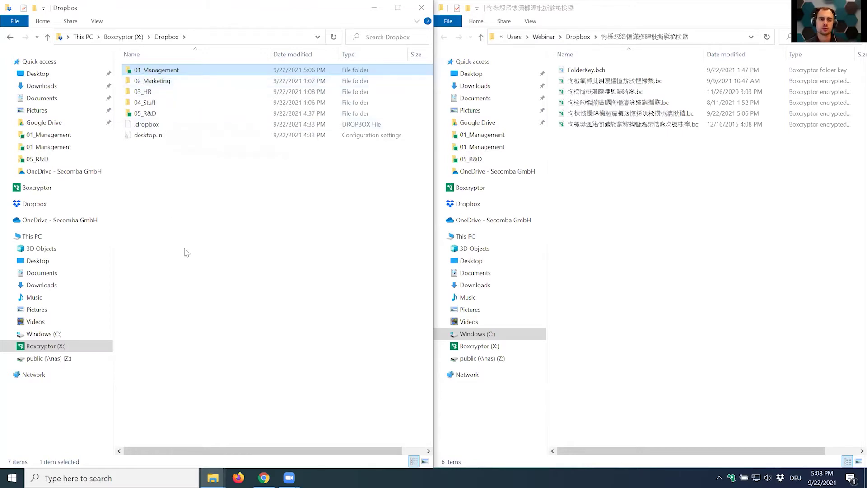
{"action": "left_click", "coordinate": [161, 85]}
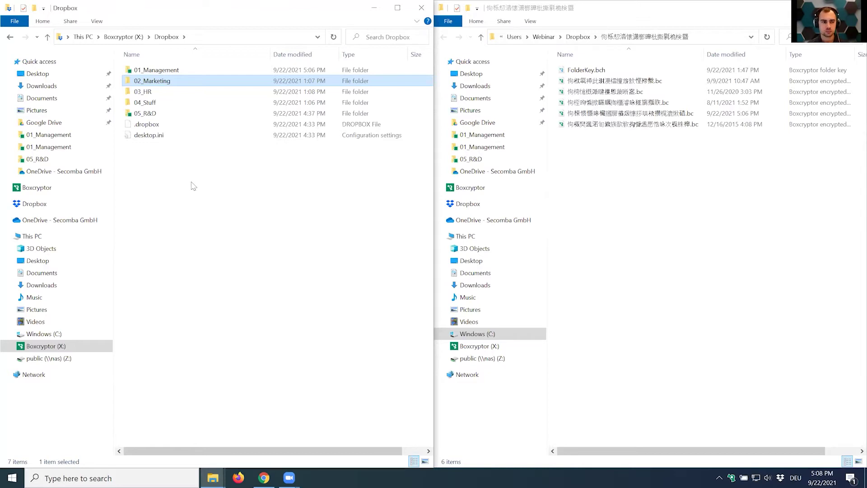
Open 02_Marketing on the Boxcryptor drive and briefly view Blogpost.docx in Word.
{"action": "double_click", "coordinate": [158, 82]}
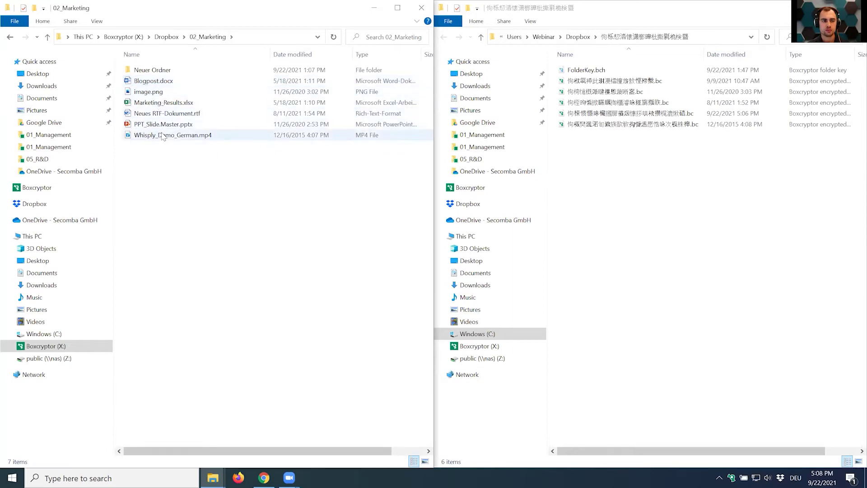
{"action": "double_click", "coordinate": [161, 84]}
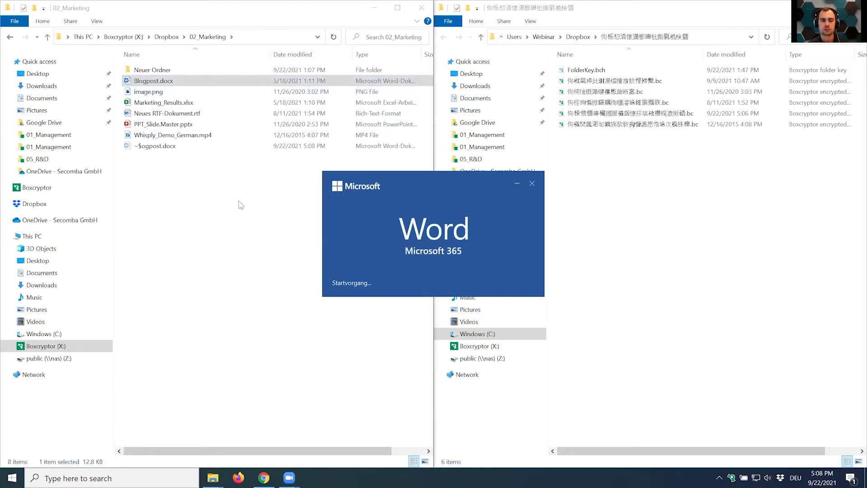
{"action": "key", "text": "alt+F4"}
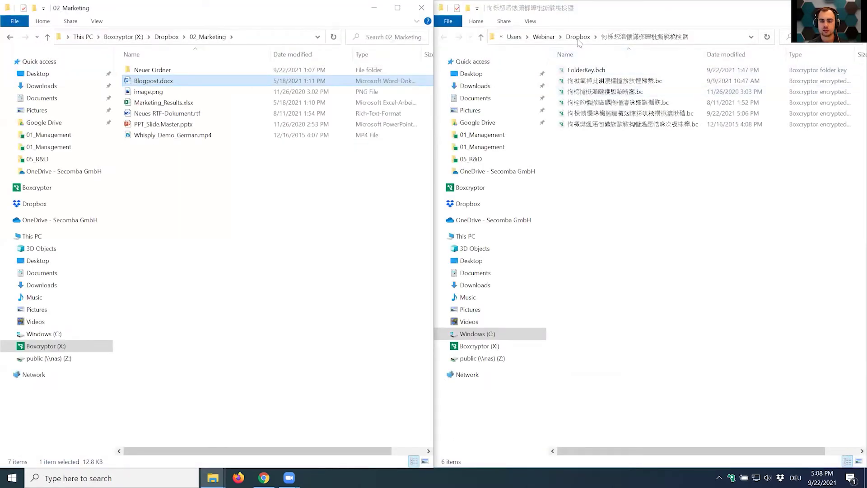
Show the unencrypted C: Dropbox 02_Marketing on the right; bring up 02_Marketing's context menu on the left.
{"action": "left_click", "coordinate": [665, 238]}
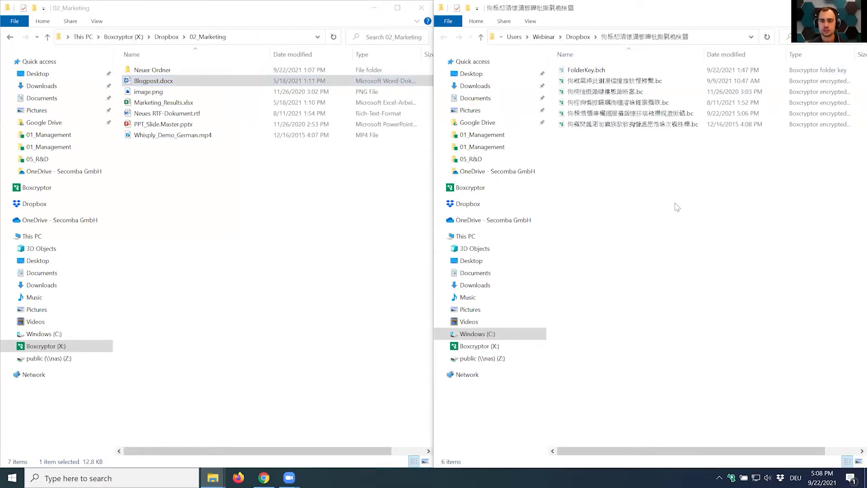
{"action": "left_click", "coordinate": [578, 37]}
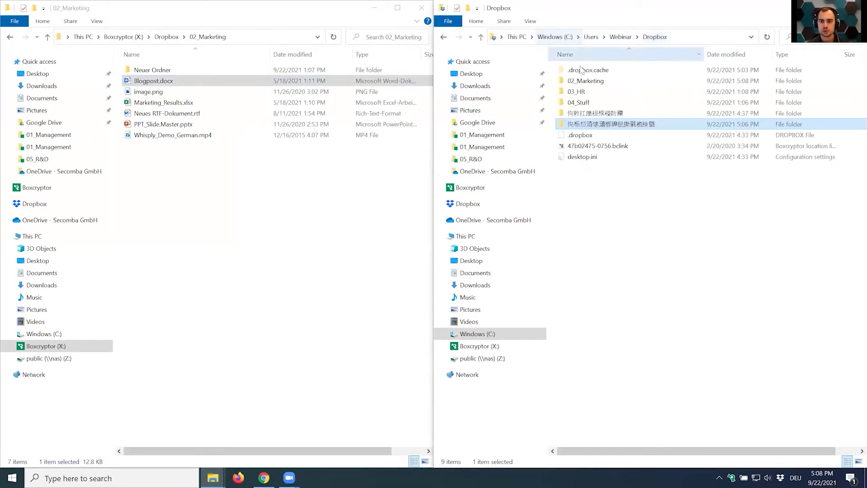
{"action": "double_click", "coordinate": [586, 81]}
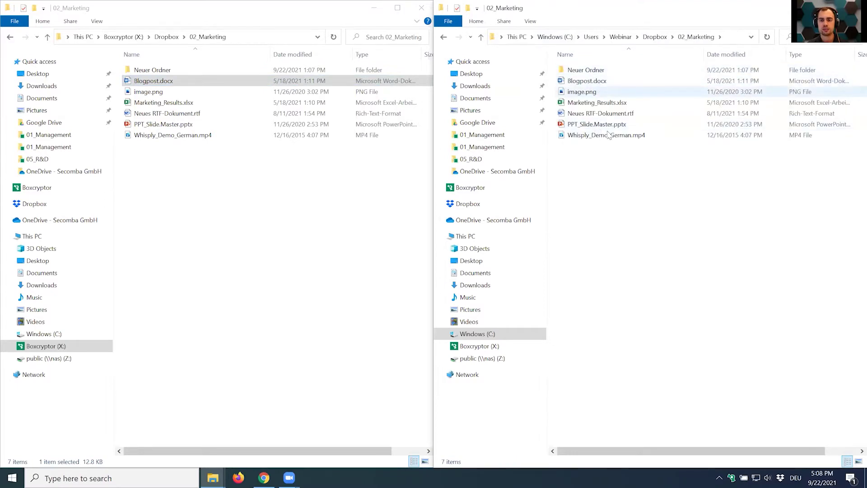
{"action": "left_click", "coordinate": [258, 223]}
{"action": "key", "text": "alt+Up"}
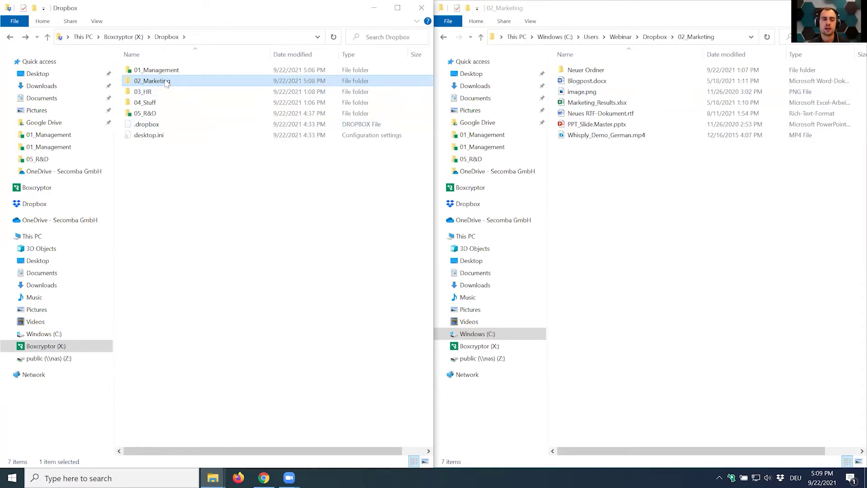
{"action": "right_click", "coordinate": [167, 84]}
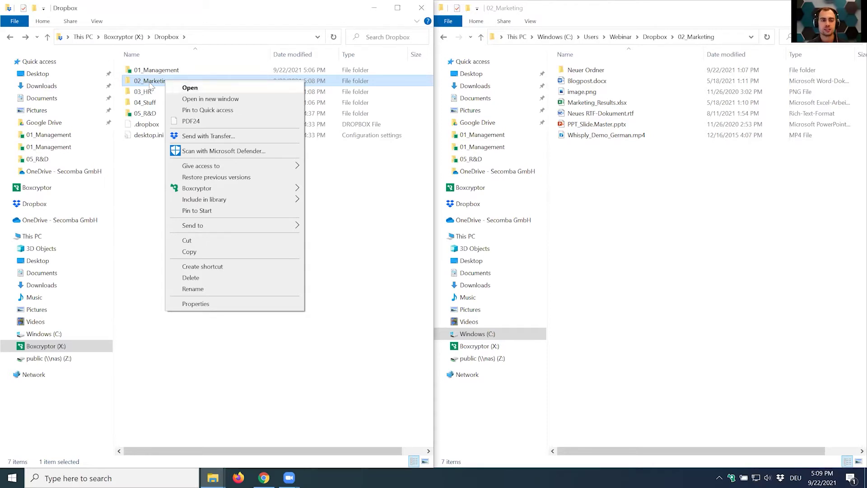
Run Boxcryptor > Encrypt on 02_Marketing, confirming the close-files and success dialogs.
{"action": "mouse_move", "coordinate": [196, 192]}
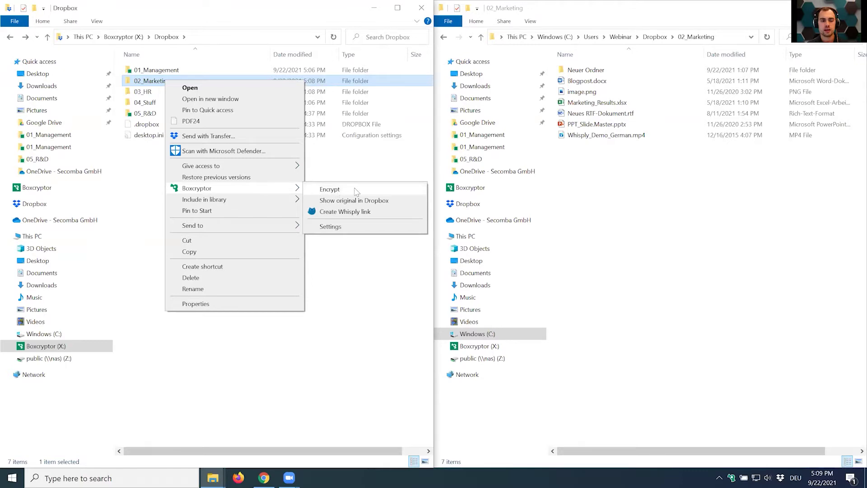
{"action": "left_click", "coordinate": [329, 189]}
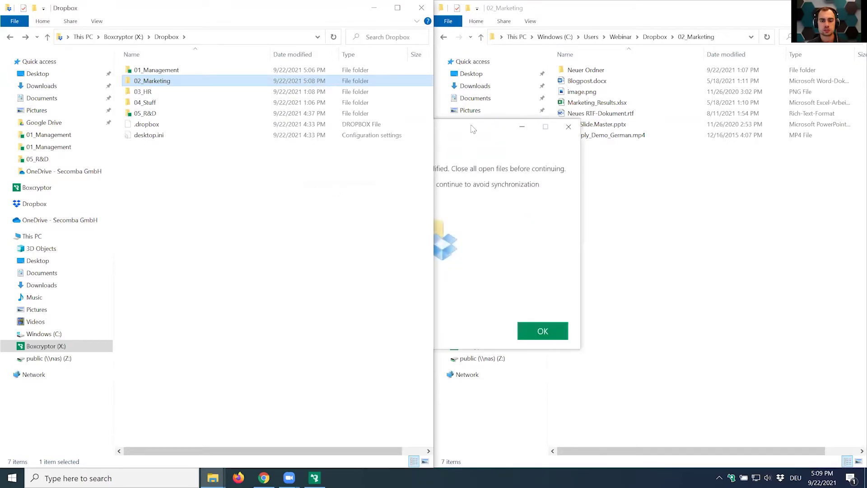
{"action": "left_click", "coordinate": [547, 332]}
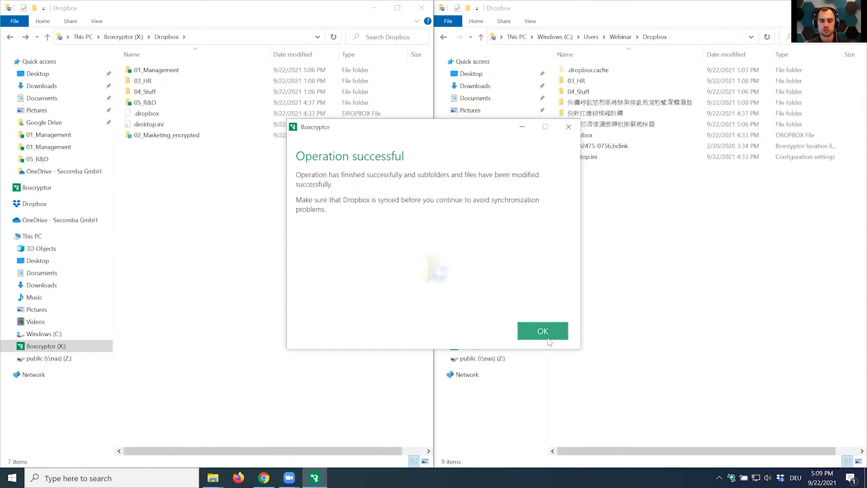
{"action": "left_click", "coordinate": [549, 332]}
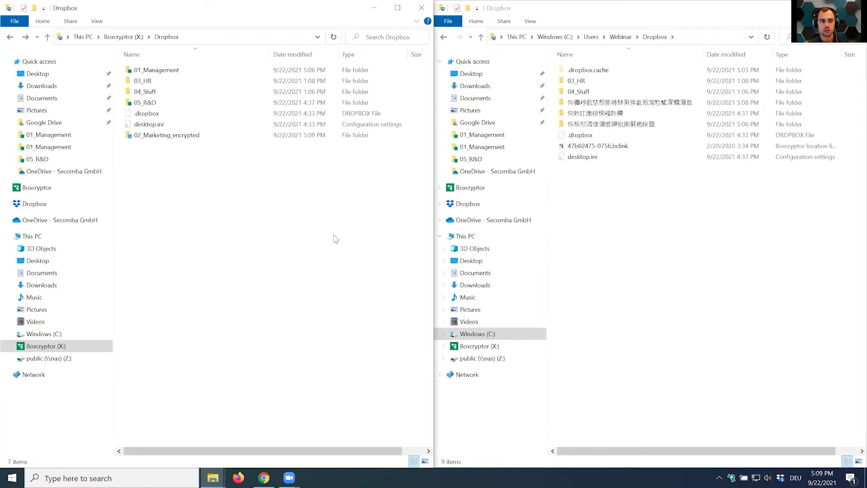
Delete the _encrypted suffix from 02_Marketing_encrypted, retrying past the Folder In Use warning.
{"action": "left_click", "coordinate": [143, 138]}
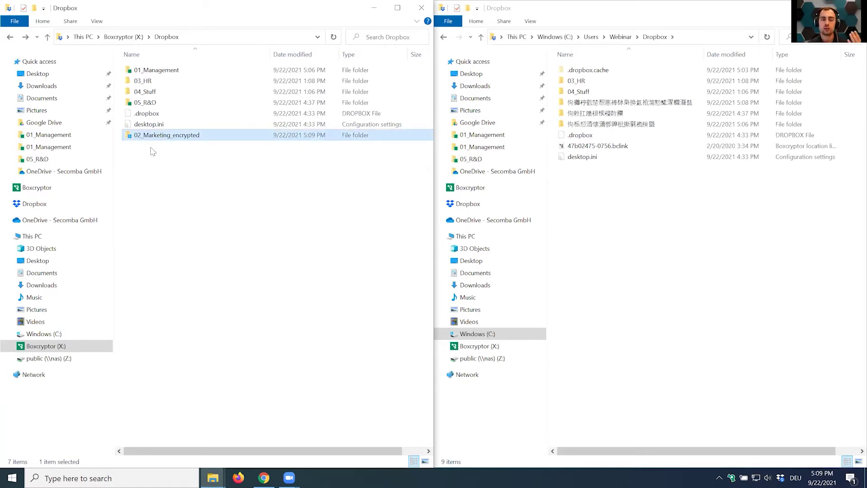
{"action": "right_click", "coordinate": [176, 141]}
{"action": "left_click", "coordinate": [198, 347]}
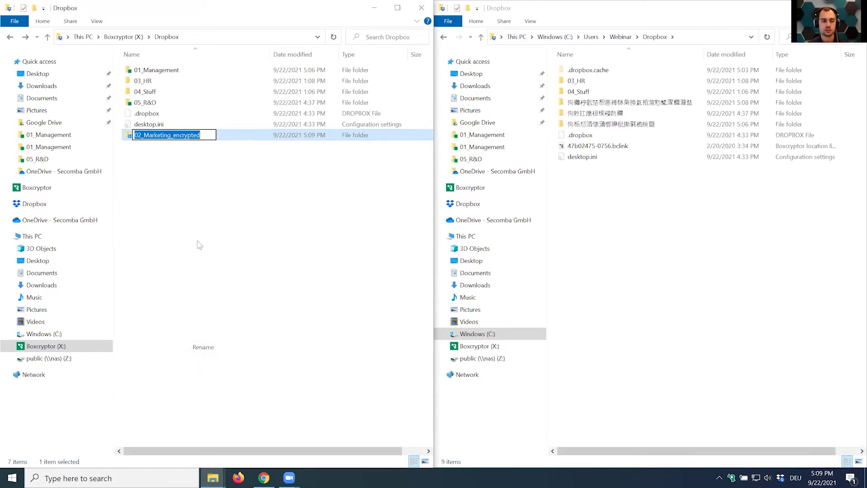
{"action": "left_click_drag", "start_coordinate": [171, 135], "coordinate": [228, 136]}
{"action": "key", "text": "BackSpace"}
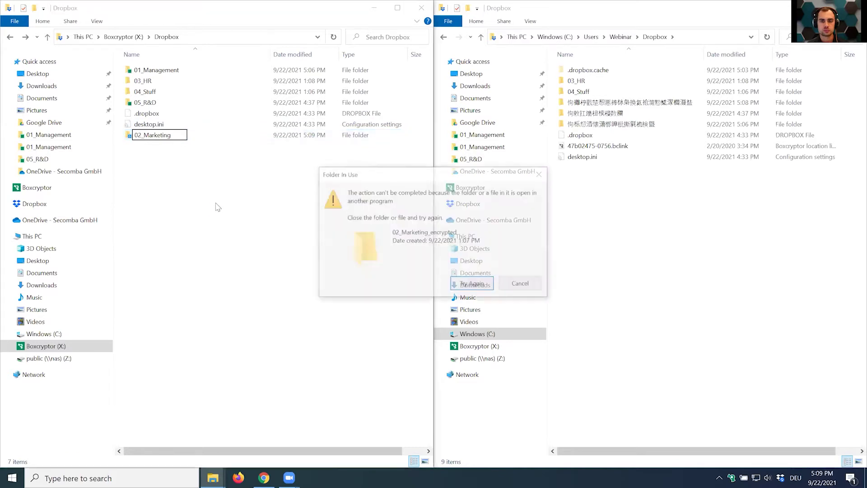
{"action": "left_click", "coordinate": [475, 284]}
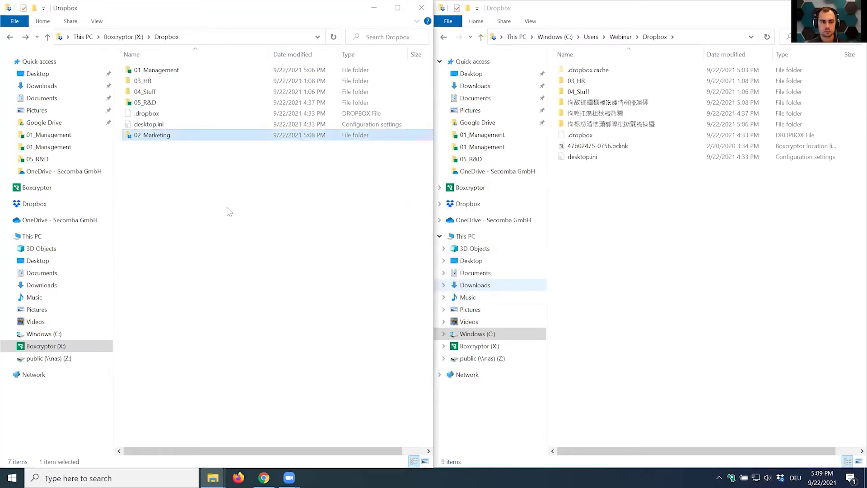
{"action": "left_click", "coordinate": [161, 137]}
Open 02_Marketing on the Boxcryptor drive and its encrypted copy in the C: Dropbox window, then close that window.
{"action": "double_click", "coordinate": [161, 137]}
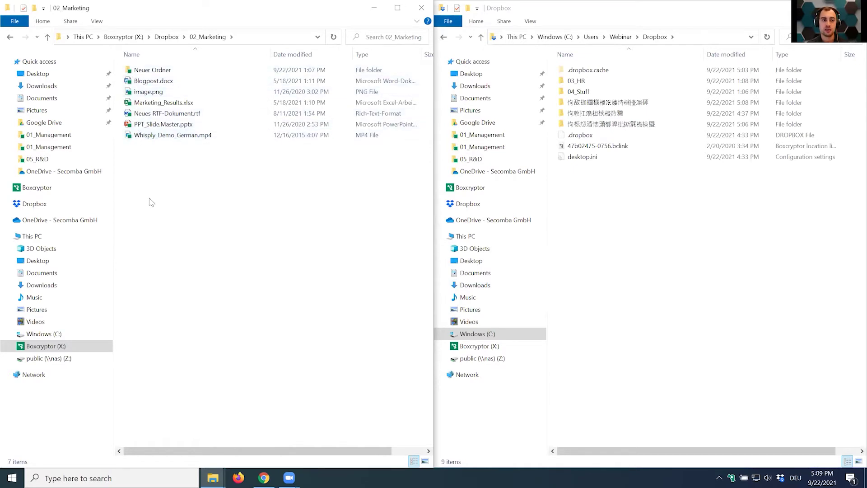
{"action": "left_click", "coordinate": [725, 204]}
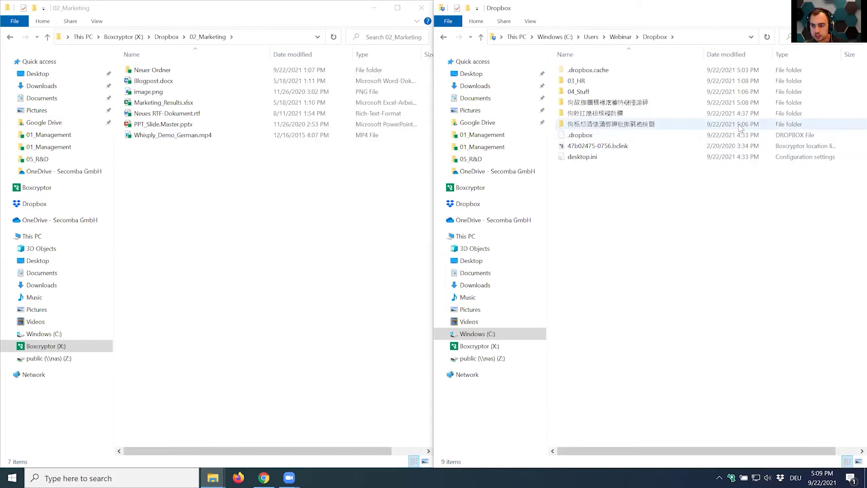
{"action": "double_click", "coordinate": [649, 102]}
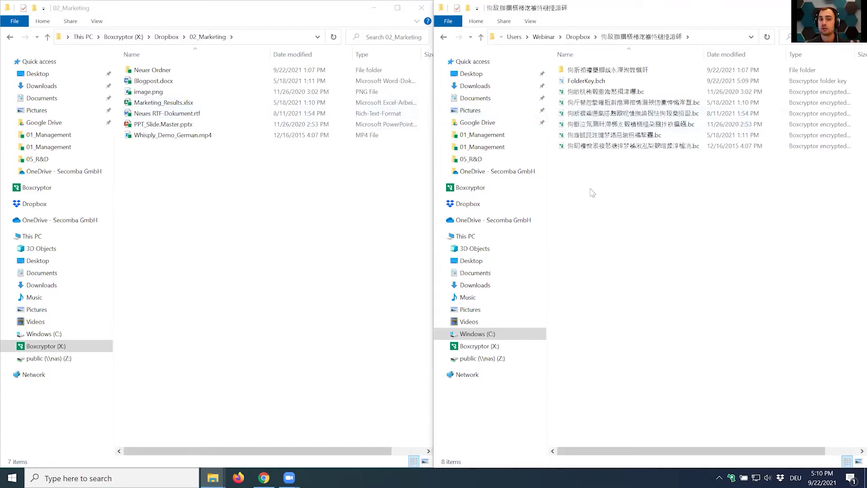
{"action": "left_click", "coordinate": [855, 8]}
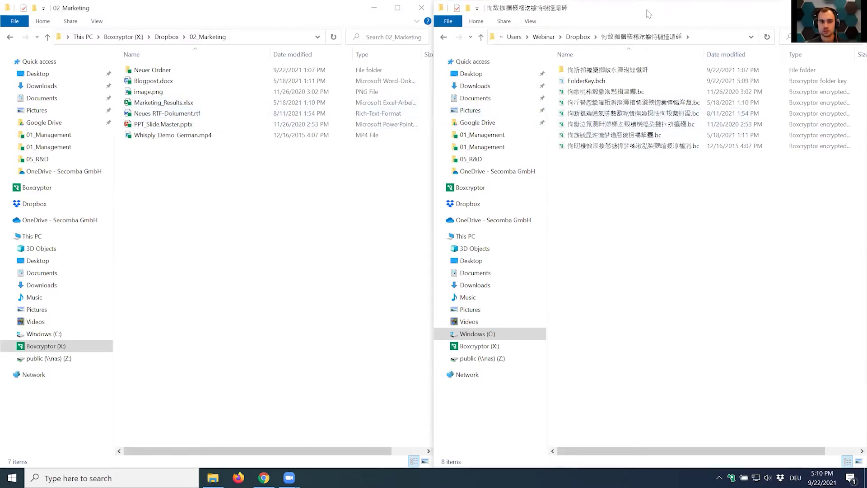
View Blogpost.docx from 02_Marketing as readable text in Word, then close it and return to Dropbox.
{"action": "left_click_drag", "start_coordinate": [345, 17], "coordinate": [533, 55]}
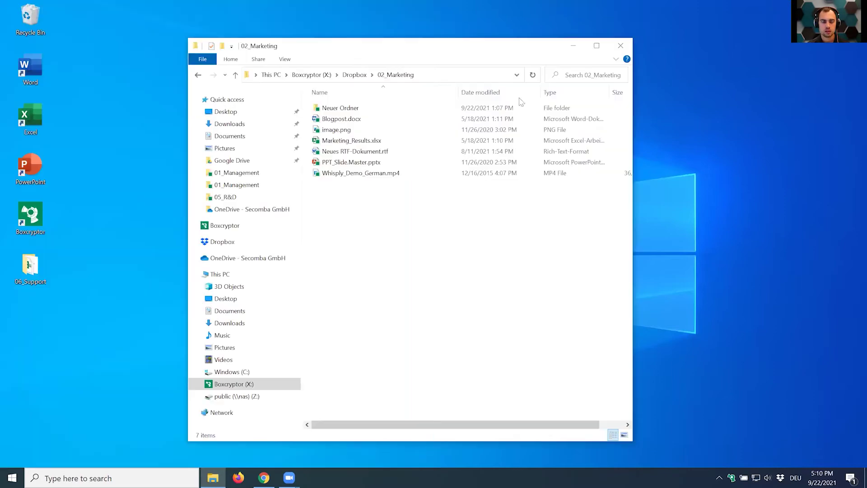
{"action": "left_click", "coordinate": [342, 120]}
{"action": "double_click", "coordinate": [342, 120]}
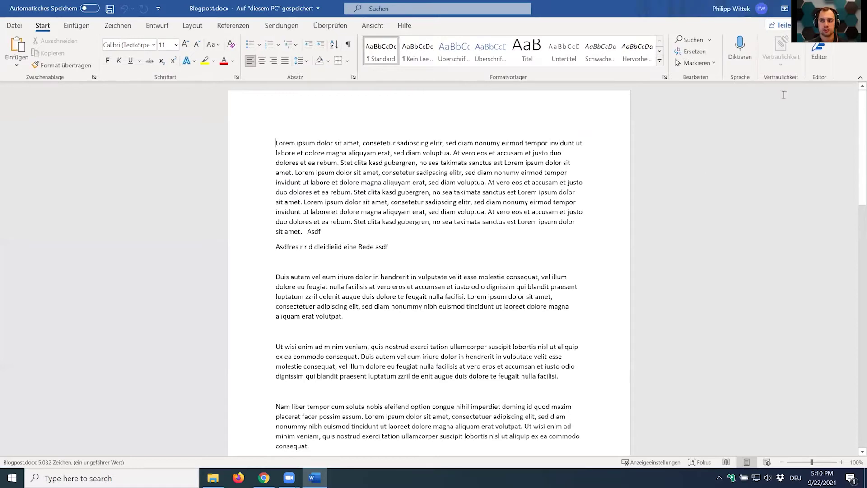
{"action": "left_click", "coordinate": [855, 8]}
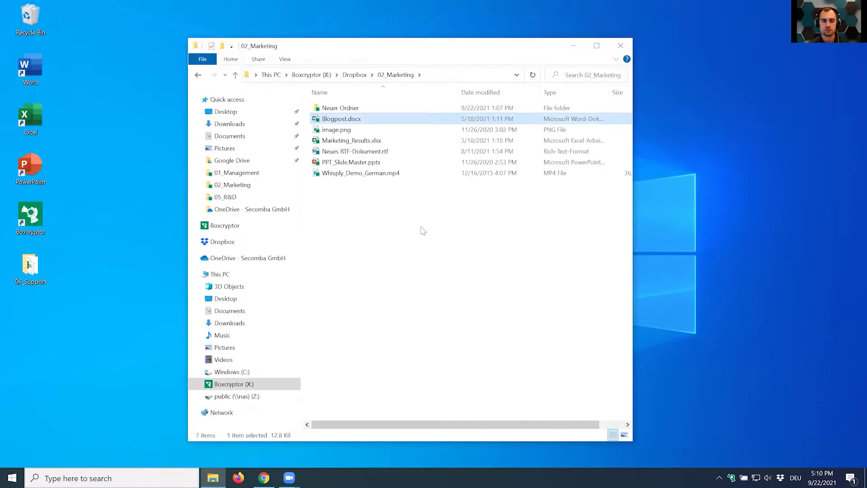
{"action": "key", "text": "alt+Left"}
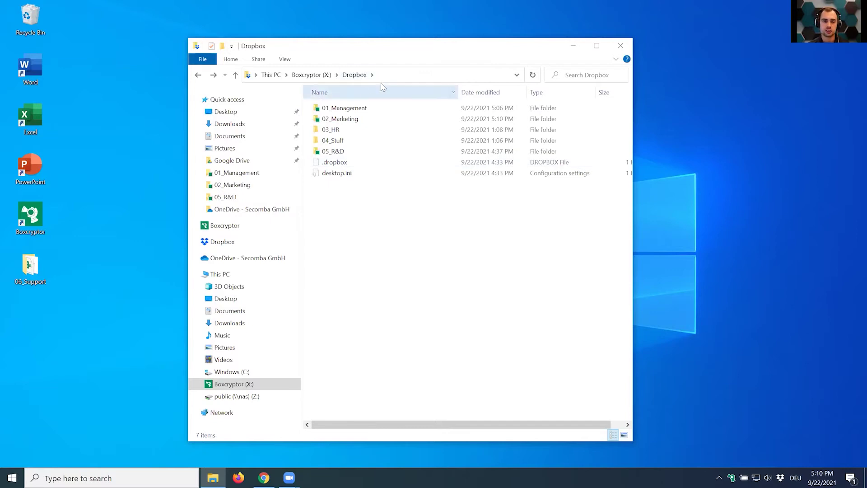
Copy the desktop's 06_Support folder into Boxcryptor (X:) > Dropbox, choosing Encrypt.
{"action": "left_click", "coordinate": [30, 266]}
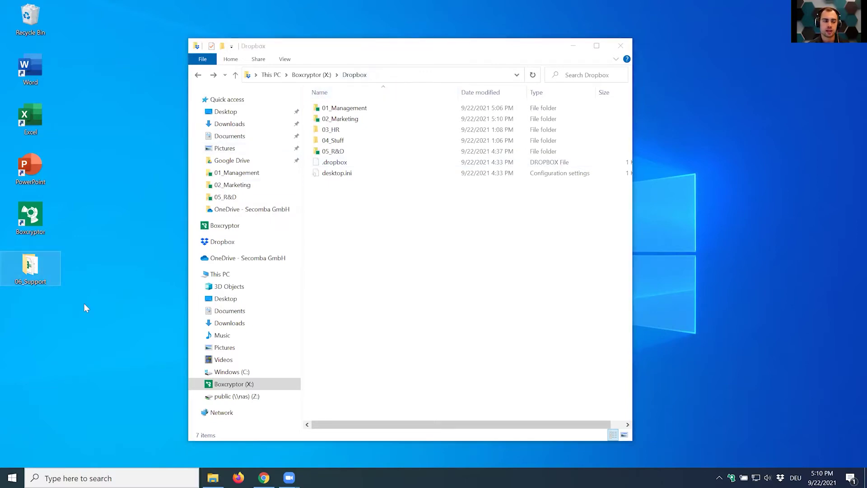
{"action": "mouse_move", "coordinate": [35, 275]}
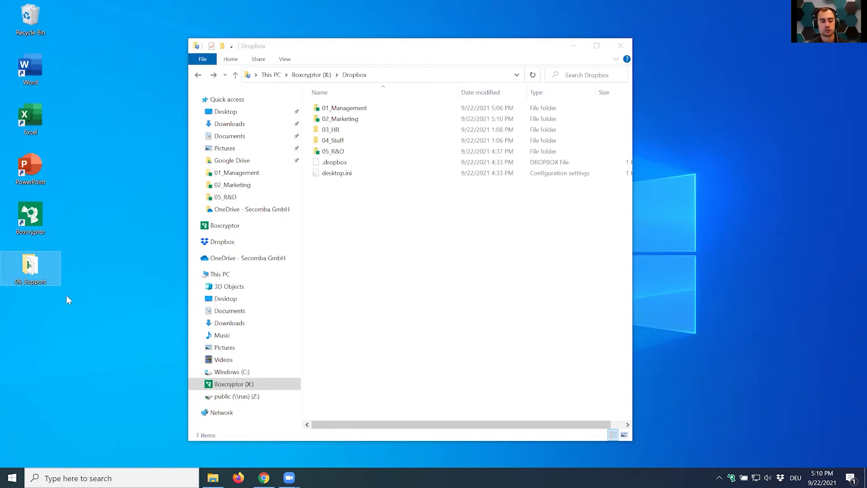
{"action": "left_click_drag", "start_coordinate": [38, 267], "coordinate": [369, 248]}
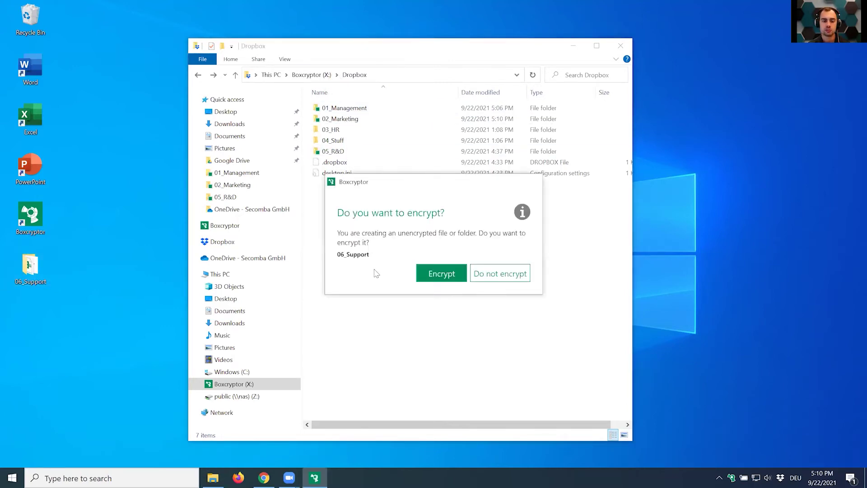
{"action": "left_click", "coordinate": [443, 275]}
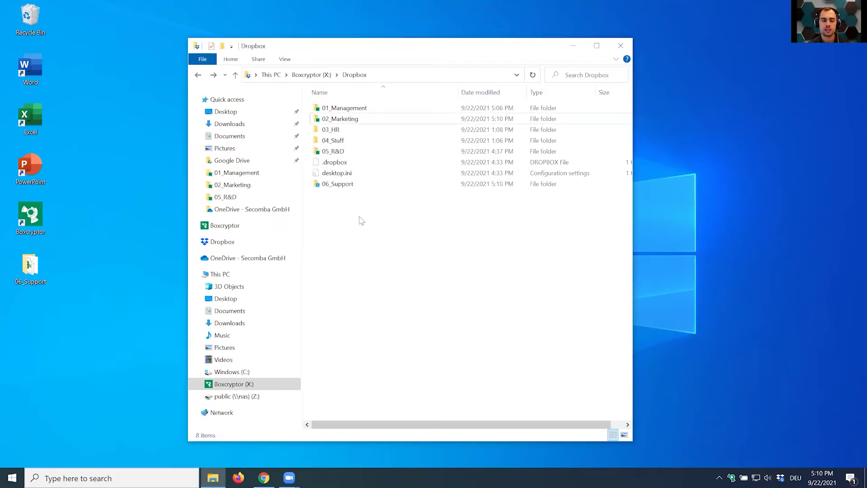
{"action": "left_click", "coordinate": [334, 185]}
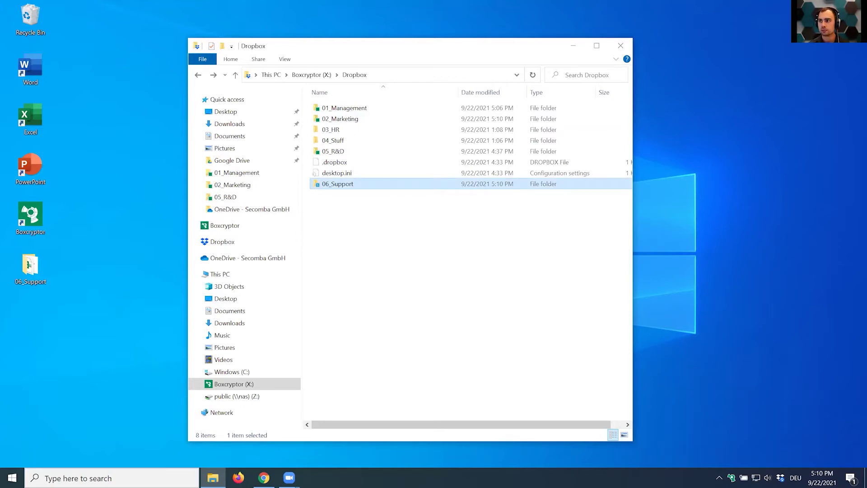
{"action": "left_click", "coordinate": [30, 267]}
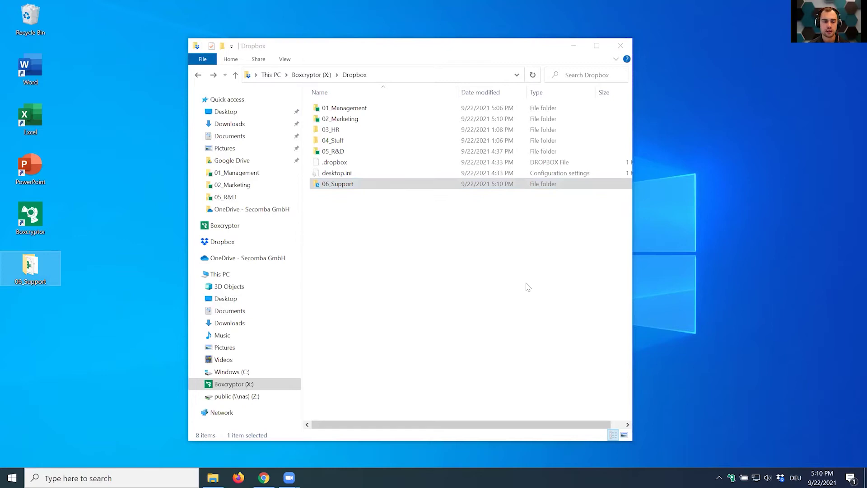
{"action": "left_click", "coordinate": [490, 286]}
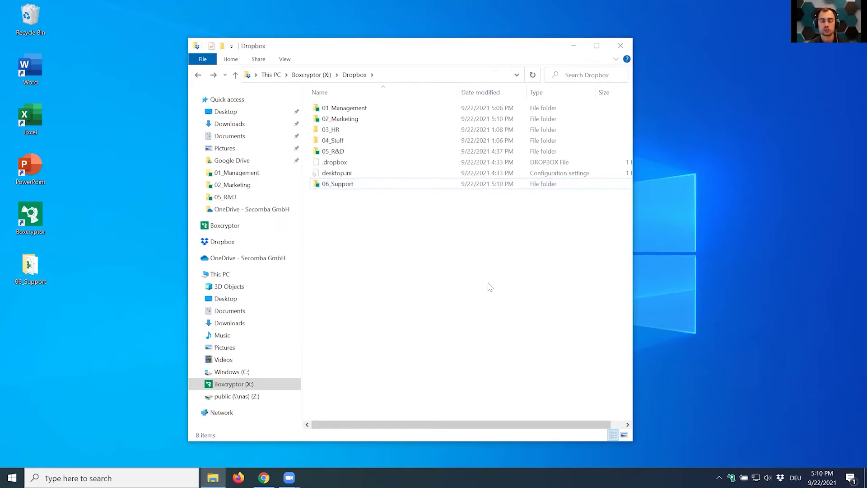
{"action": "double_click", "coordinate": [348, 184]}
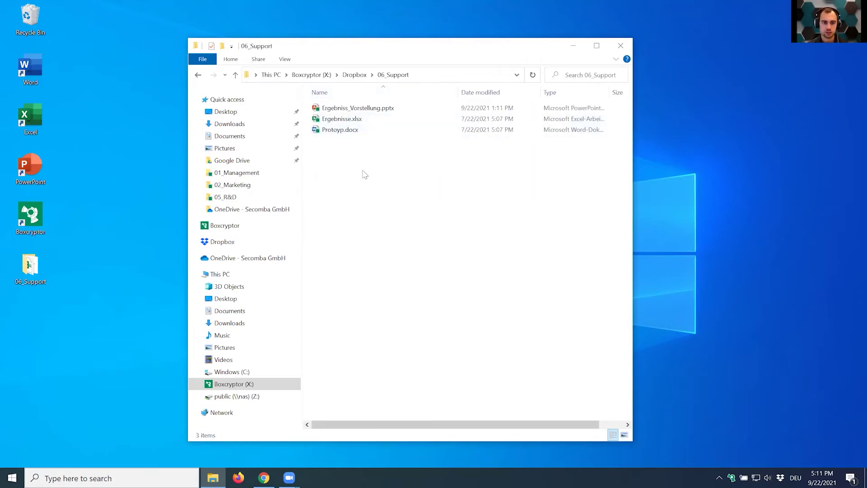
{"action": "key", "text": "alt+Left"}
{"action": "double_click", "coordinate": [336, 183]}
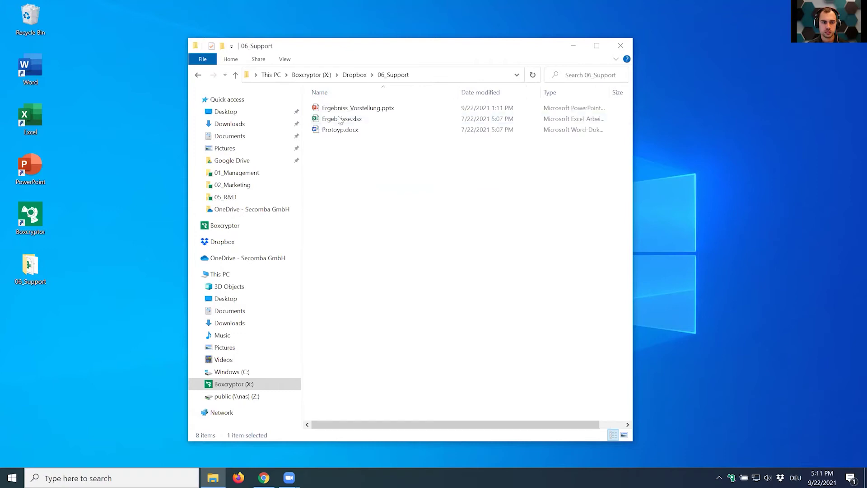
{"action": "left_click", "coordinate": [340, 112]}
{"action": "right_click", "coordinate": [339, 112]}
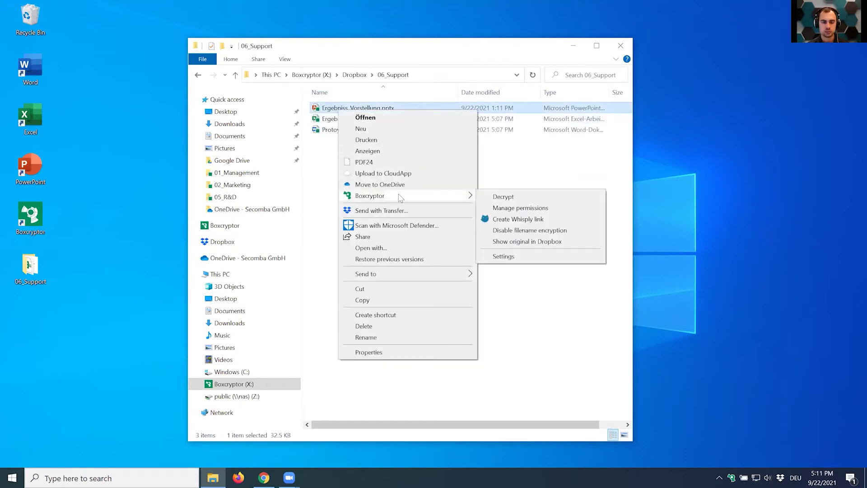
{"action": "left_click", "coordinate": [320, 172]}
{"action": "left_click", "coordinate": [345, 111]}
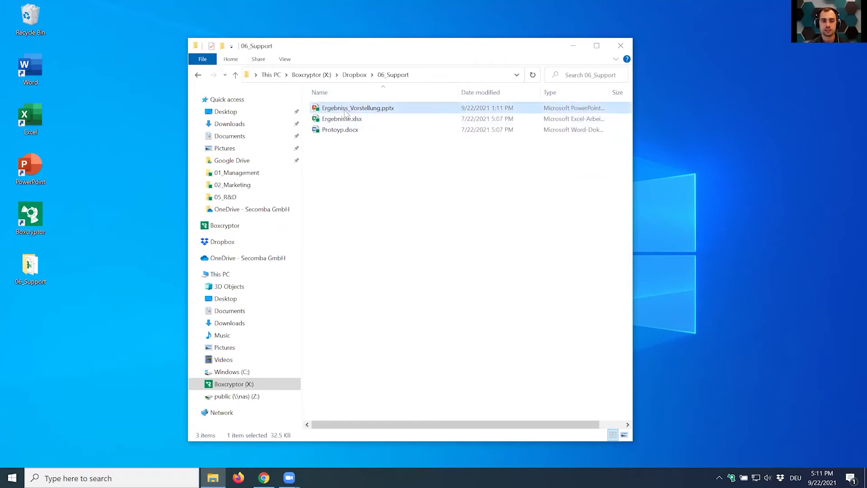
{"action": "right_click", "coordinate": [345, 113]}
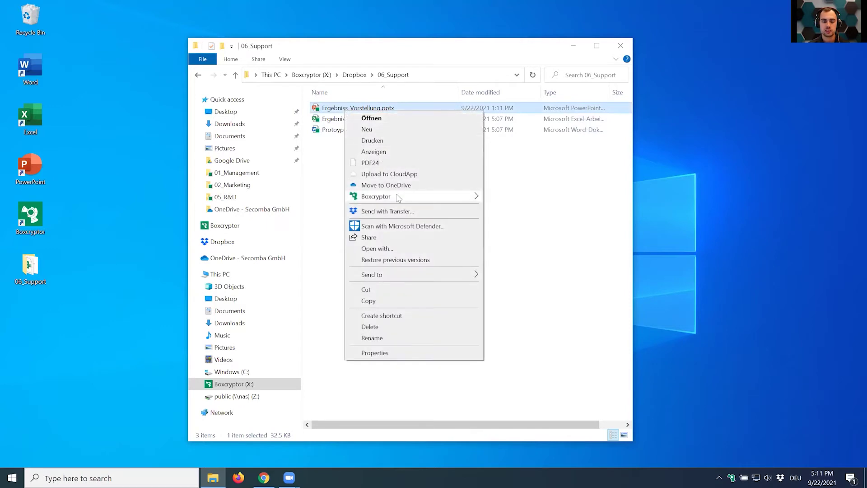
{"action": "mouse_move", "coordinate": [432, 200]}
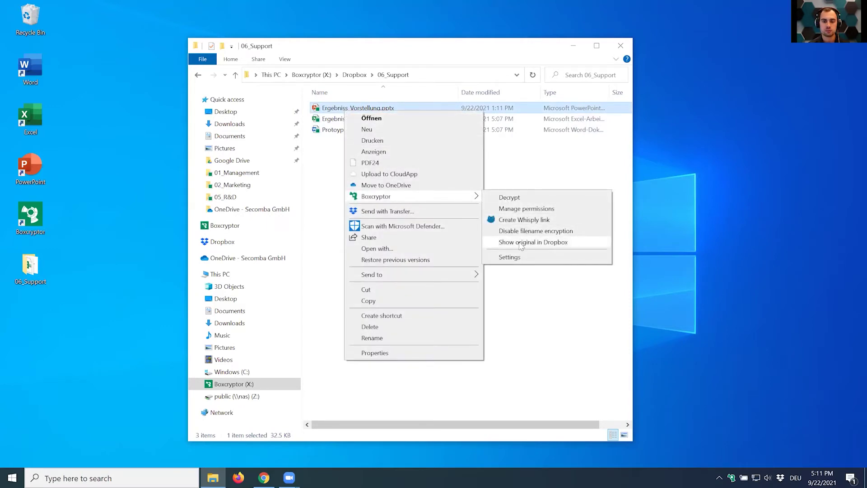
{"action": "left_click", "coordinate": [521, 243]}
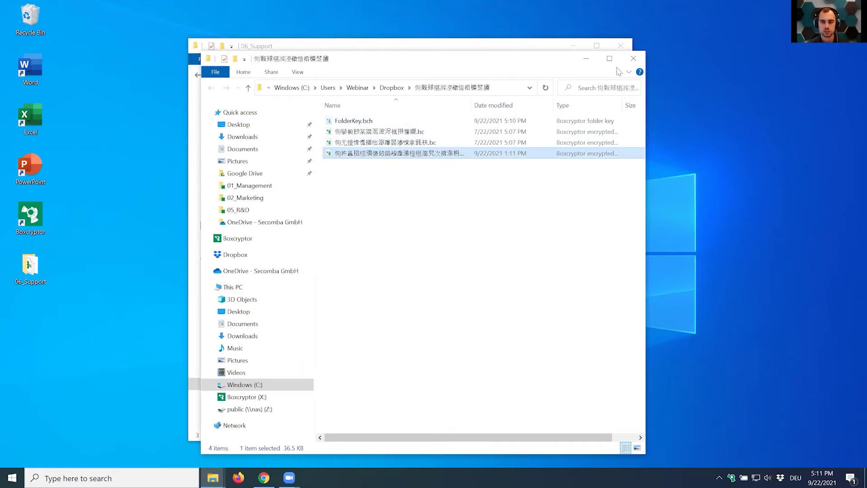
{"action": "left_click", "coordinate": [634, 58]}
{"action": "key", "text": "alt+Left"}
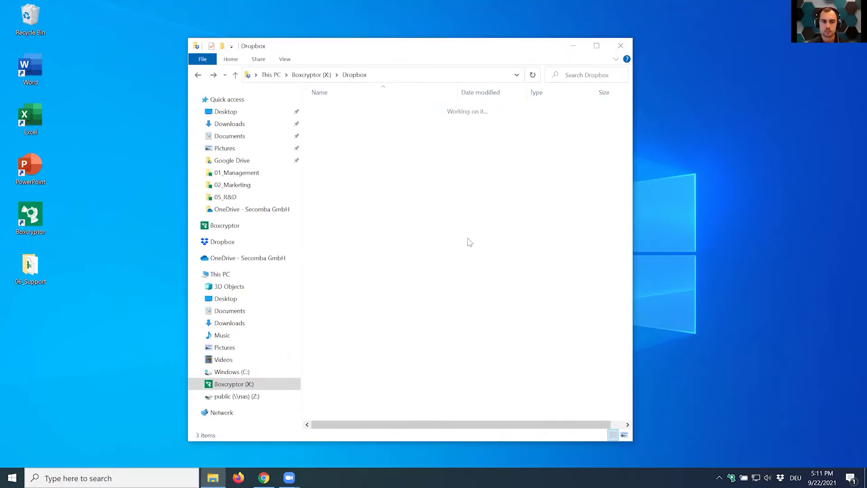
{"action": "left_click", "coordinate": [454, 283]}
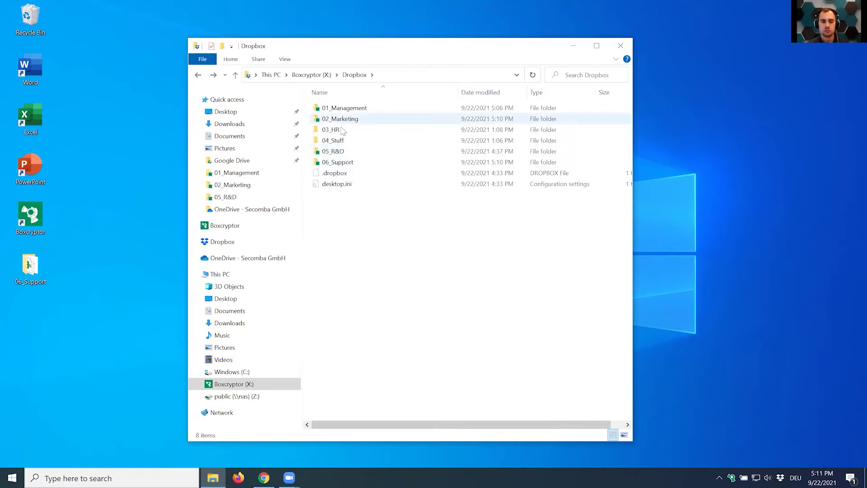
Open Boxcryptor's Manage permissions dialog for 06_Support and move it lower on screen.
{"action": "right_click", "coordinate": [340, 163]}
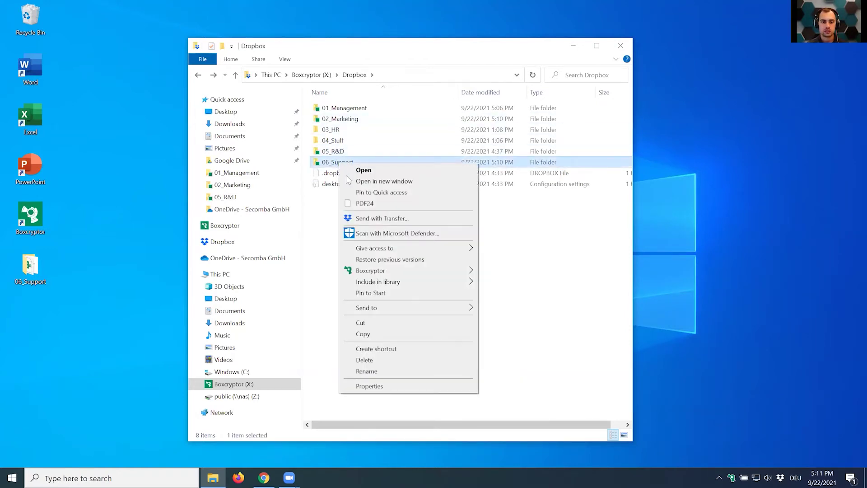
{"action": "mouse_move", "coordinate": [399, 271]}
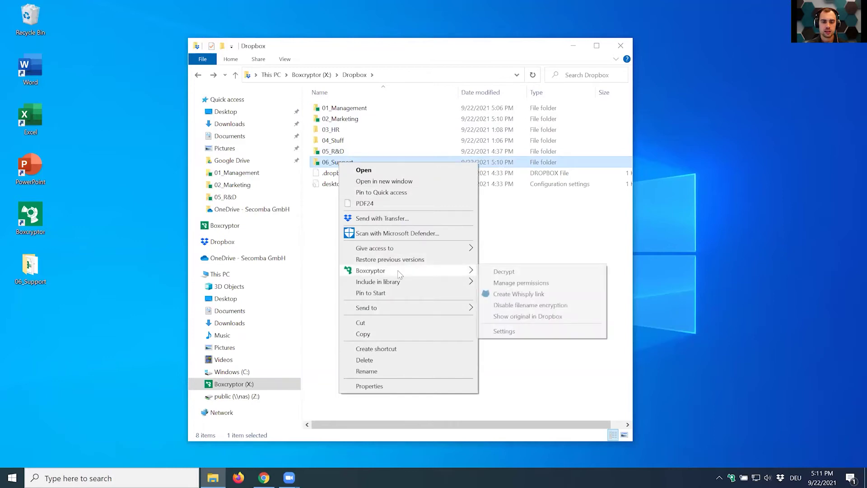
{"action": "left_click", "coordinate": [517, 283]}
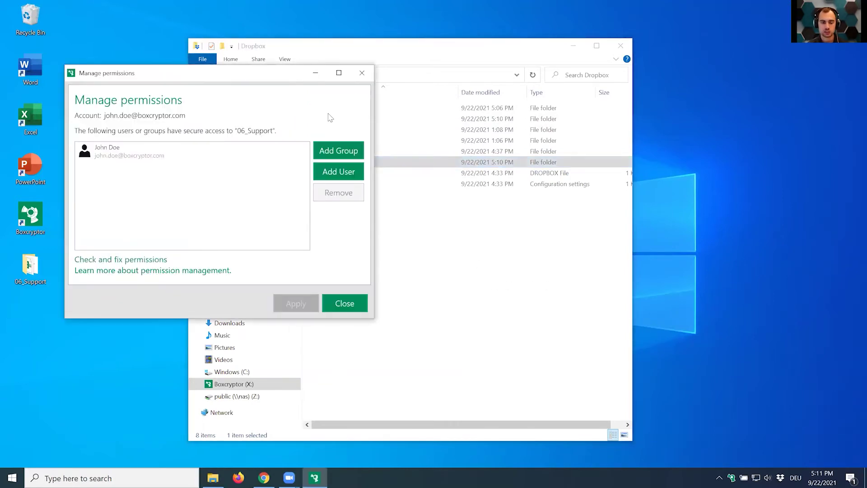
{"action": "left_click_drag", "start_coordinate": [330, 72], "coordinate": [549, 204]}
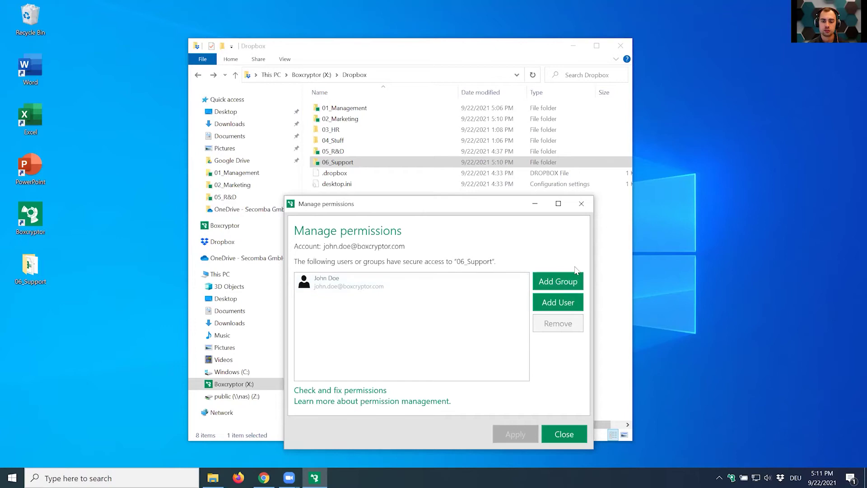
Add a colleague's account by e-mail address to the 06_Support access list.
{"action": "left_click", "coordinate": [558, 307]}
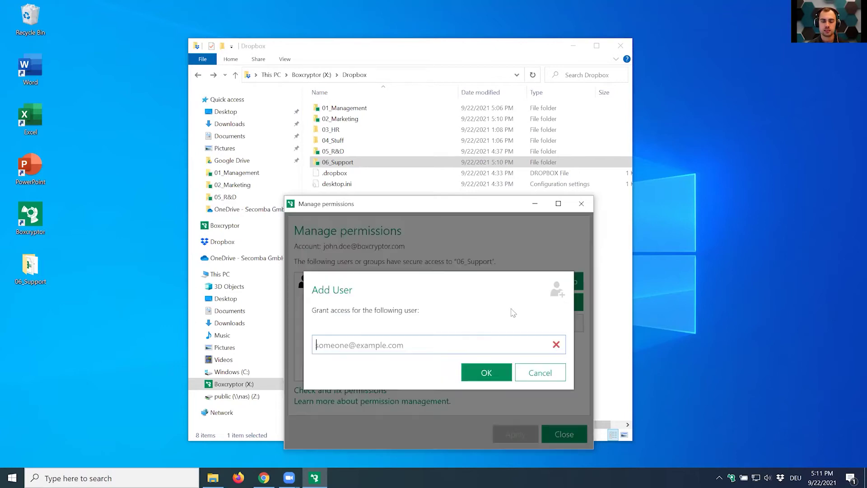
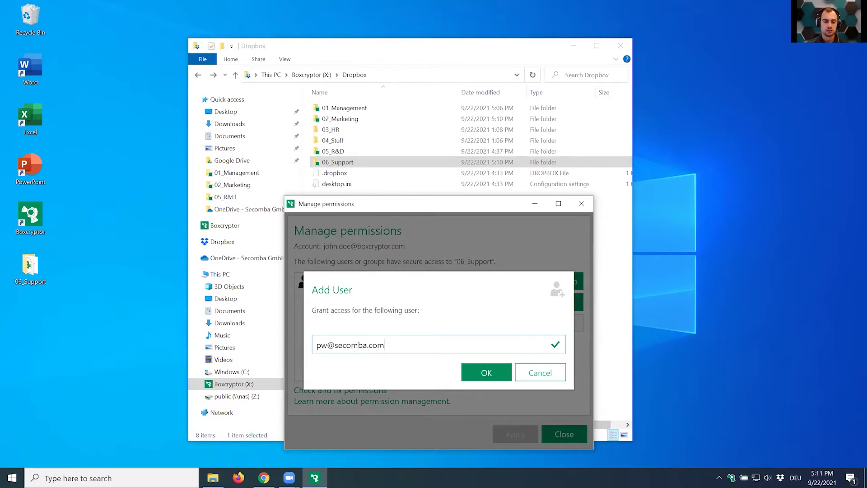
{"action": "left_click", "coordinate": [487, 373]}
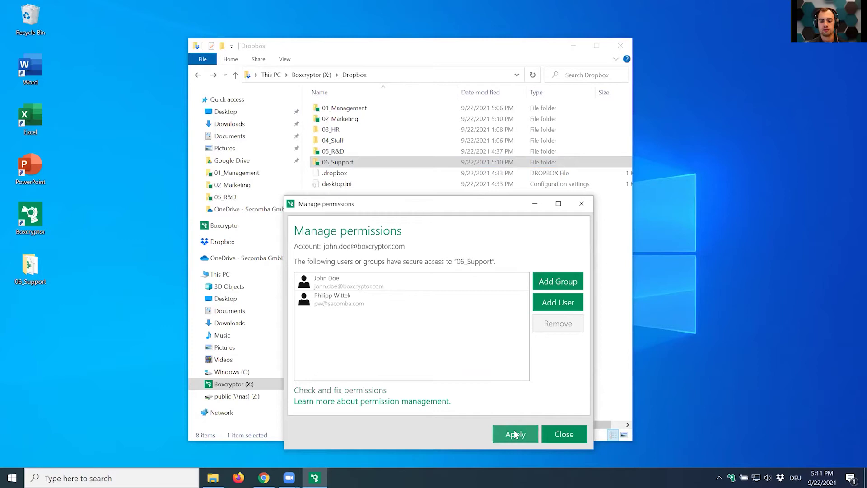
Add the Groupwner_Testgroup group to the 06_Support access list.
{"action": "left_click", "coordinate": [553, 284]}
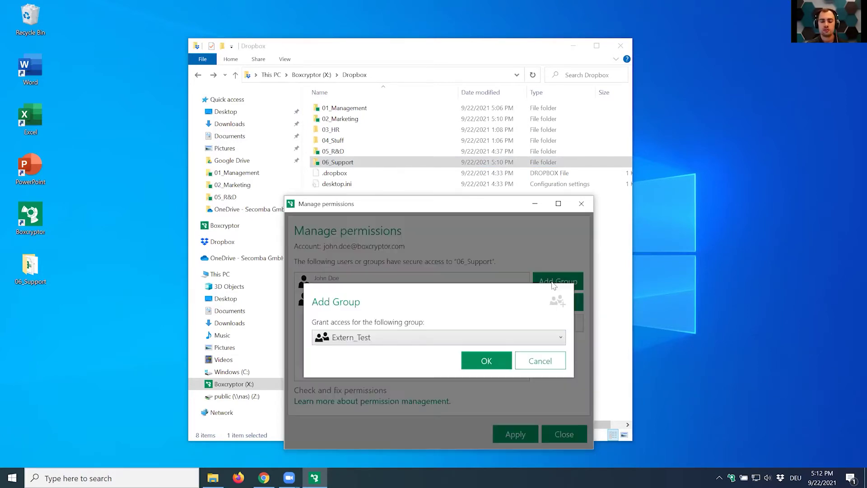
{"action": "left_click", "coordinate": [403, 344]}
{"action": "left_click", "coordinate": [402, 371]}
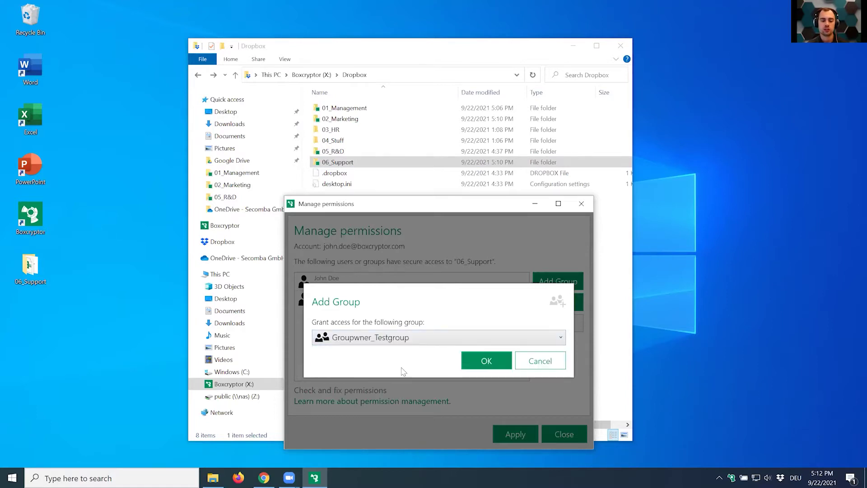
{"action": "left_click", "coordinate": [466, 368]}
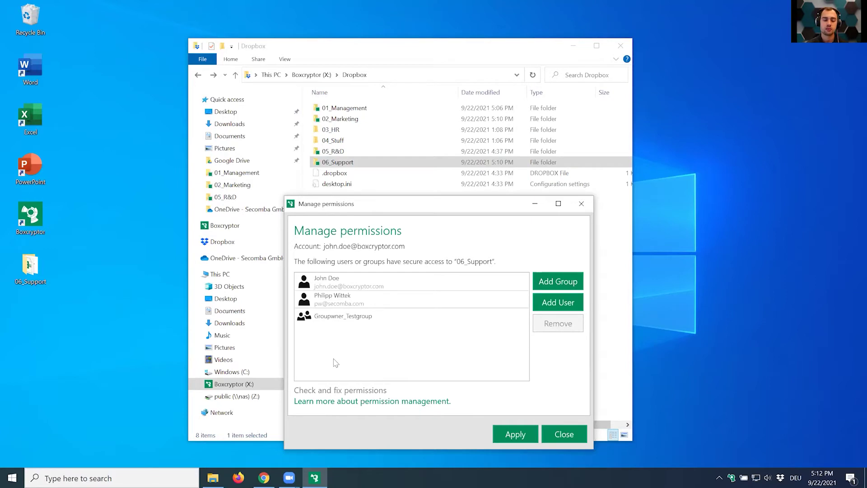
Apply the 06_Support permission changes, accepting the open-files warning and the success message.
{"action": "left_click", "coordinate": [512, 431]}
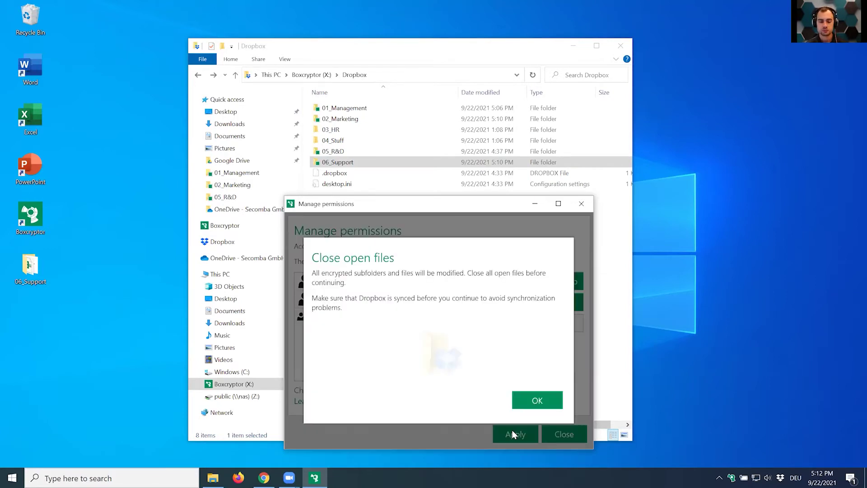
{"action": "left_click", "coordinate": [533, 398]}
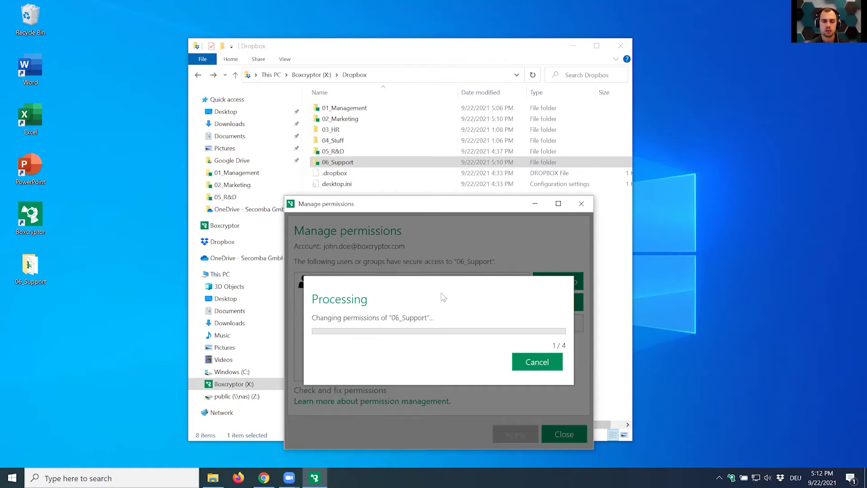
{"action": "left_click", "coordinate": [537, 404]}
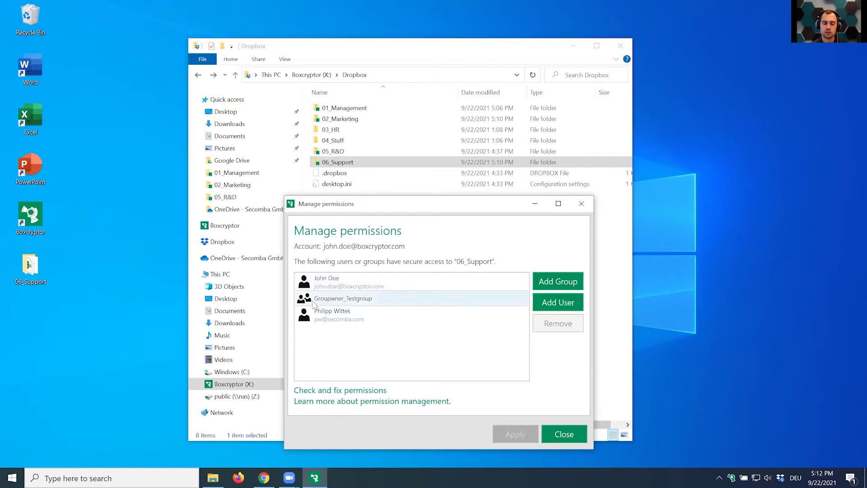
{"action": "left_click", "coordinate": [356, 302]}
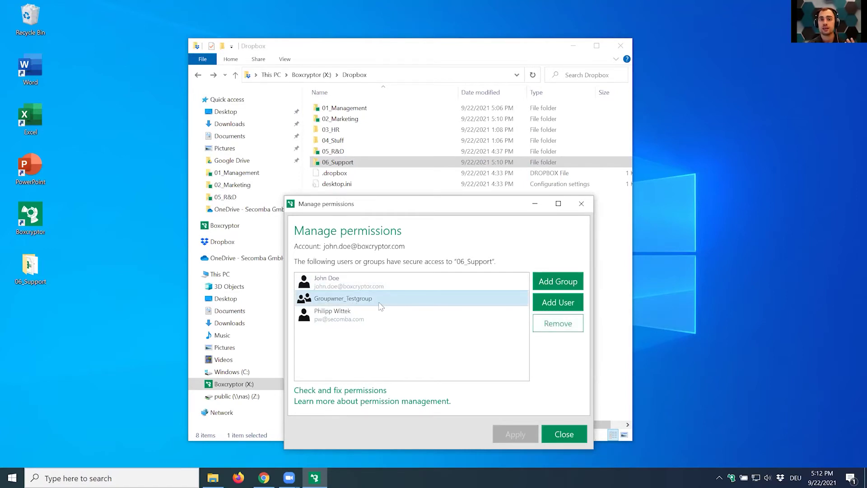
Create a new text document with the default name inside 06_Support.
{"action": "left_click", "coordinate": [581, 204]}
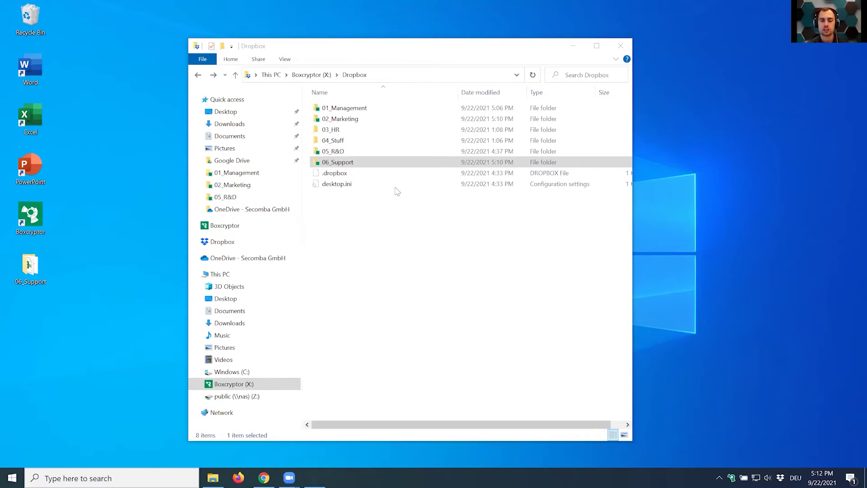
{"action": "double_click", "coordinate": [346, 162]}
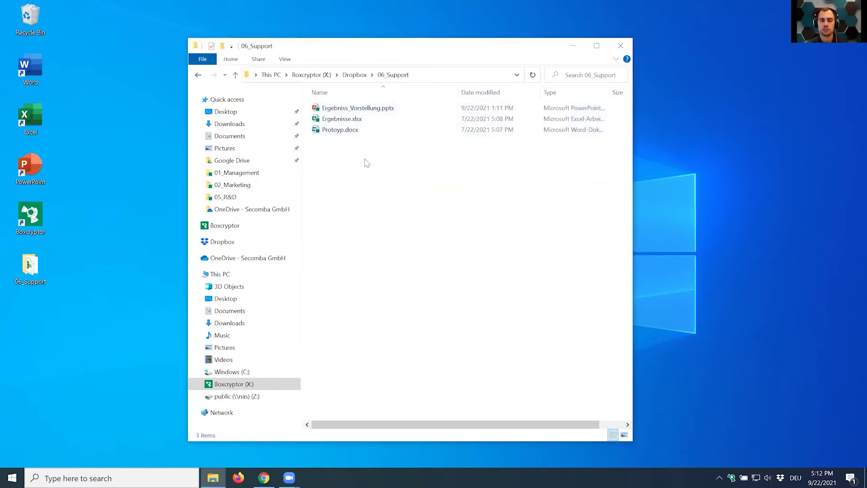
{"action": "right_click", "coordinate": [379, 177]}
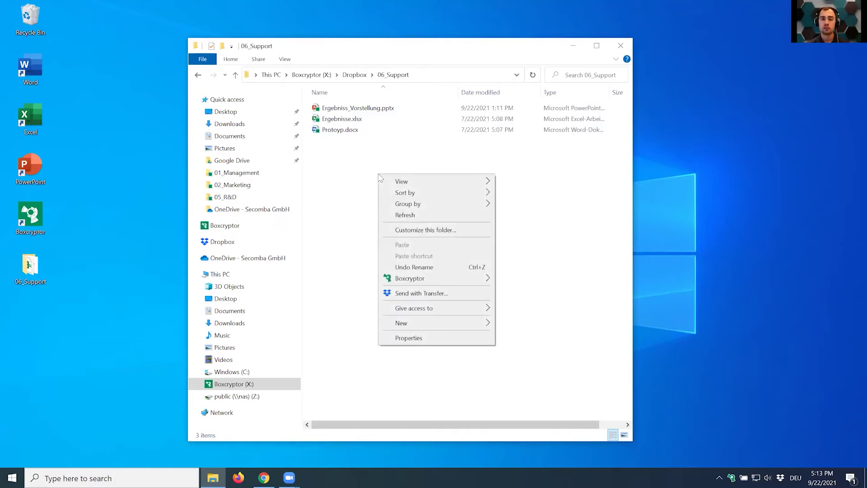
{"action": "mouse_move", "coordinate": [474, 323]}
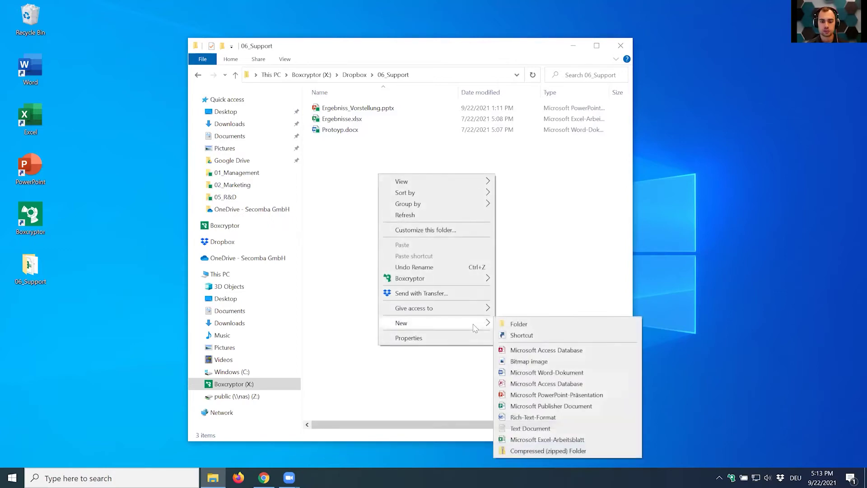
{"action": "left_click", "coordinate": [533, 428]}
{"action": "left_click", "coordinate": [397, 243]}
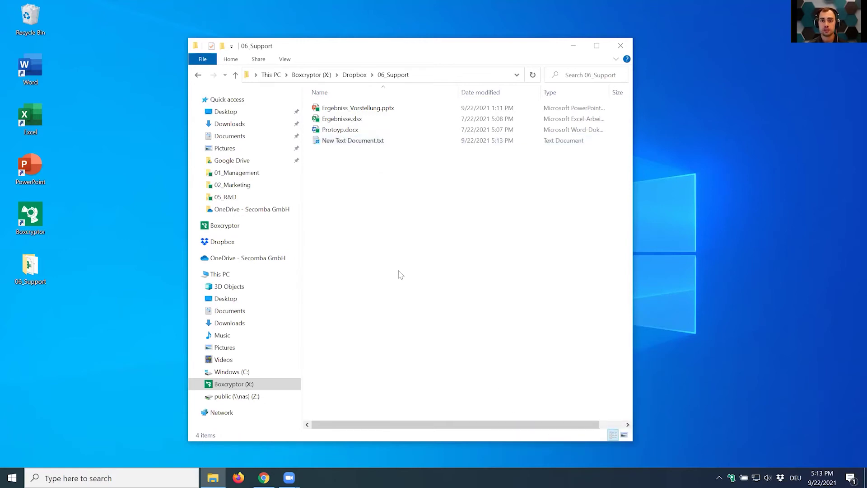
Check the new text document's Boxcryptor permissions, then go back up to Dropbox.
{"action": "right_click", "coordinate": [353, 141]}
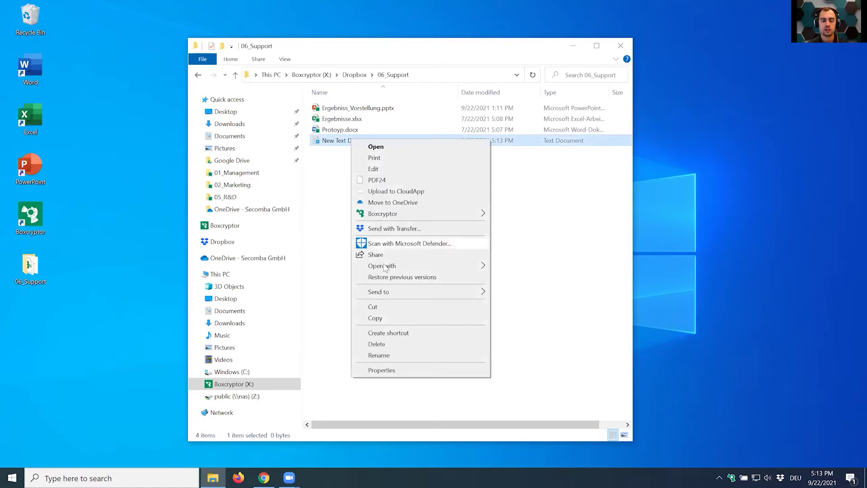
{"action": "mouse_move", "coordinate": [481, 216]}
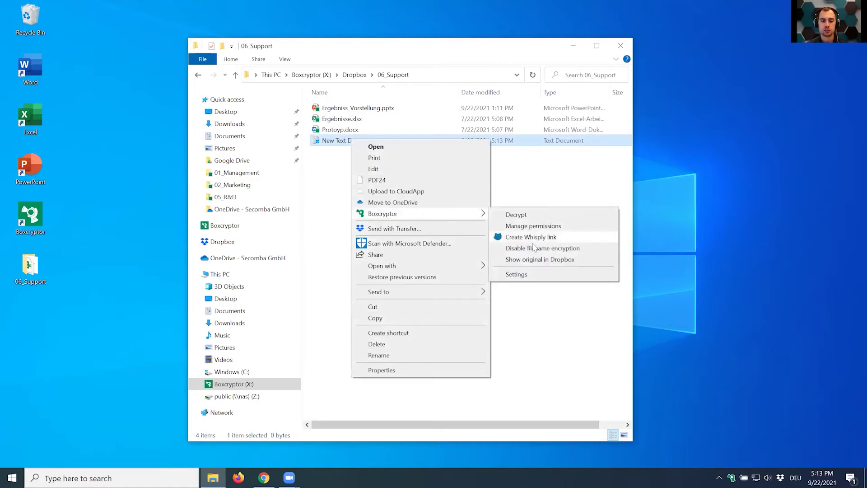
{"action": "left_click", "coordinate": [534, 226]}
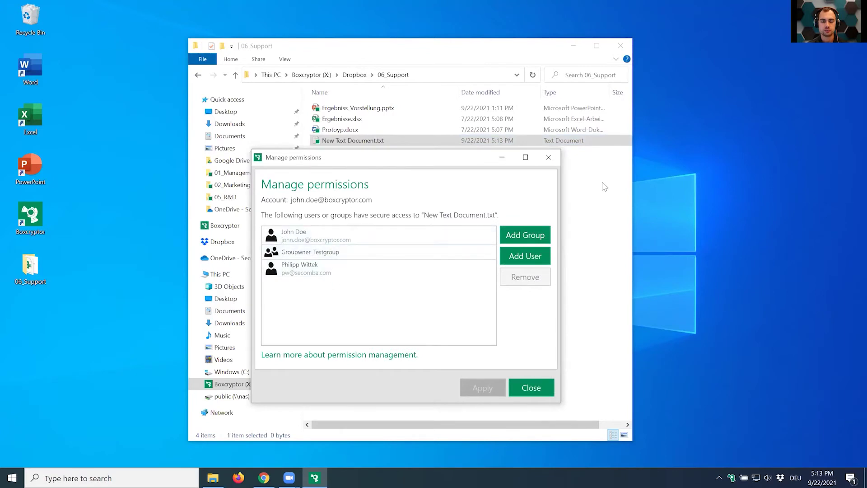
{"action": "left_click", "coordinate": [548, 157]}
{"action": "key", "text": "BackSpace"}
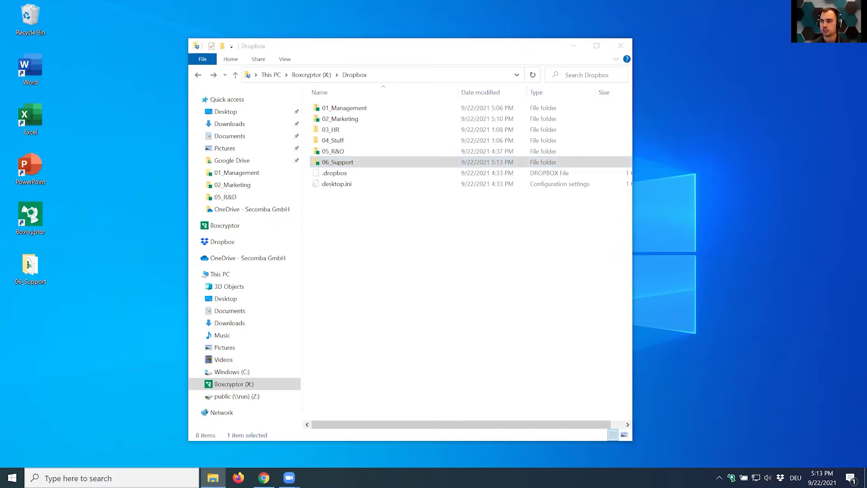
Close the Dropbox folder and Boxcryptor drive Explorer windows.
{"action": "left_click", "coordinate": [523, 277]}
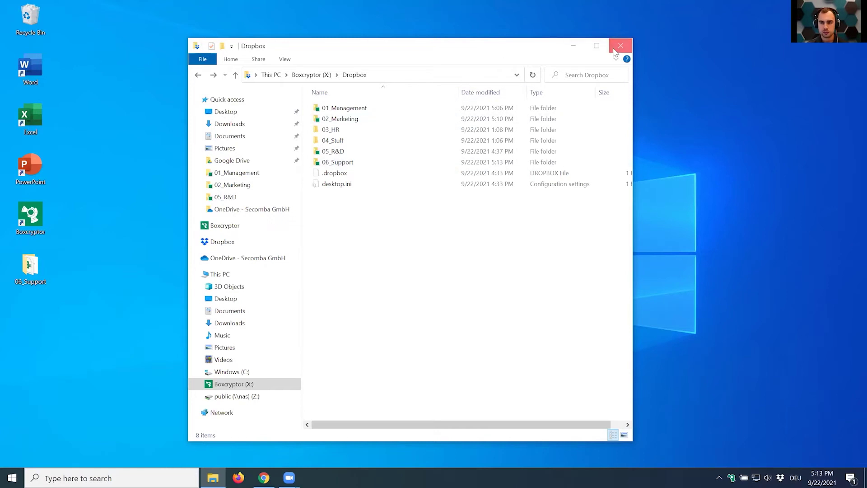
{"action": "left_click", "coordinate": [618, 47]}
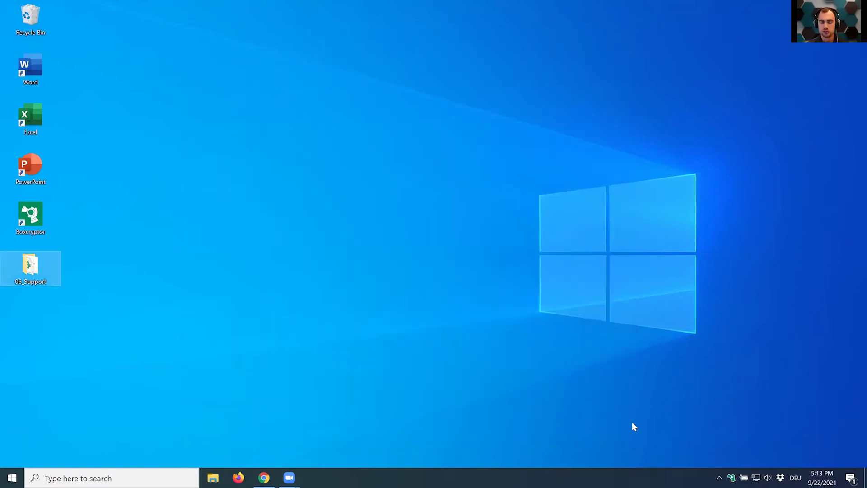
{"action": "double_click", "coordinate": [732, 475]}
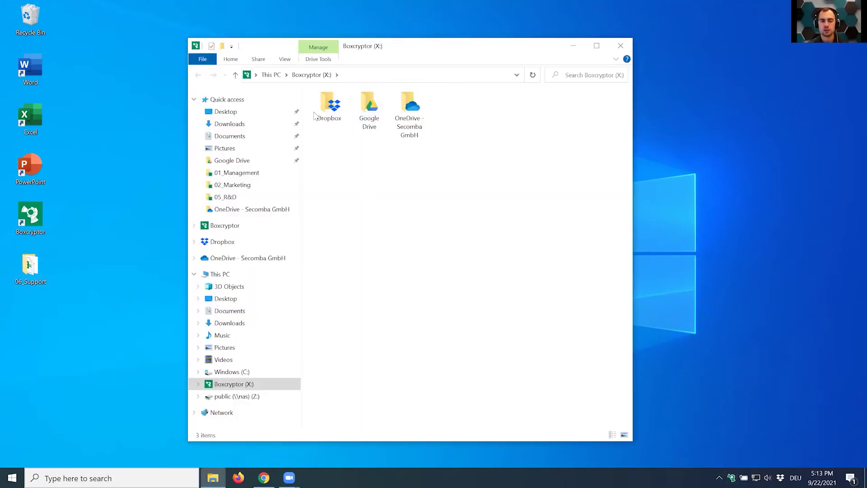
{"action": "left_click", "coordinate": [621, 45]}
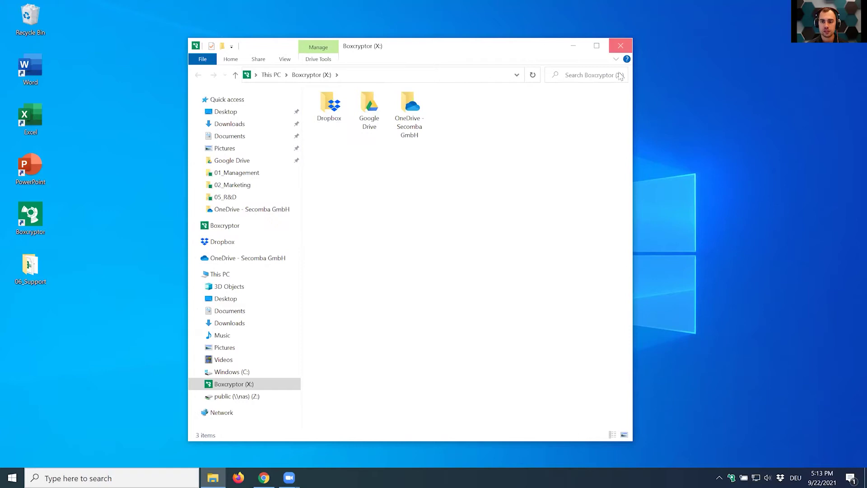
Open Boxcryptor settings from the tray icon on the Locations tab.
{"action": "right_click", "coordinate": [732, 476]}
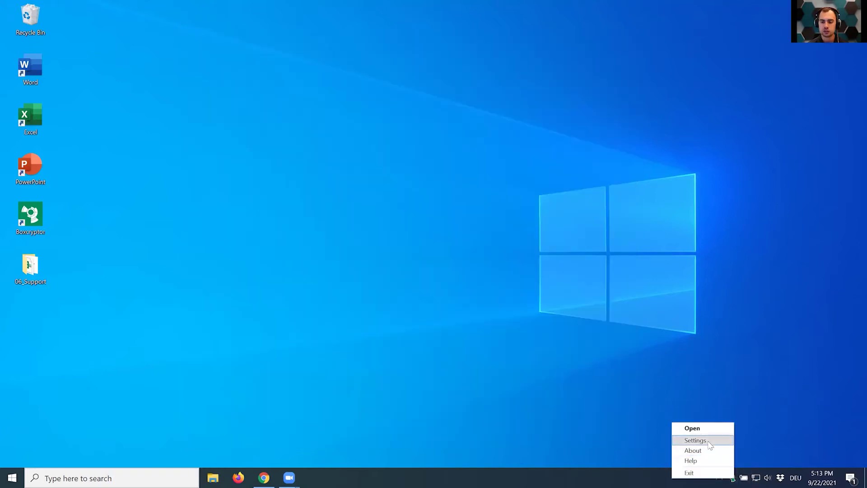
{"action": "left_click", "coordinate": [693, 440]}
{"action": "left_click", "coordinate": [193, 55]}
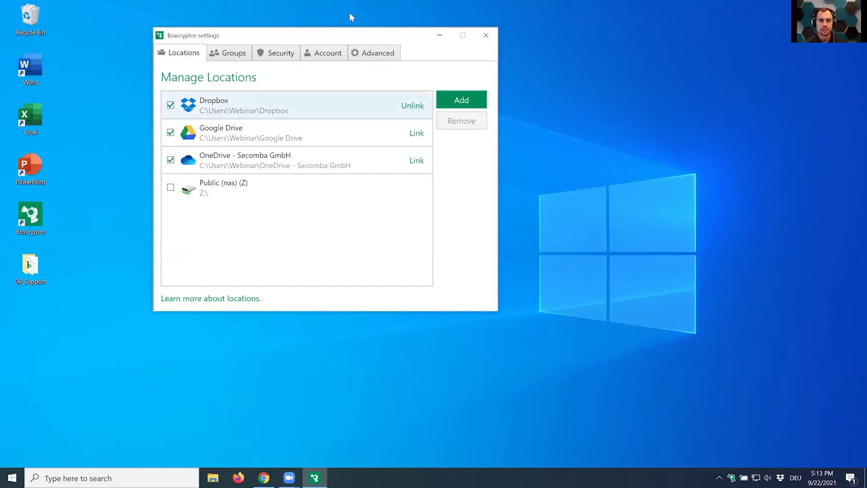
Drag the Boxcryptor settings window toward the middle of the screen.
{"action": "left_click_drag", "start_coordinate": [335, 40], "coordinate": [399, 106]}
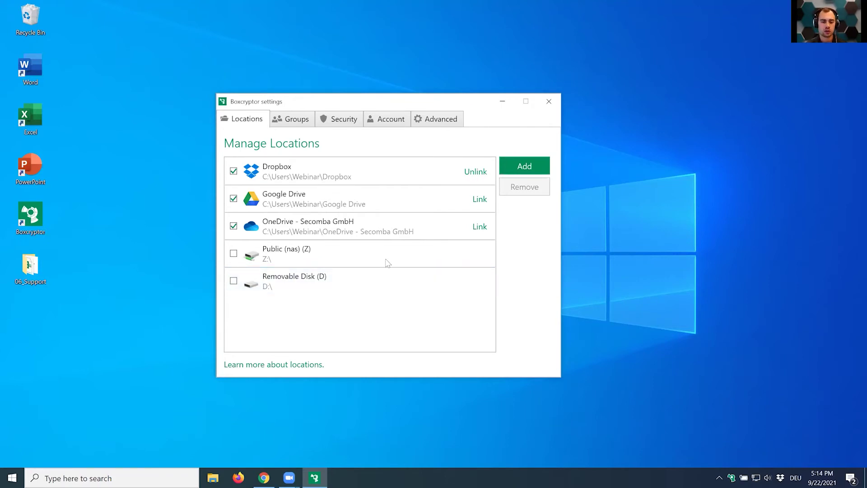
Create a new desktop folder named Secure_Folder.
{"action": "left_click", "coordinate": [525, 167]}
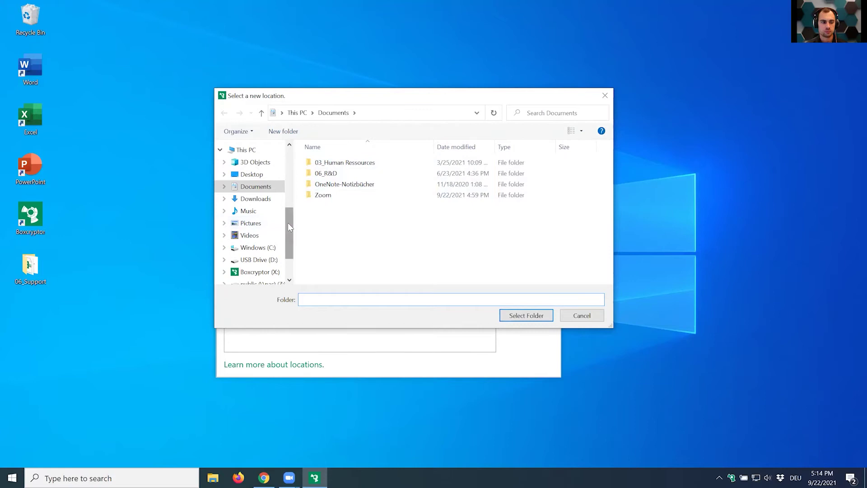
{"action": "left_click", "coordinate": [605, 95]}
{"action": "right_click", "coordinate": [35, 316]}
{"action": "right_click", "coordinate": [40, 334]}
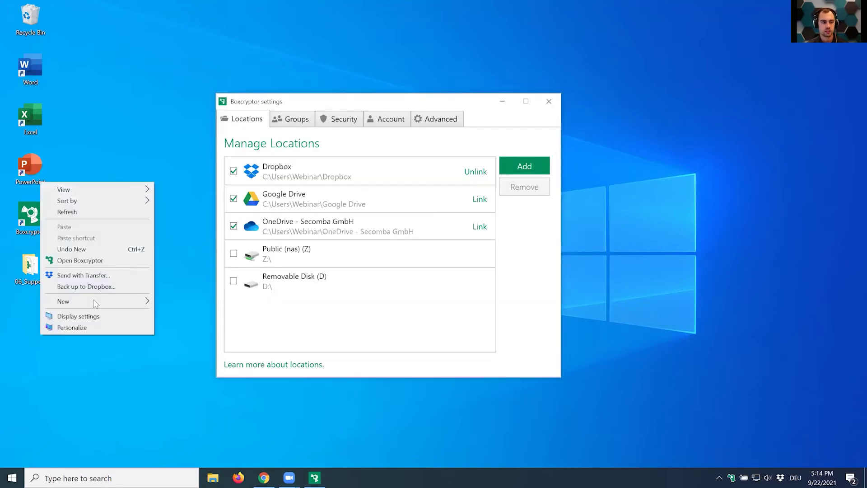
{"action": "mouse_move", "coordinate": [96, 303]}
{"action": "left_click", "coordinate": [177, 303]}
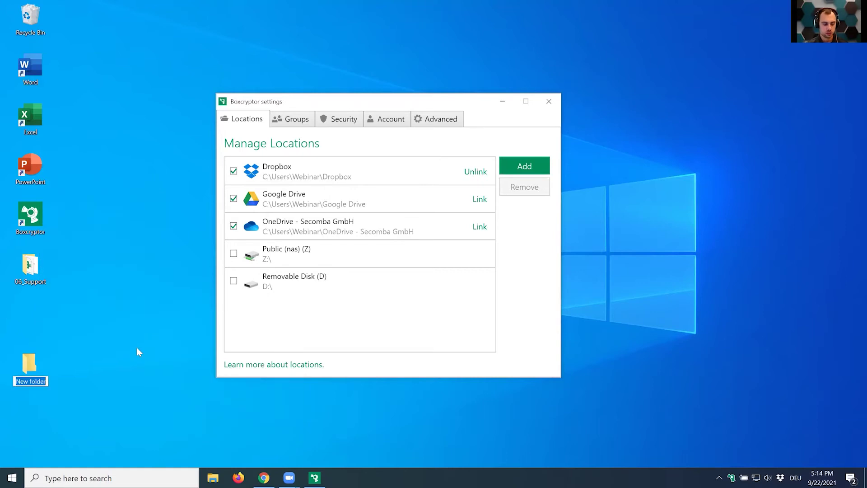
{"action": "type", "text": "Secure_Folder"}
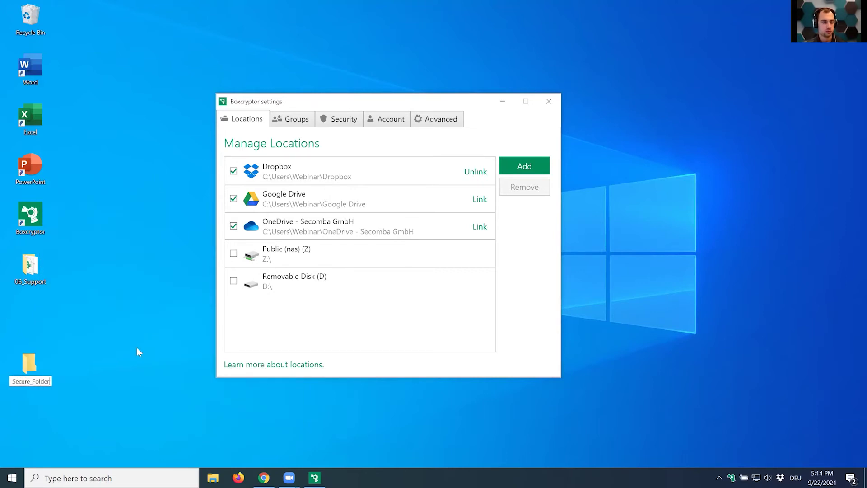
{"action": "key", "text": "Return"}
Add Desktop\Secure_Folder as a new Boxcryptor location.
{"action": "left_click", "coordinate": [137, 349]}
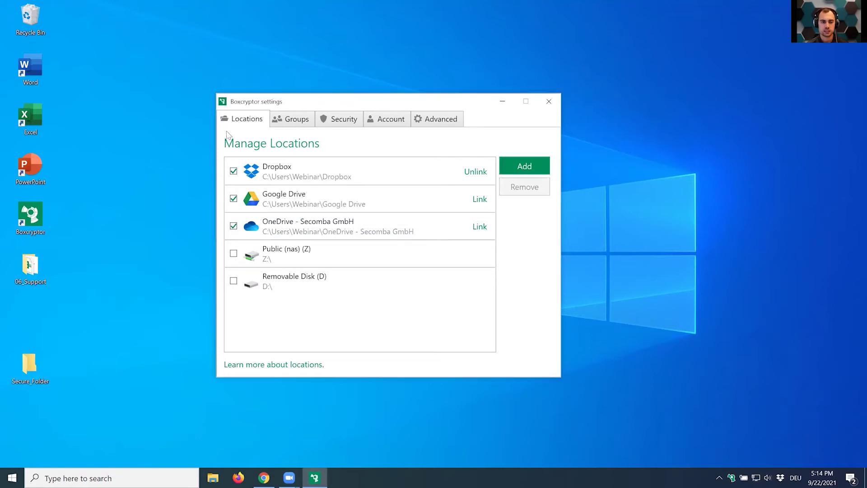
{"action": "left_click", "coordinate": [527, 166]}
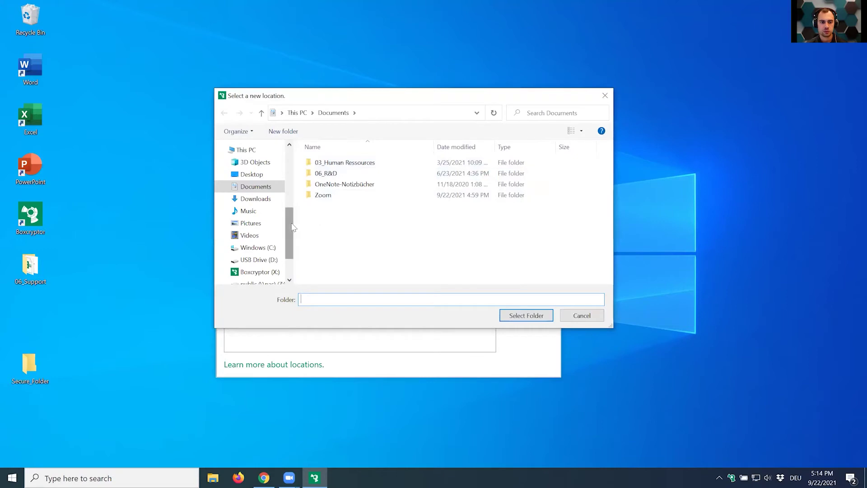
{"action": "left_click", "coordinate": [251, 175]}
{"action": "left_click", "coordinate": [332, 174]}
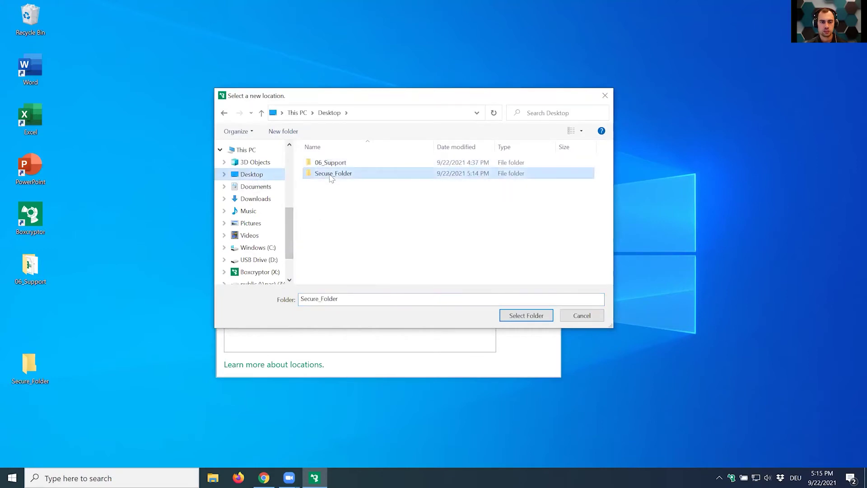
{"action": "left_click", "coordinate": [530, 315]}
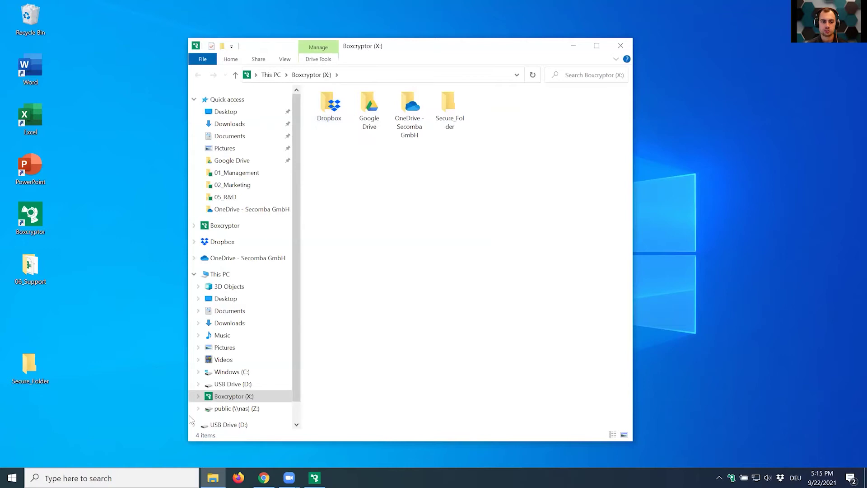
Create an encrypted New Text Document.txt in Secure_Folder on the Boxcryptor drive.
{"action": "double_click", "coordinate": [445, 119]}
{"action": "right_click", "coordinate": [377, 155]}
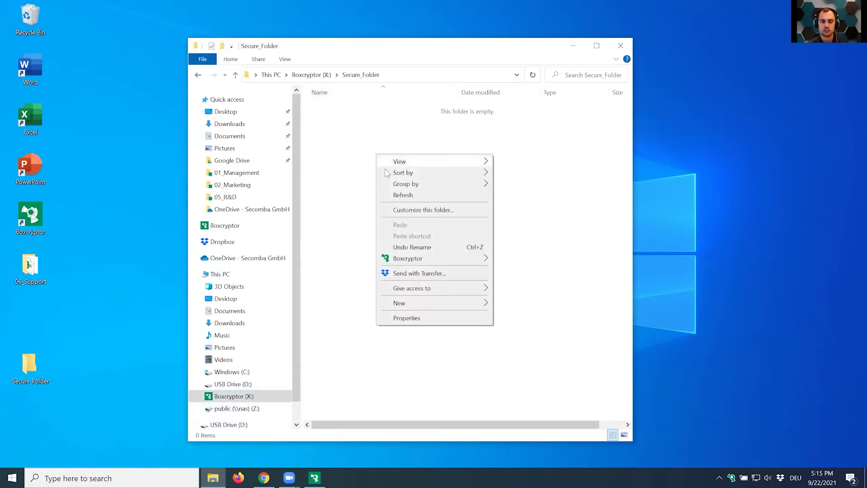
{"action": "mouse_move", "coordinate": [447, 303]}
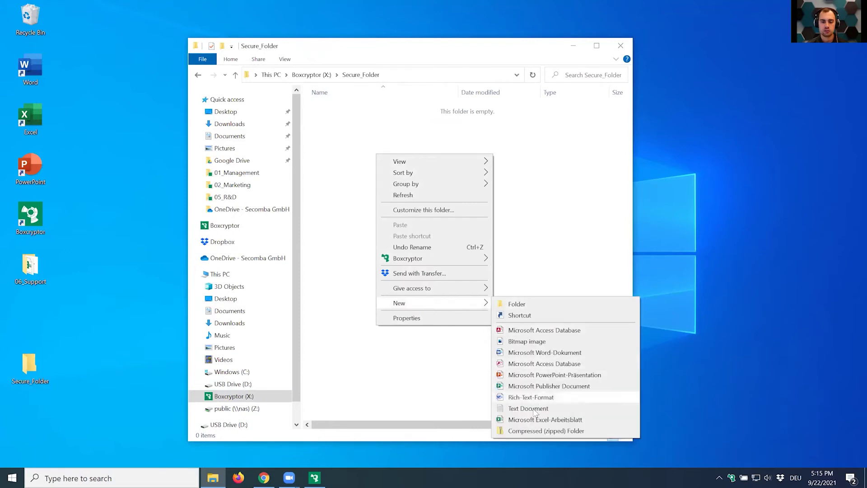
{"action": "left_click", "coordinate": [529, 408]}
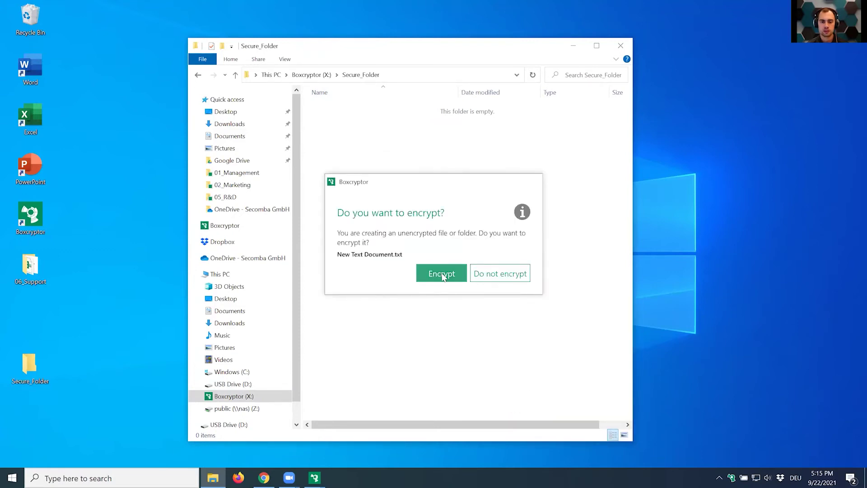
{"action": "left_click", "coordinate": [442, 274]}
{"action": "left_click", "coordinate": [442, 274]}
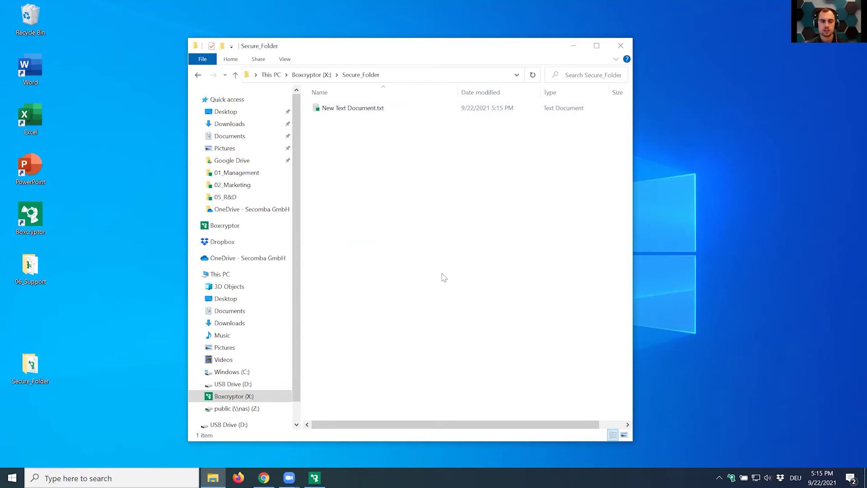
Open the desktop Secure_Folder and arrange both Secure_Folder windows side by side.
{"action": "double_click", "coordinate": [36, 368]}
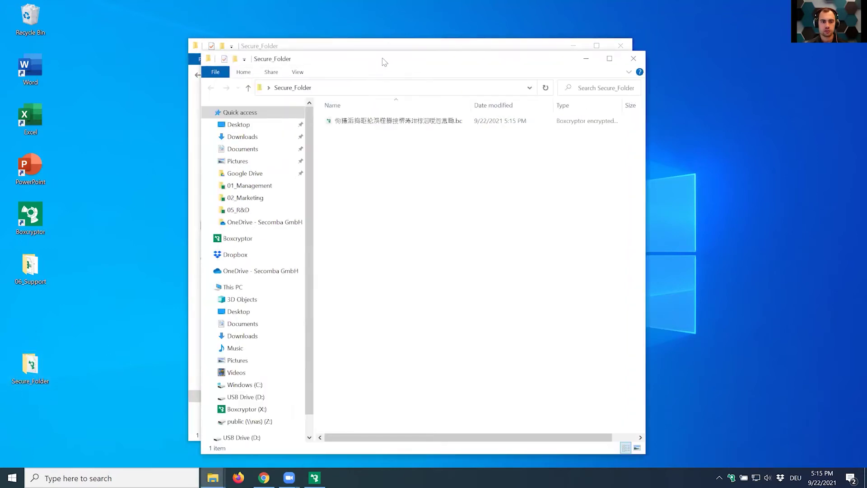
{"action": "left_click_drag", "start_coordinate": [384, 62], "coordinate": [604, 55]}
{"action": "left_click", "coordinate": [398, 52]}
{"action": "left_click_drag", "start_coordinate": [397, 52], "coordinate": [257, 55]}
{"action": "left_click", "coordinate": [666, 165]}
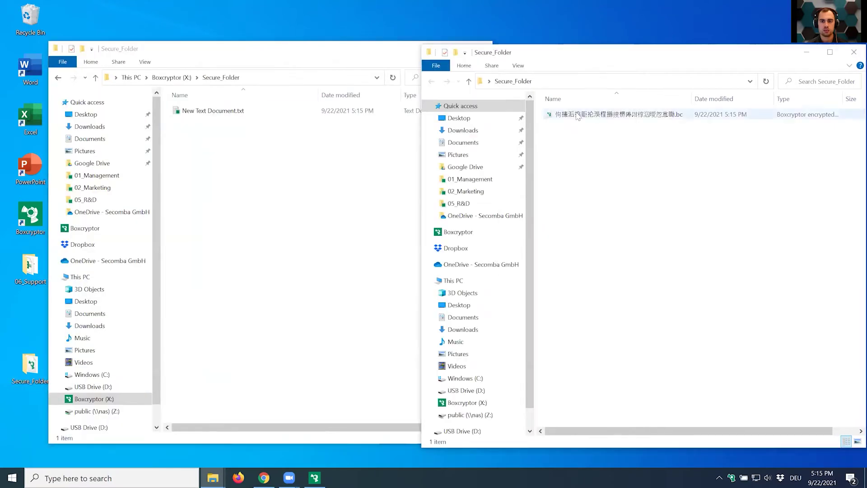
Close the encrypted-file window, return to the Boxcryptor drive, open Dropbox and select 06_Support.
{"action": "mouse_move", "coordinate": [617, 123]}
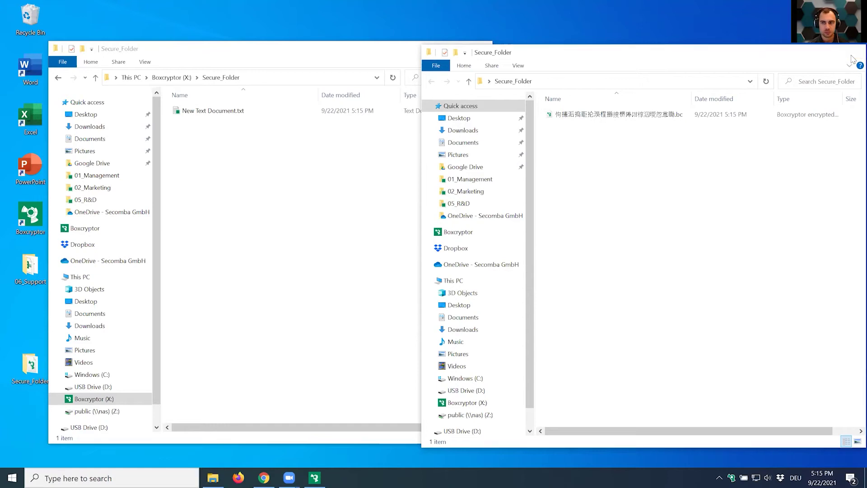
{"action": "left_click", "coordinate": [853, 53]}
{"action": "key", "text": "BackSpace"}
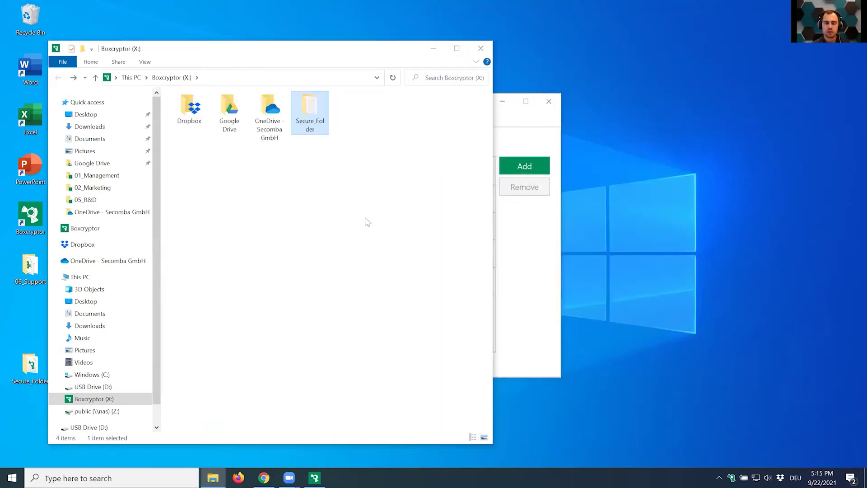
{"action": "double_click", "coordinate": [188, 109]}
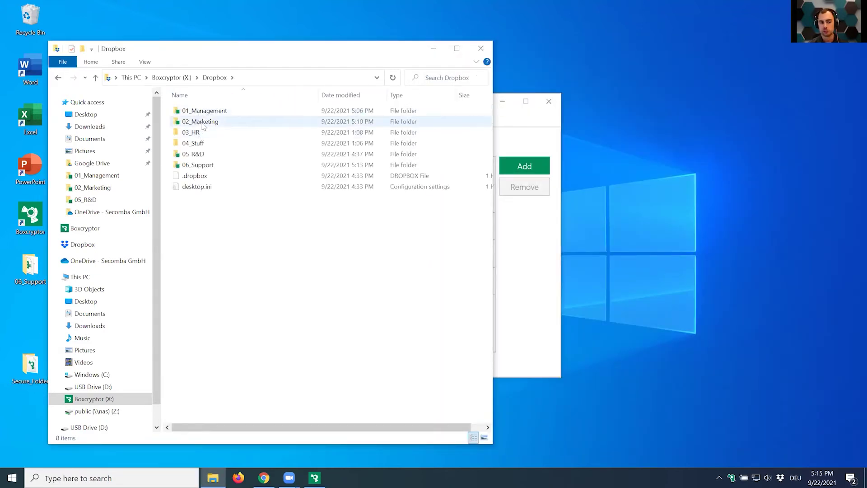
{"action": "left_click", "coordinate": [199, 165]}
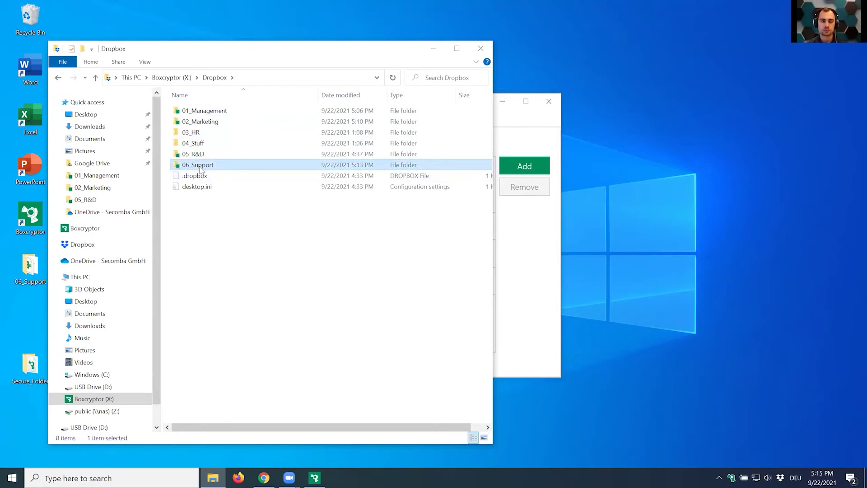
Check 06_Support's users and groups via Boxcryptor > Manage permissions, then close it and the Boxcryptor window.
{"action": "right_click", "coordinate": [200, 168]}
{"action": "mouse_move", "coordinate": [275, 275]}
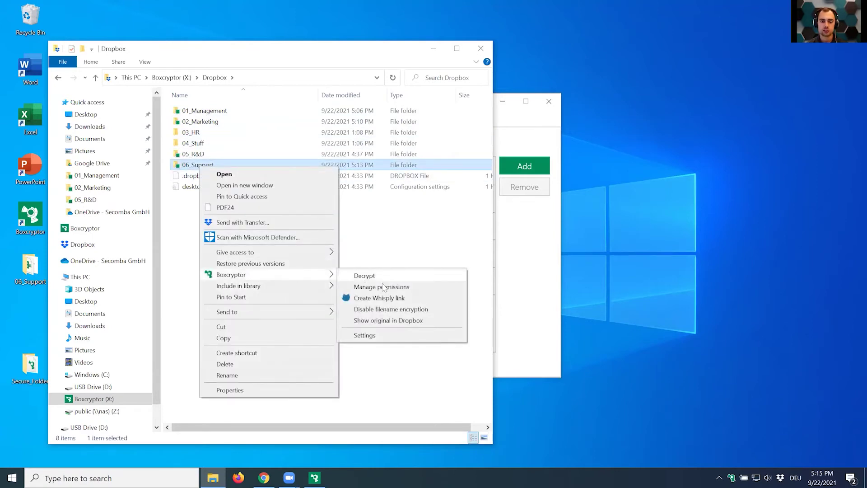
{"action": "left_click", "coordinate": [383, 287]}
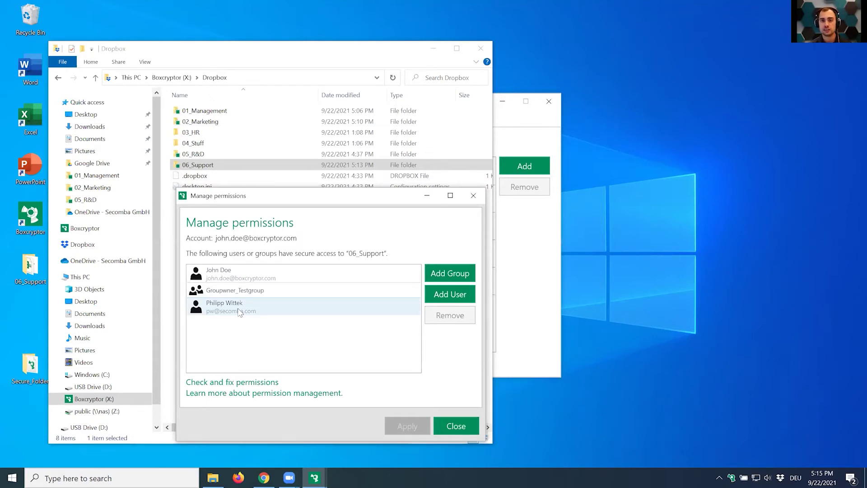
{"action": "left_click", "coordinate": [473, 196]}
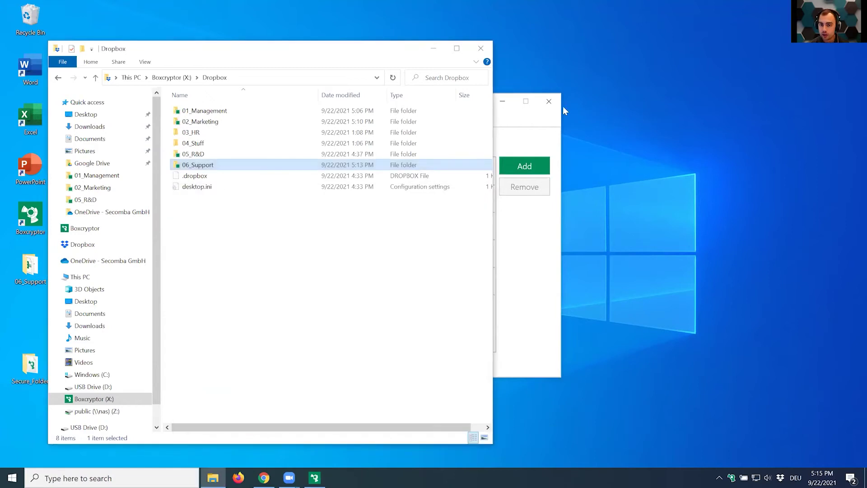
{"action": "left_click", "coordinate": [548, 102]}
Center the Explorer window and open 01_Management, reopening it after going back to Dropbox.
{"action": "left_click_drag", "start_coordinate": [306, 49], "coordinate": [454, 48]}
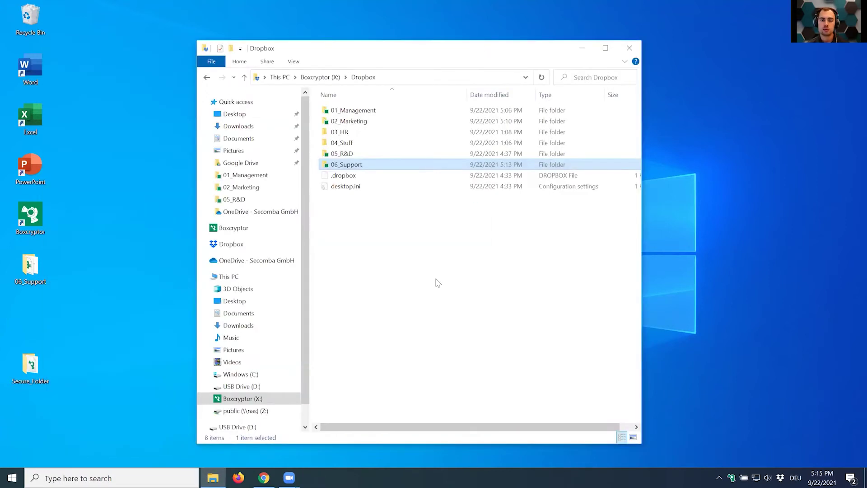
{"action": "left_click", "coordinate": [438, 283]}
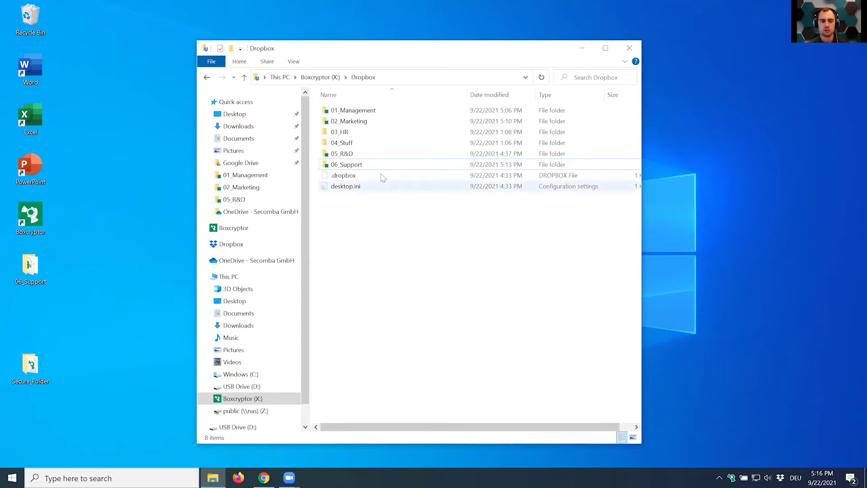
{"action": "double_click", "coordinate": [356, 111]}
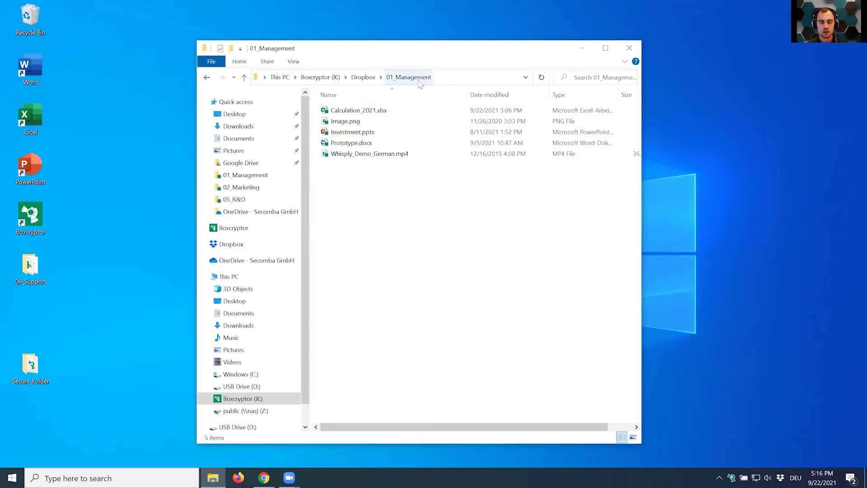
{"action": "left_click", "coordinate": [365, 77]}
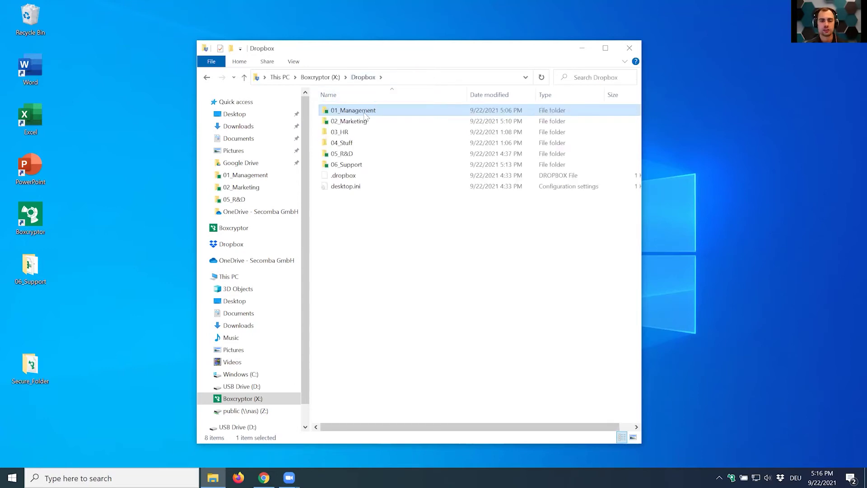
{"action": "double_click", "coordinate": [365, 114]}
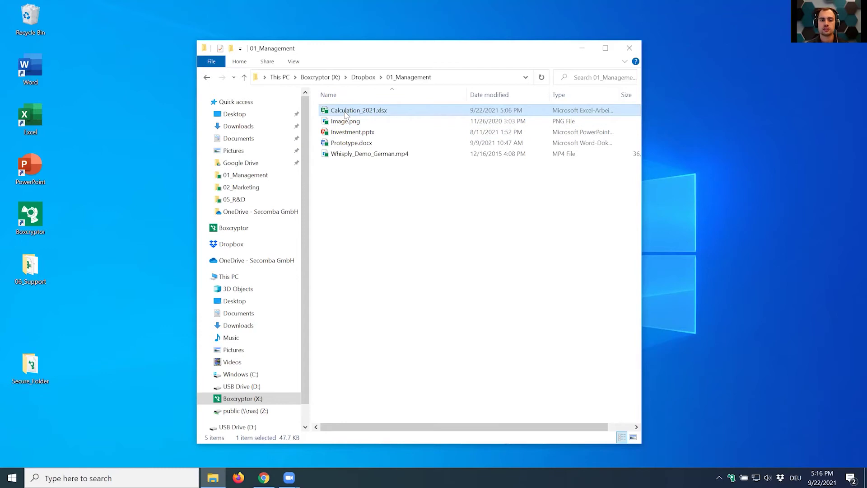
Create a Whisply link for Calculation_2021.xlsx and confirm the Close open files warning.
{"action": "right_click", "coordinate": [365, 114]}
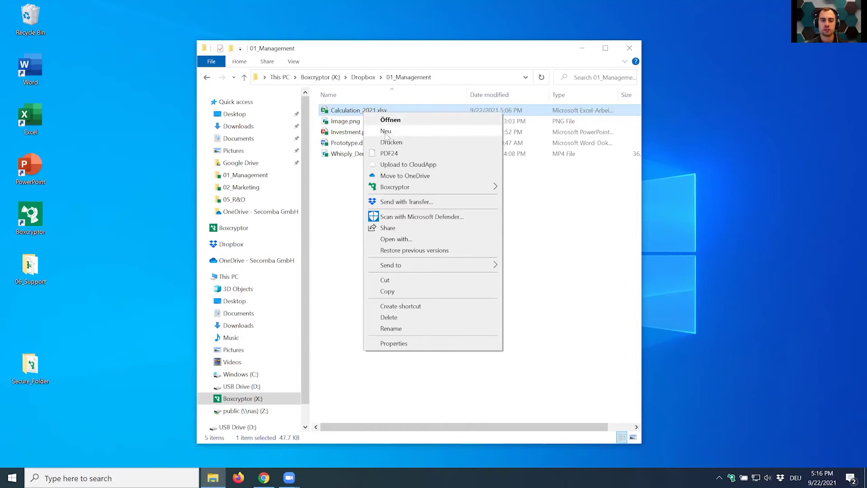
{"action": "mouse_move", "coordinate": [390, 188]}
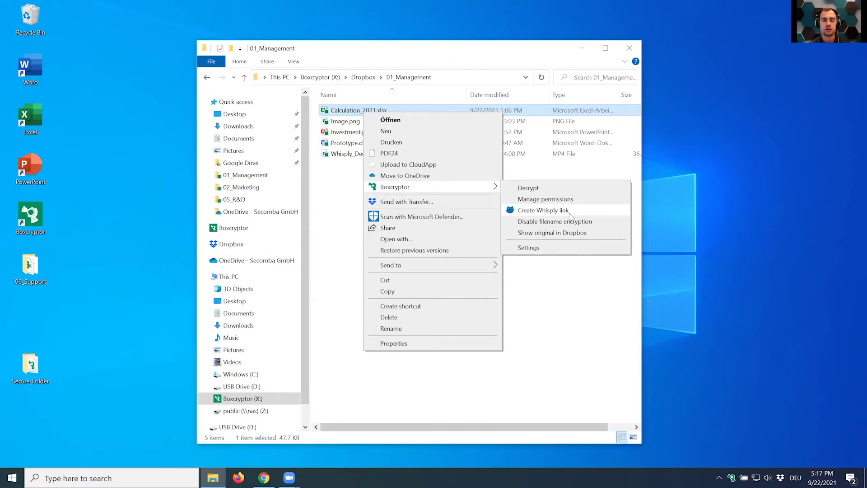
{"action": "left_click", "coordinate": [565, 221]}
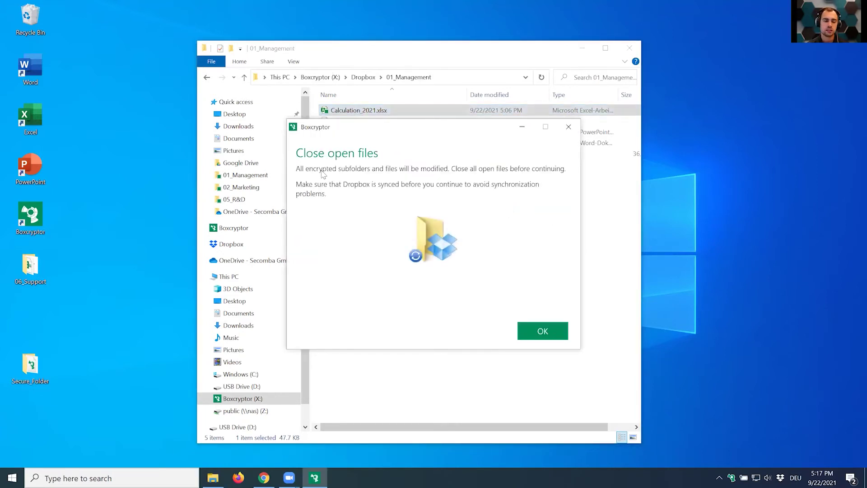
{"action": "left_click", "coordinate": [546, 332]}
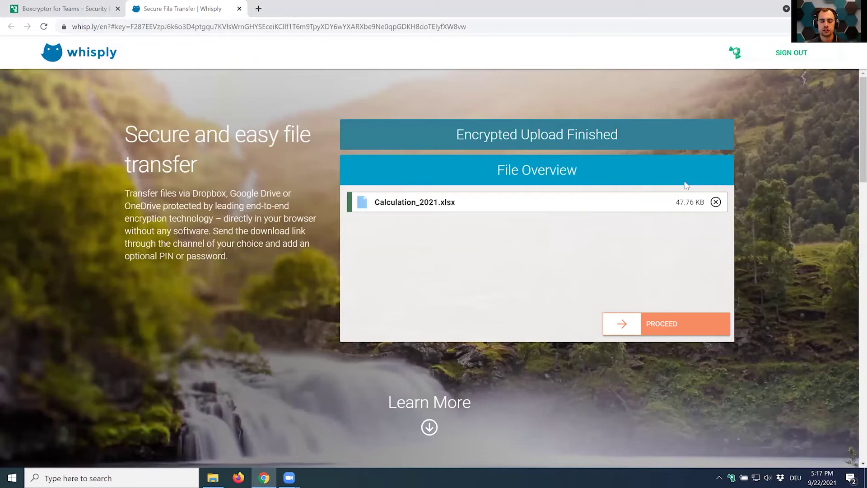
Keep expiry at 12 hours with One Time Download off, then choose Link & PIN security.
{"action": "left_click", "coordinate": [676, 332]}
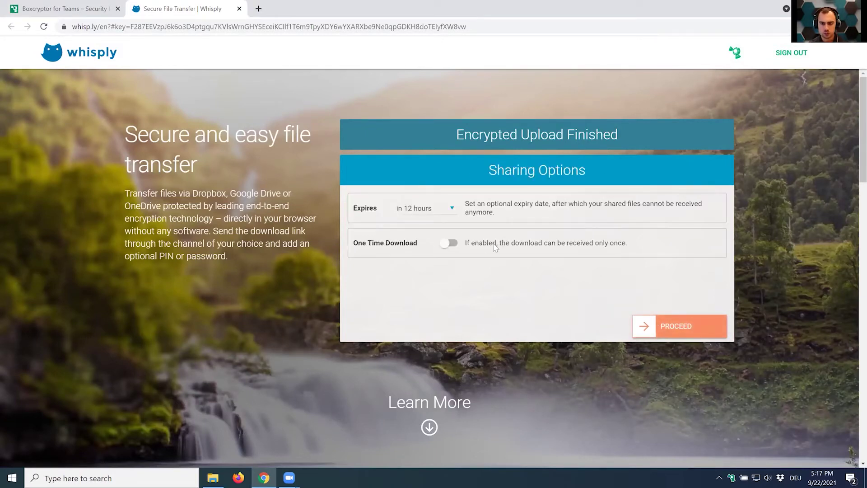
{"action": "left_click", "coordinate": [451, 210]}
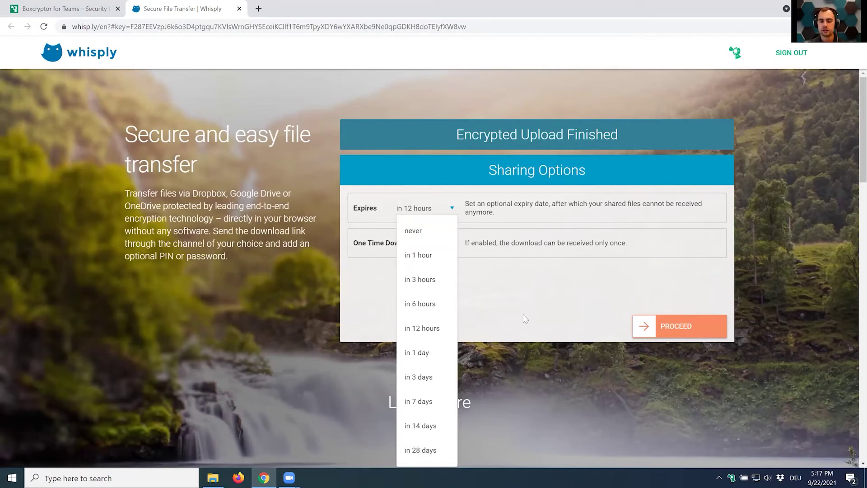
{"action": "left_click", "coordinate": [427, 207]}
{"action": "left_click", "coordinate": [426, 208]}
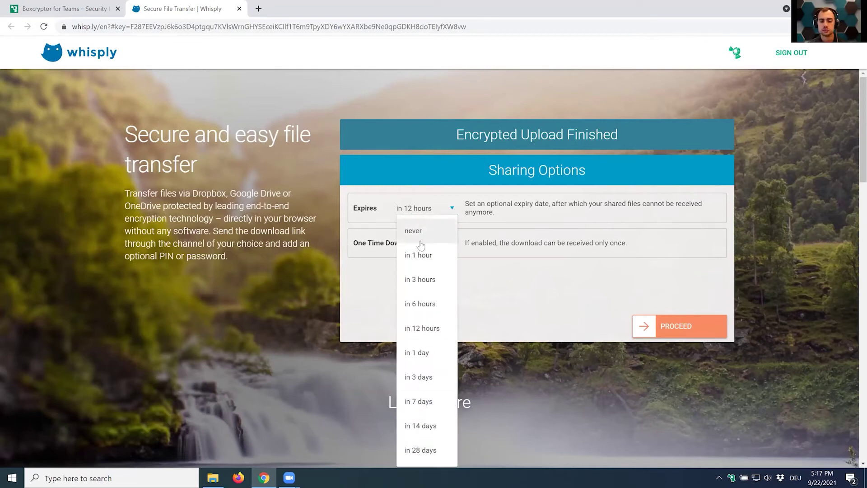
{"action": "left_click", "coordinate": [505, 289]}
{"action": "left_click", "coordinate": [446, 244]}
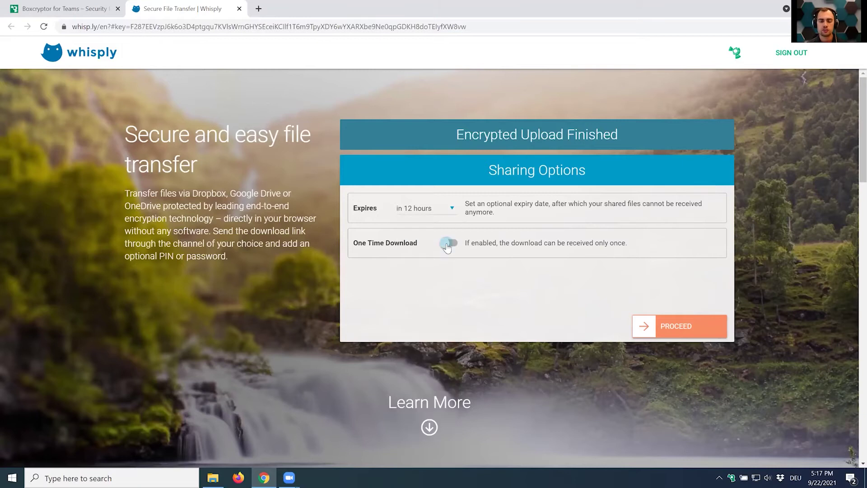
{"action": "left_click", "coordinate": [447, 244]}
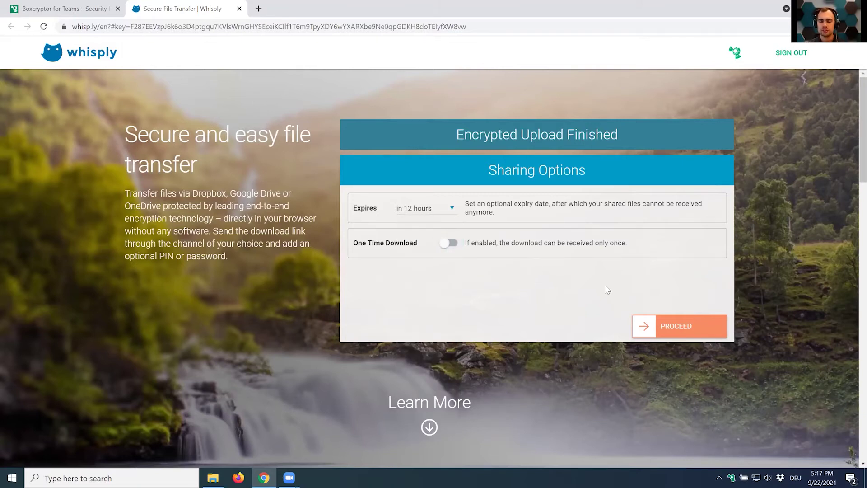
{"action": "left_click", "coordinate": [700, 327]}
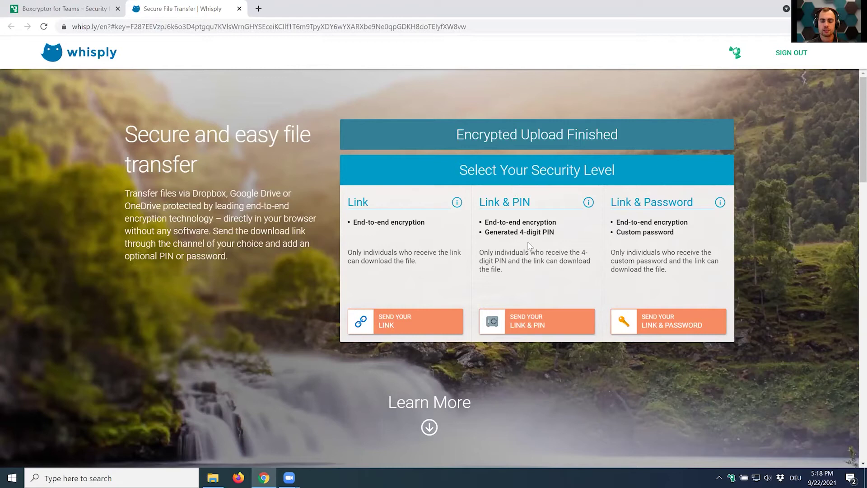
{"action": "left_click", "coordinate": [527, 319]}
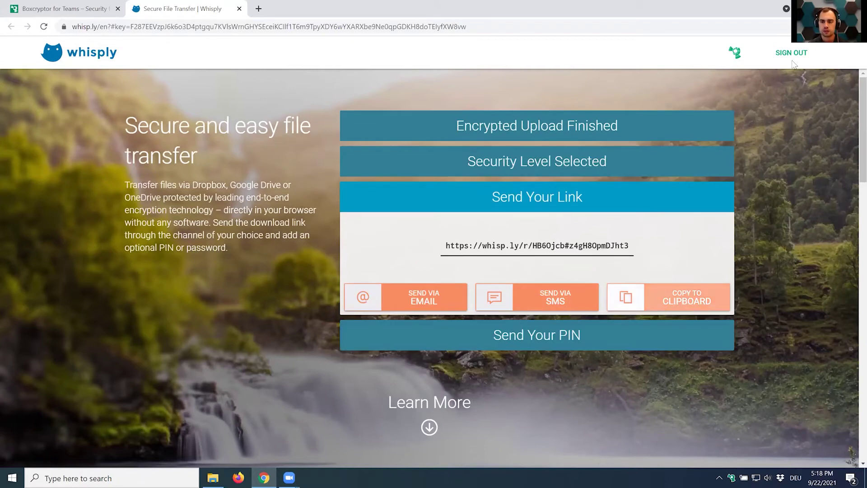
Open an incognito Chrome window and snap it beside the Whisply window.
{"action": "left_click", "coordinate": [856, 27]}
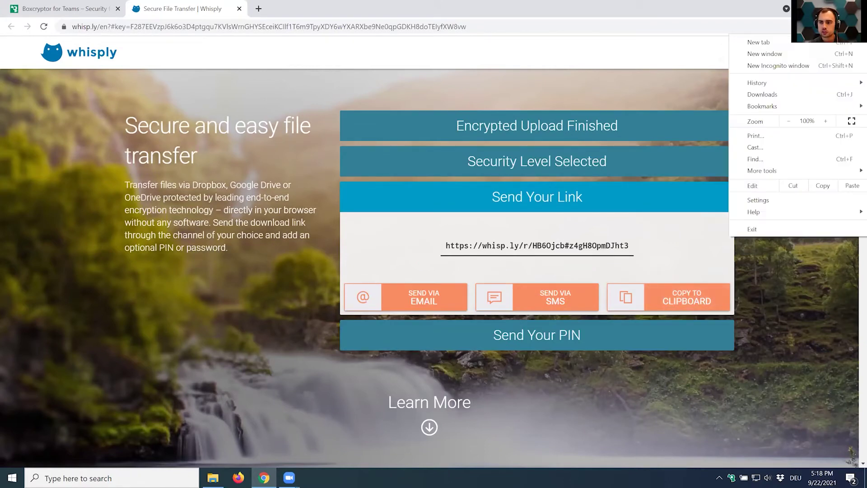
{"action": "left_click", "coordinate": [790, 66]}
{"action": "key", "text": "super+shift+Right"}
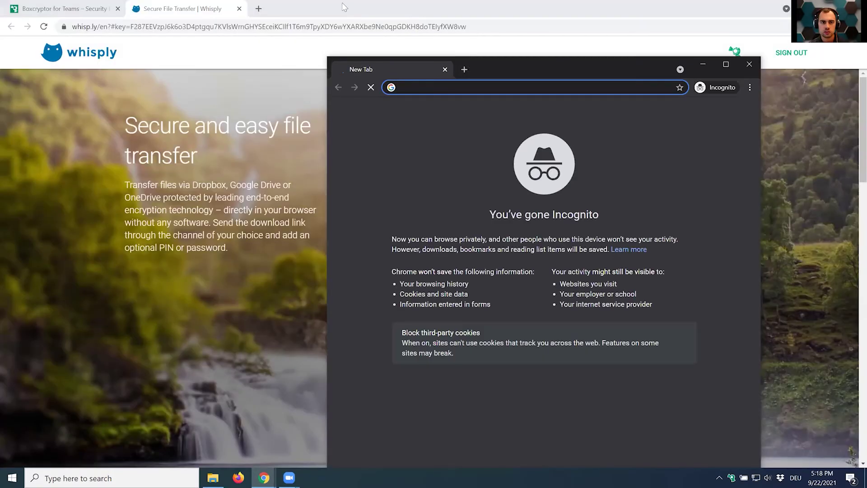
{"action": "key", "text": "super+Left"}
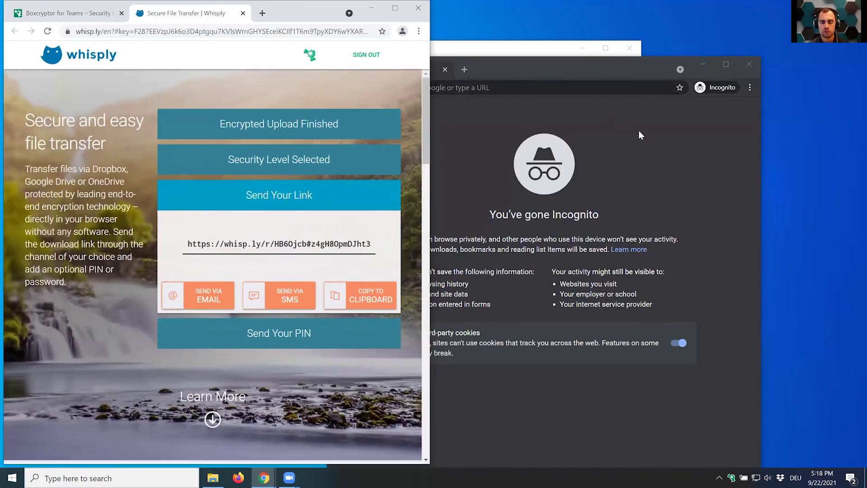
{"action": "key", "text": "super+Right"}
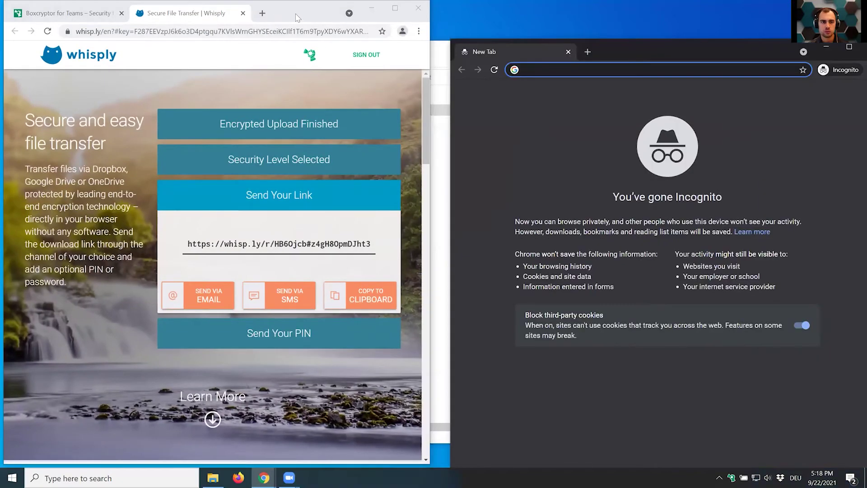
{"action": "key", "text": "super+Left"}
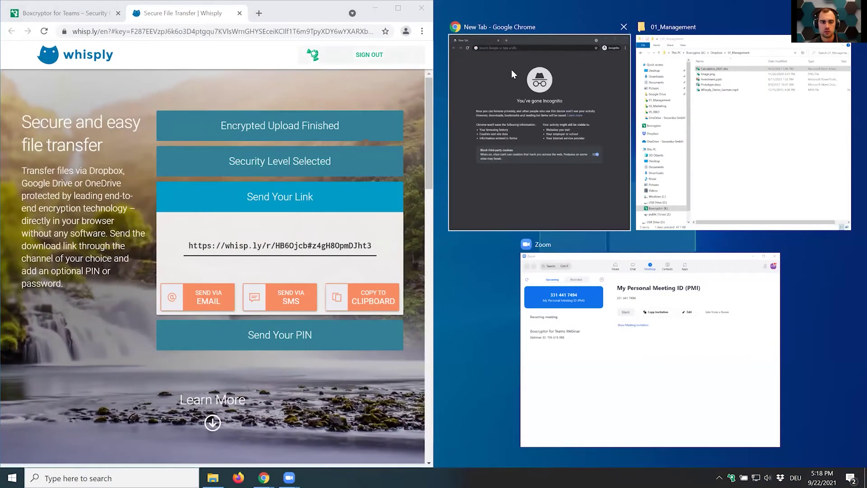
{"action": "left_click", "coordinate": [511, 69]}
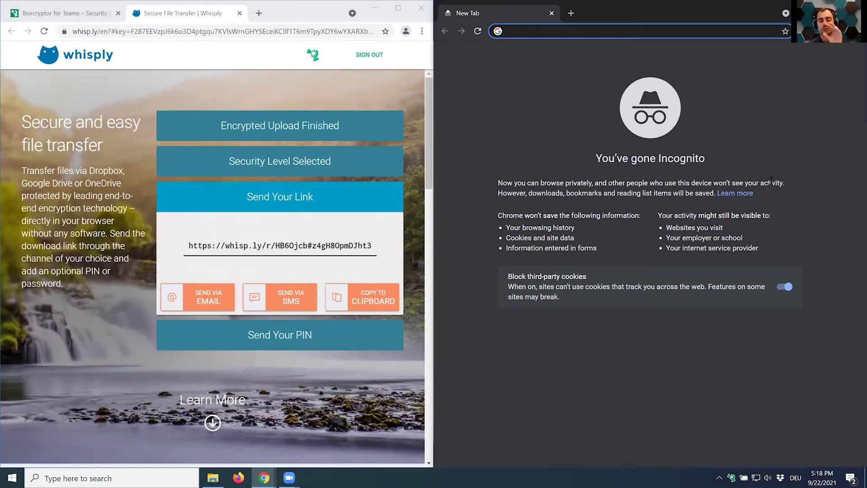
Copy the Whisply download link and open it in the incognito window.
{"action": "left_click", "coordinate": [365, 237]}
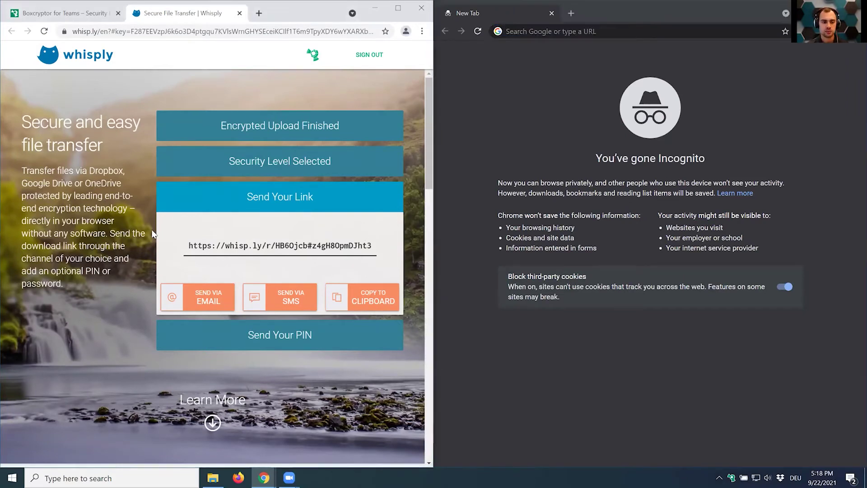
{"action": "left_click", "coordinate": [374, 299]}
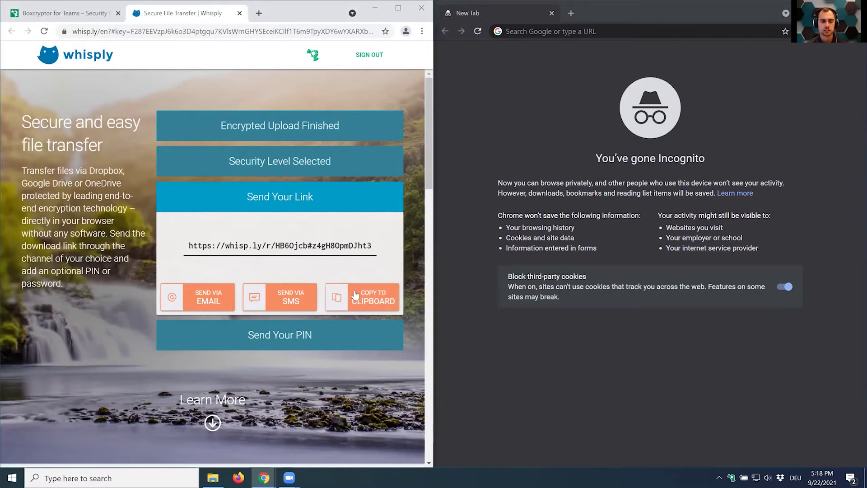
{"action": "left_click", "coordinate": [564, 32]}
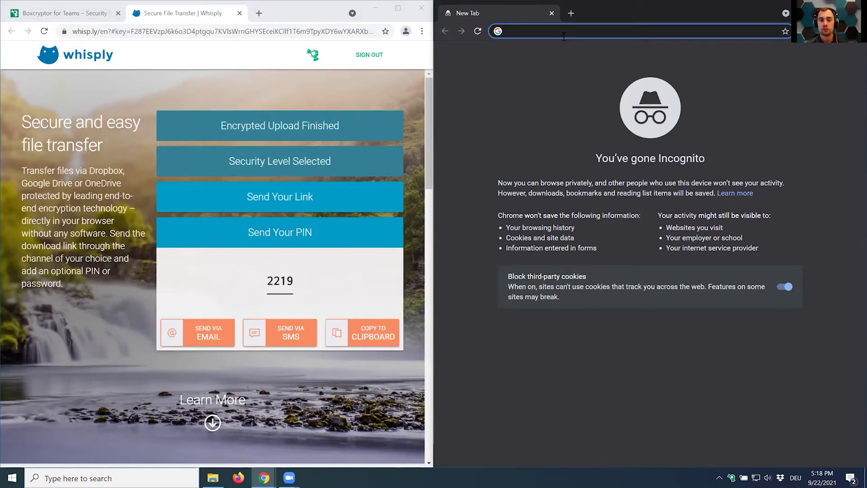
{"action": "key", "text": "ctrl+v"}
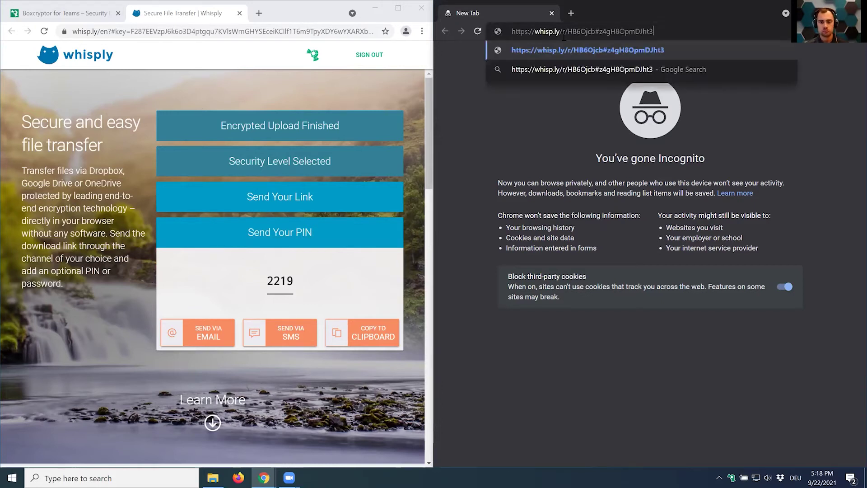
{"action": "key", "text": "Return"}
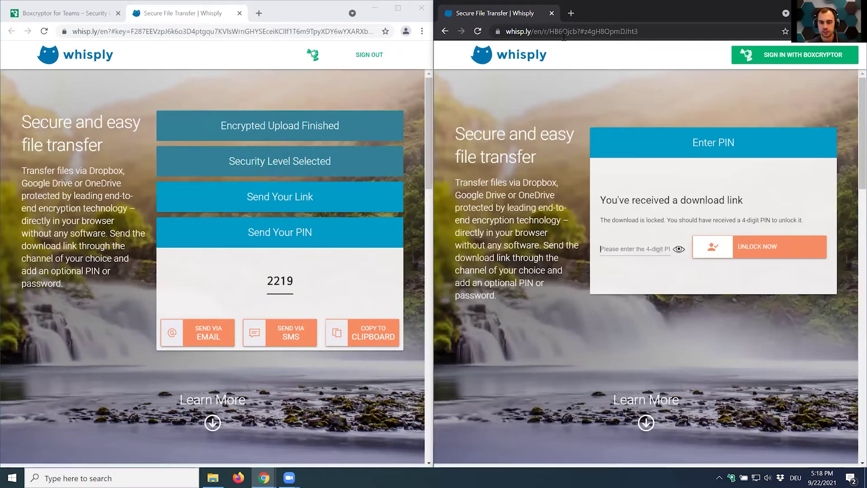
Enter the 4-digit PIN, unlock the download and save Calculation_2021 (1).xlsx.
{"action": "left_click", "coordinate": [642, 250]}
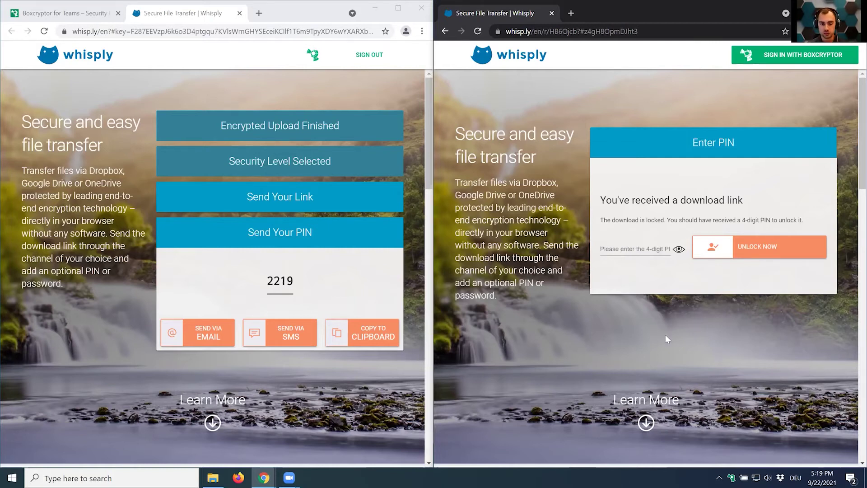
{"action": "type", "text": "22"}
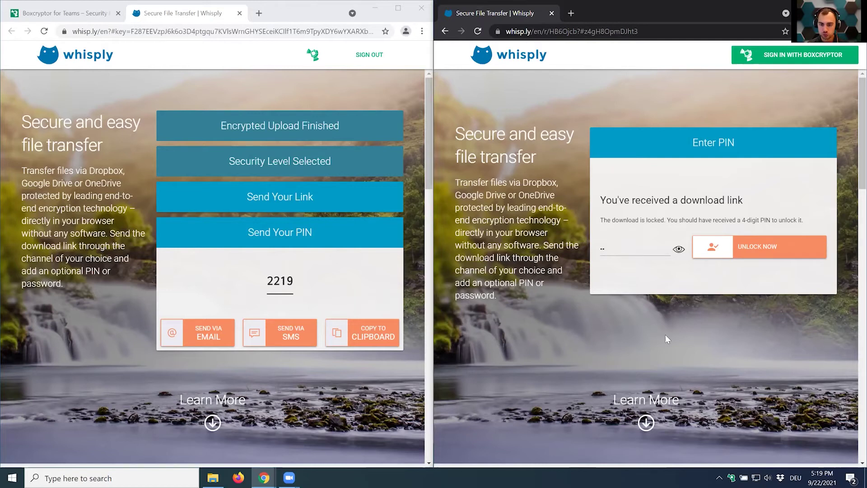
{"action": "type", "text": "1"}
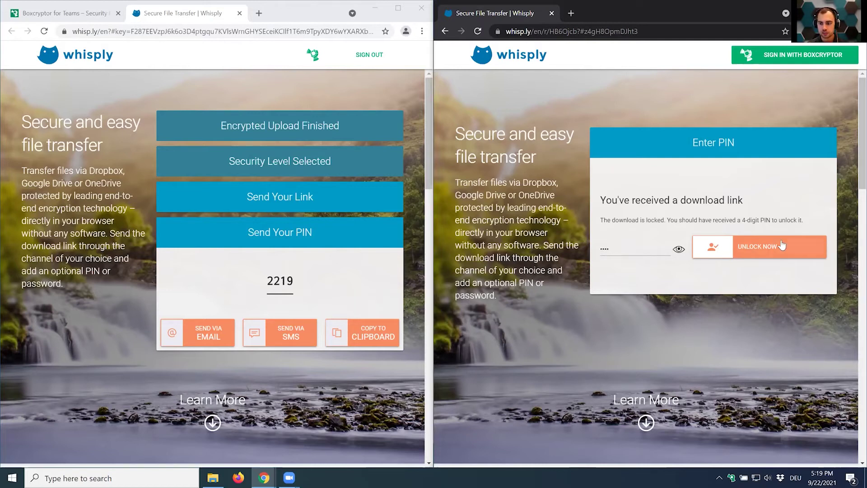
{"action": "left_click", "coordinate": [763, 246]}
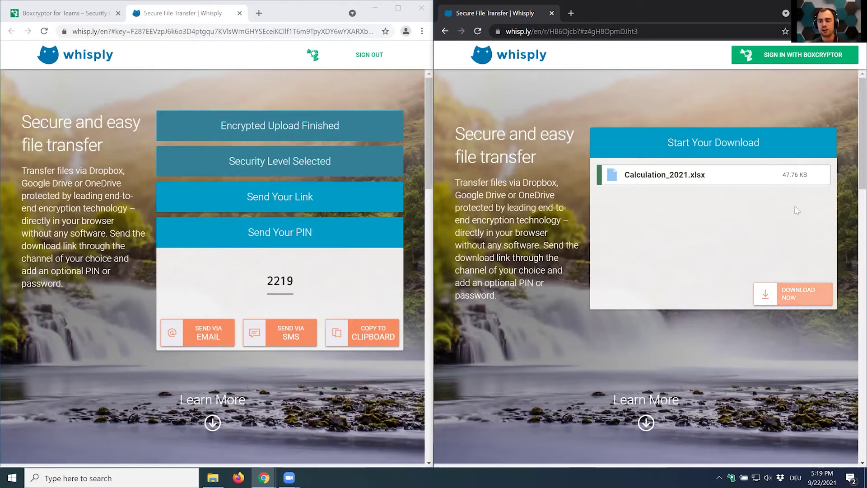
{"action": "left_click", "coordinate": [785, 306]}
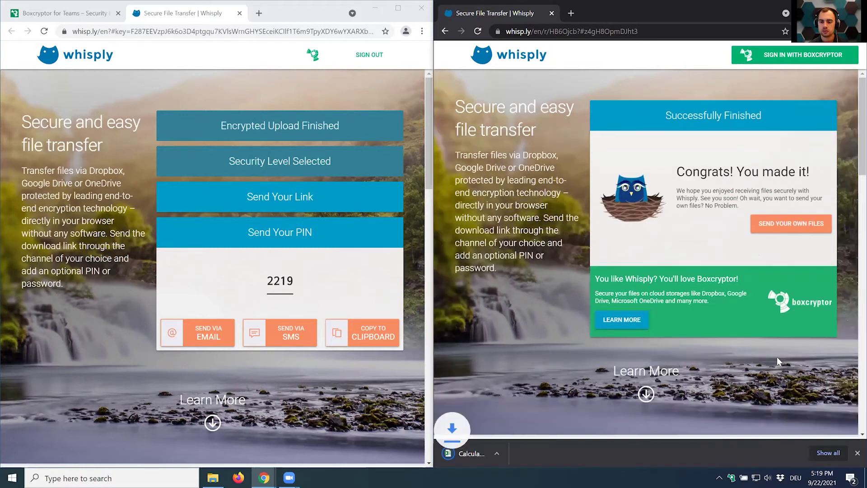
{"action": "left_click", "coordinate": [502, 452]}
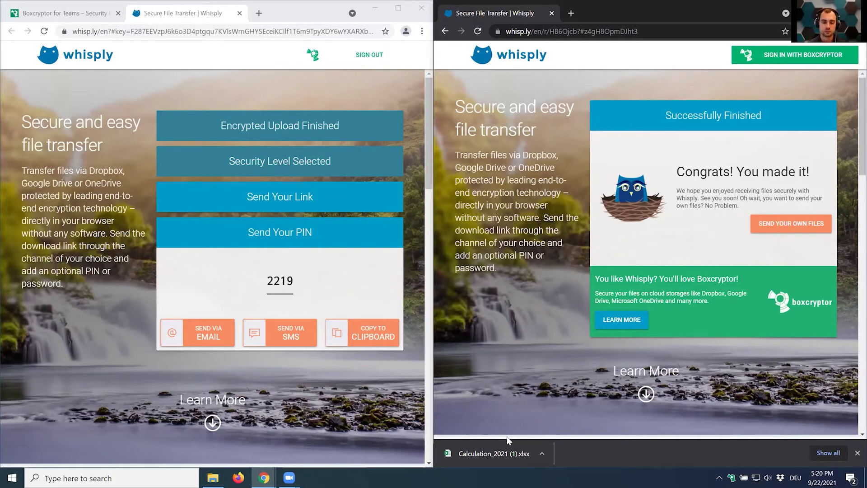
Close the incognito Whisply tab, confirm Leave, and bring the 01_Management window forward.
{"action": "left_click", "coordinate": [552, 15]}
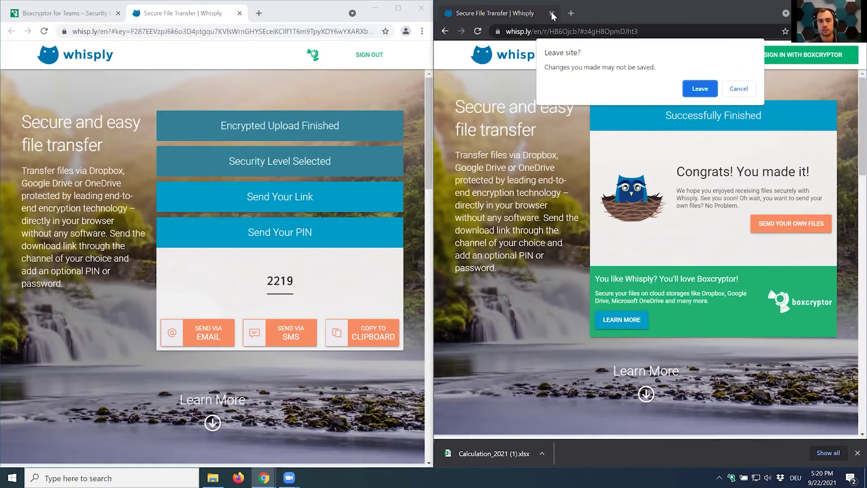
{"action": "left_click", "coordinate": [693, 88]}
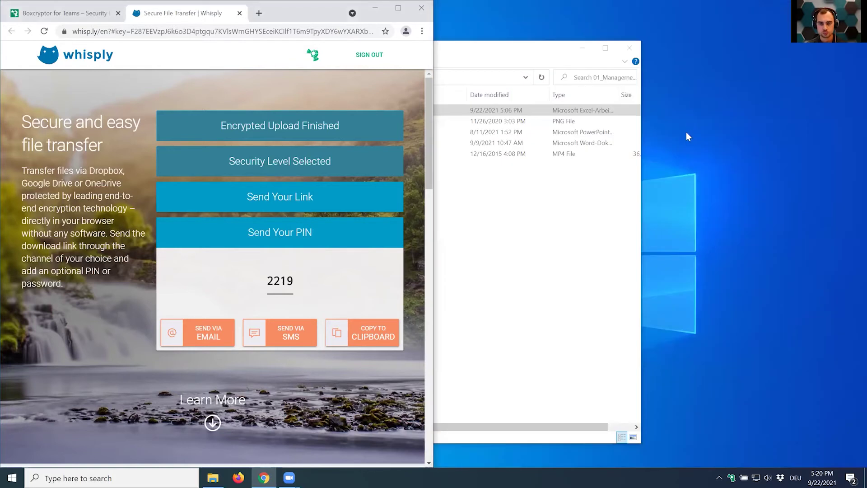
{"action": "left_click", "coordinate": [536, 217]}
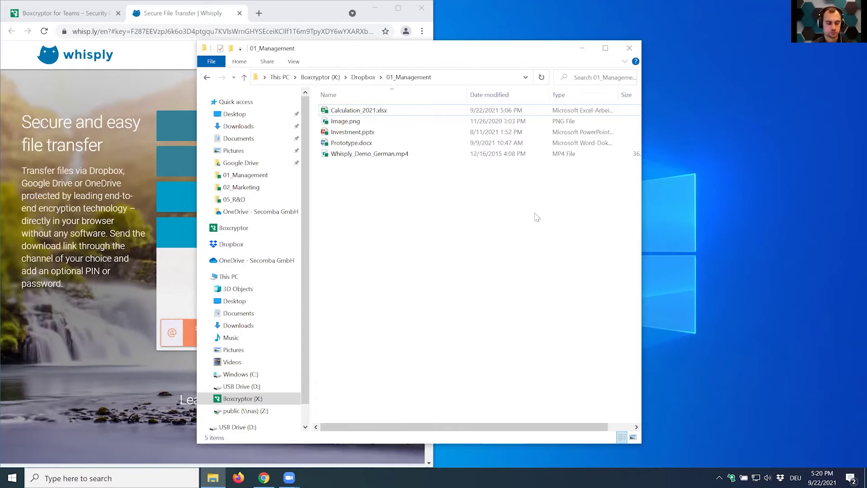
Close the 01_Management window, maximize Chrome, and close the Whisply tab, confirming Leave.
{"action": "left_click", "coordinate": [629, 48]}
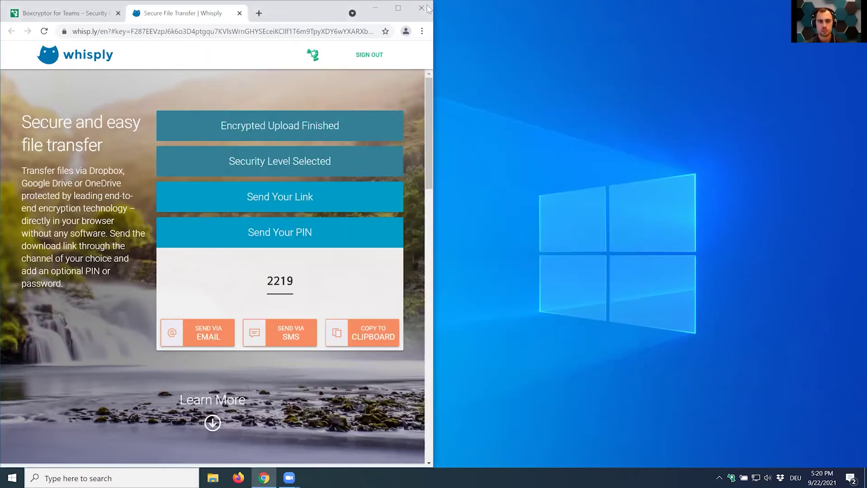
{"action": "left_click", "coordinate": [397, 7]}
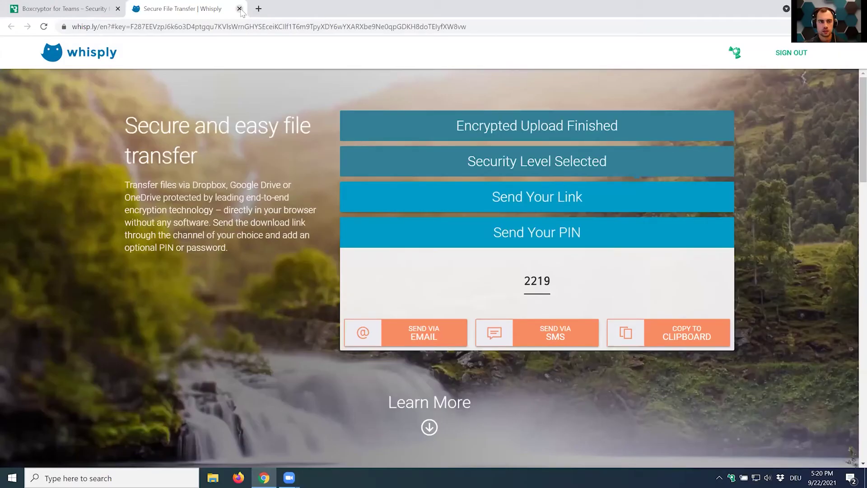
{"action": "left_click", "coordinate": [239, 9]}
{"action": "left_click", "coordinate": [482, 83]}
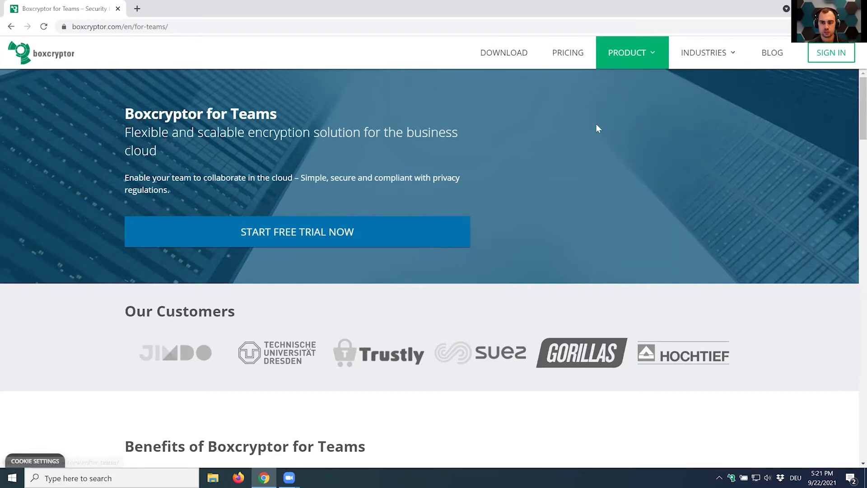
Sign in to boxcryptor.com with the saved account e-mail and the account password.
{"action": "left_click", "coordinate": [831, 53]}
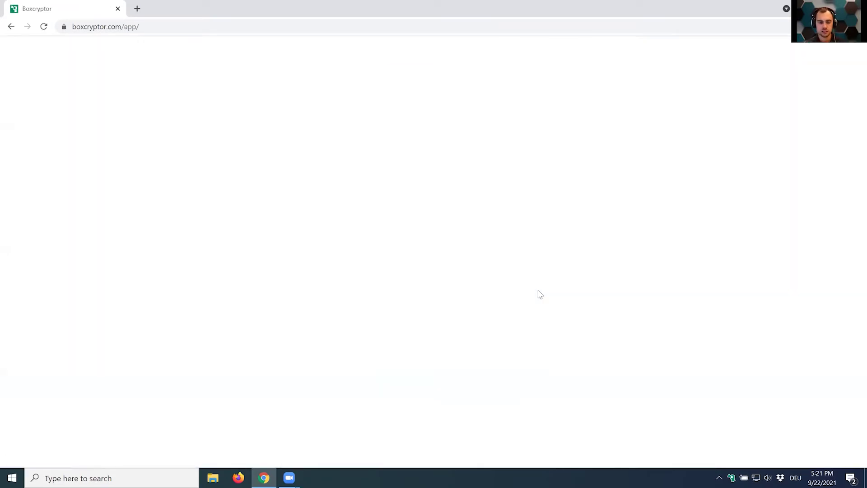
{"action": "left_click", "coordinate": [388, 225]}
{"action": "left_click", "coordinate": [394, 244]}
{"action": "left_click", "coordinate": [423, 268]}
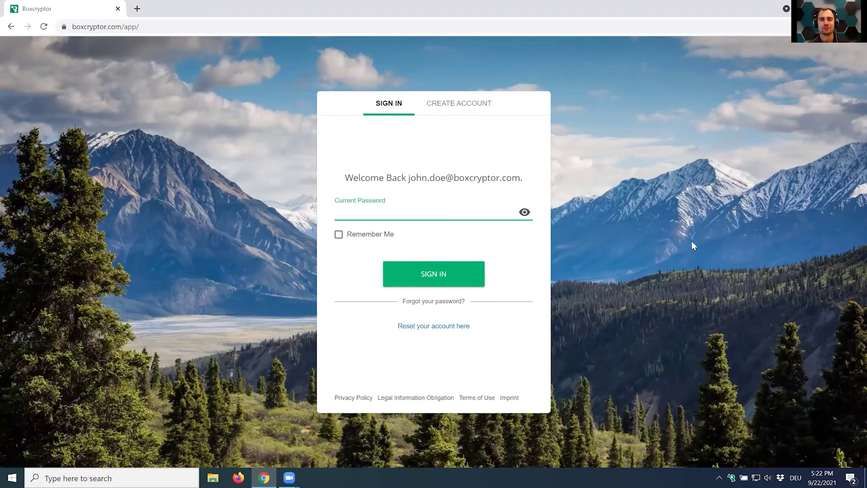
{"action": "type", "text": "a"}
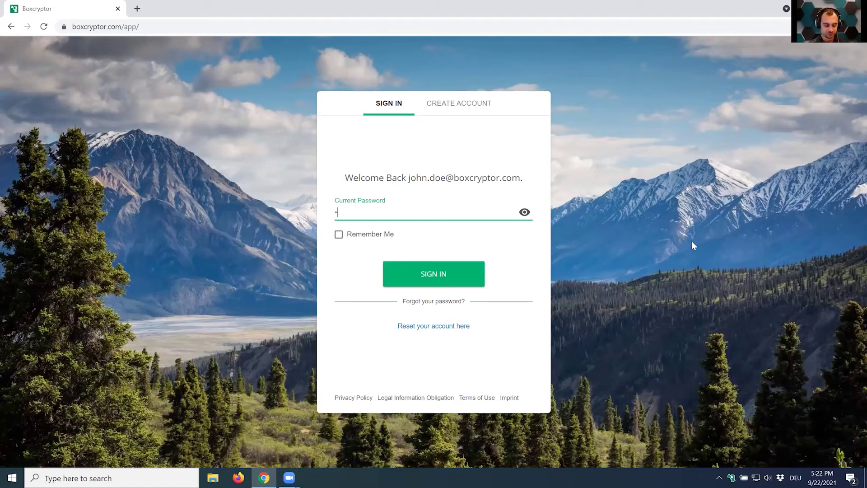
{"action": "type", "text": "aaaaa"}
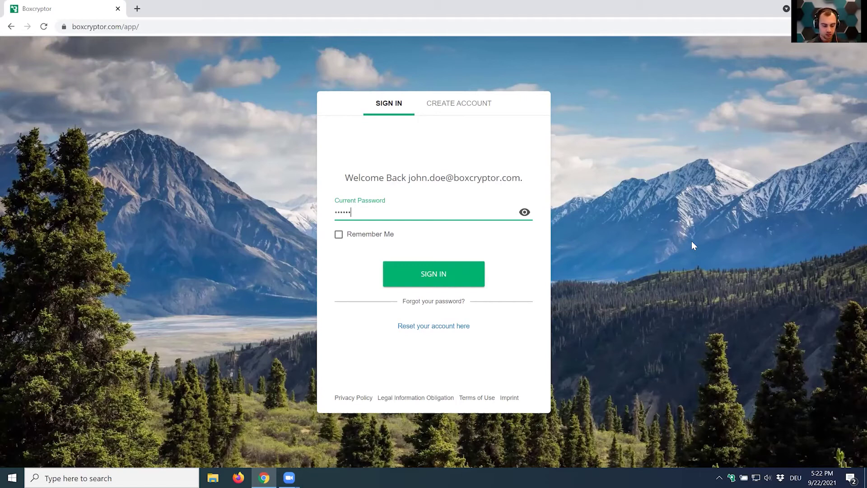
{"action": "key", "text": "Return"}
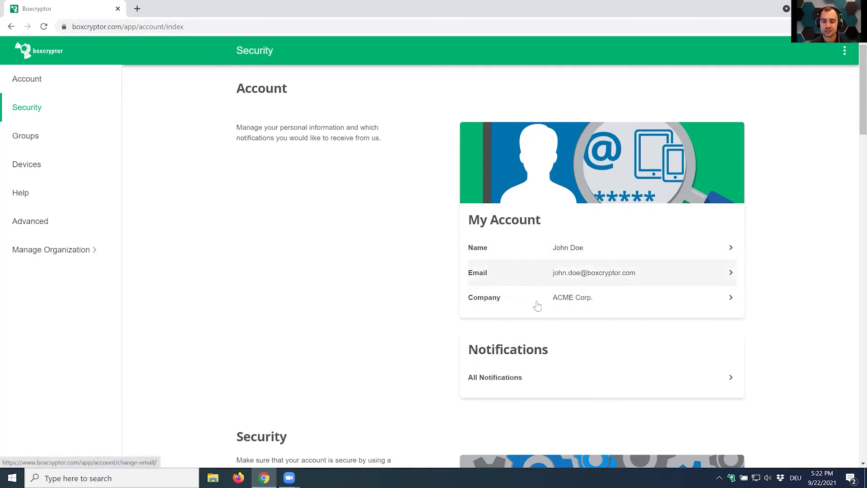
Look at the notification settings, then return to the account overview.
{"action": "scroll", "coordinate": [576, 296], "scroll_direction": "down", "scroll_amount": 2}
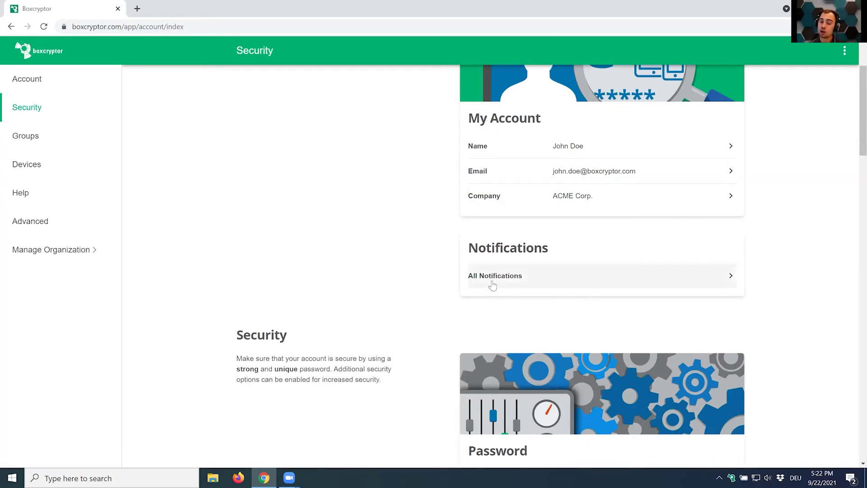
{"action": "left_click", "coordinate": [595, 282]}
{"action": "left_click", "coordinate": [232, 51]}
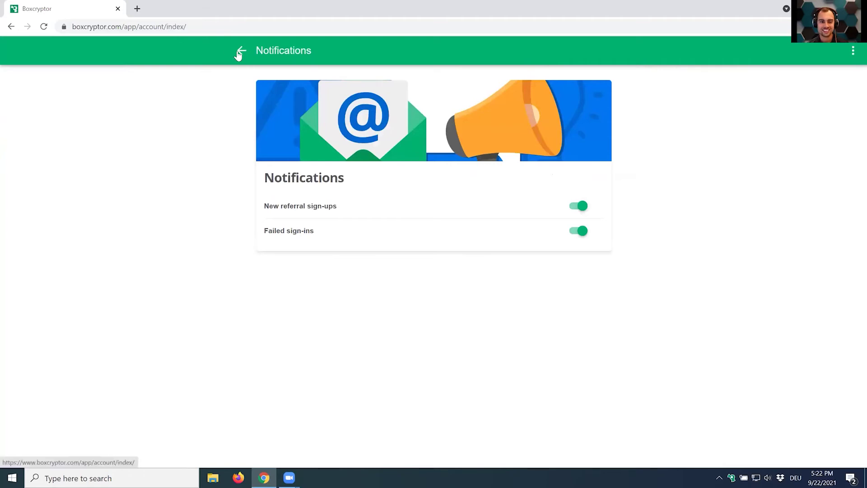
Open the password change page, highlight its zero-knowledge password notice, then return to Security.
{"action": "scroll", "coordinate": [397, 281], "scroll_direction": "down", "scroll_amount": 1}
{"action": "scroll", "coordinate": [398, 276], "scroll_direction": "down", "scroll_amount": 5}
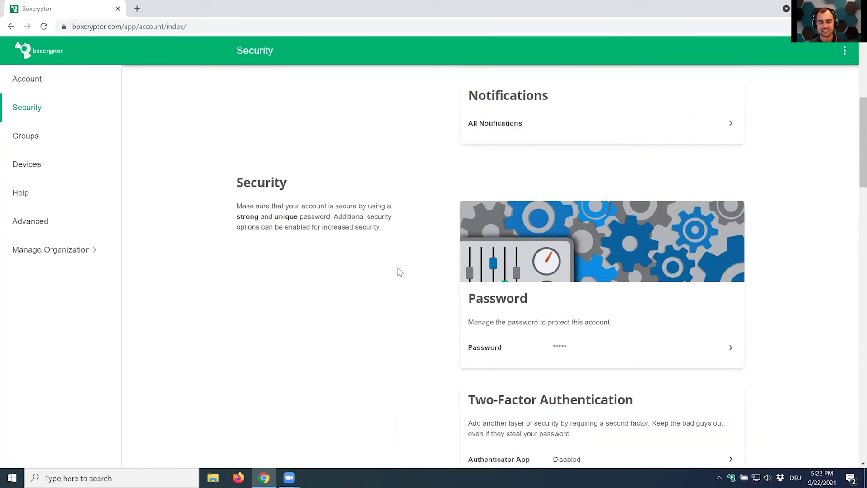
{"action": "scroll", "coordinate": [399, 271], "scroll_direction": "down", "scroll_amount": 1}
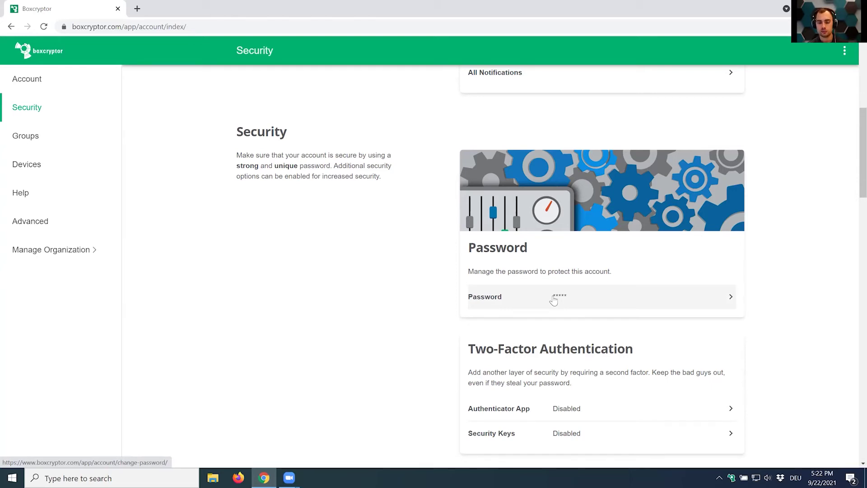
{"action": "left_click", "coordinate": [575, 297]}
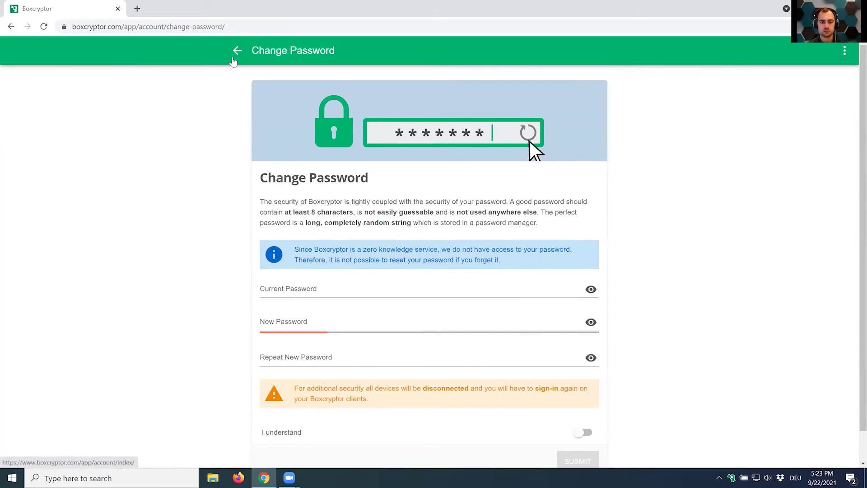
{"action": "left_click_drag", "start_coordinate": [293, 252], "coordinate": [508, 263]}
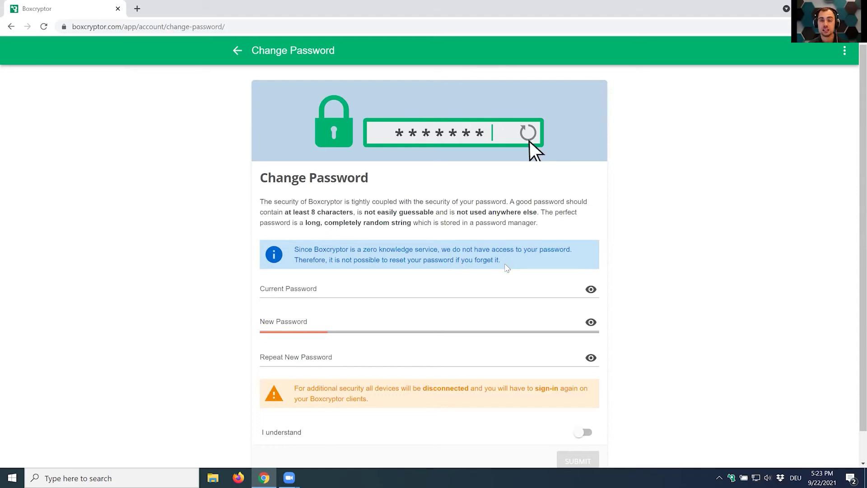
{"action": "left_click", "coordinate": [234, 59]}
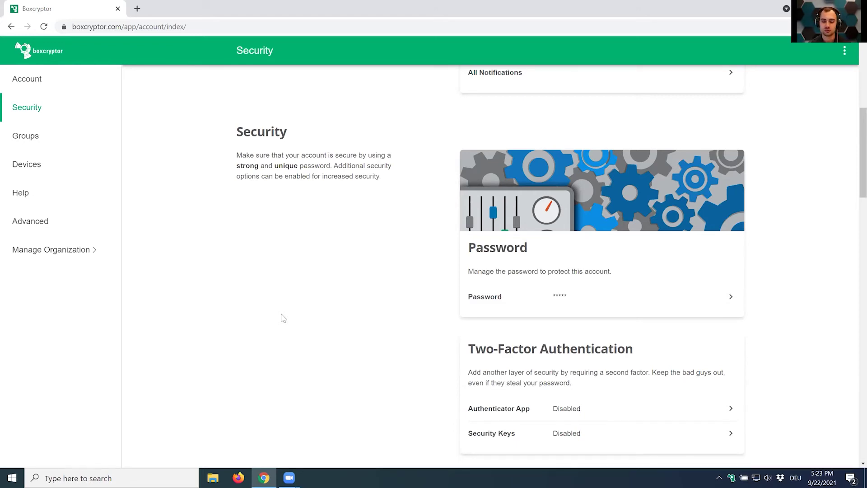
In the Groups section, open and dismiss the Extern_Test group's options menu twice.
{"action": "scroll", "coordinate": [500, 310], "scroll_direction": "down", "scroll_amount": 3}
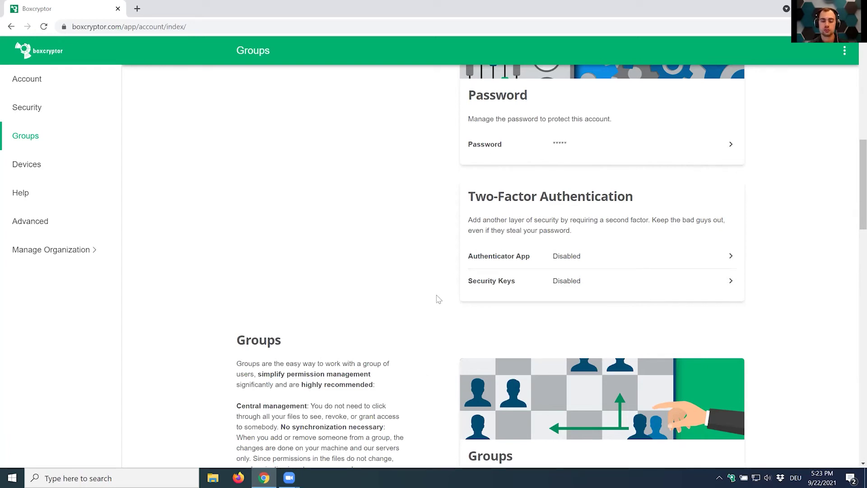
{"action": "scroll", "coordinate": [419, 389], "scroll_direction": "down", "scroll_amount": 3}
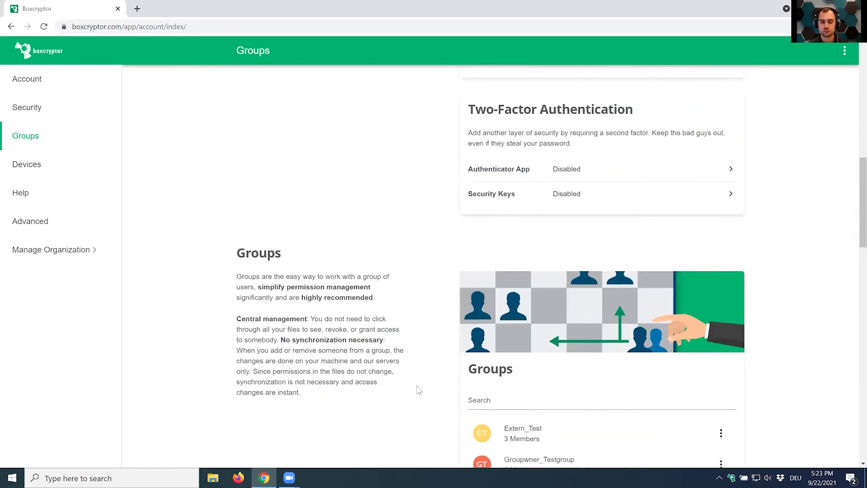
{"action": "scroll", "coordinate": [418, 389], "scroll_direction": "down", "scroll_amount": 2}
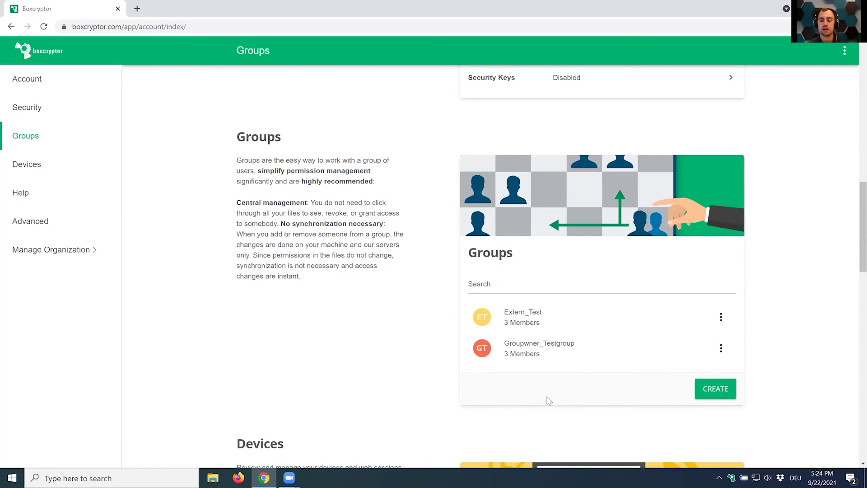
{"action": "left_click", "coordinate": [720, 318]}
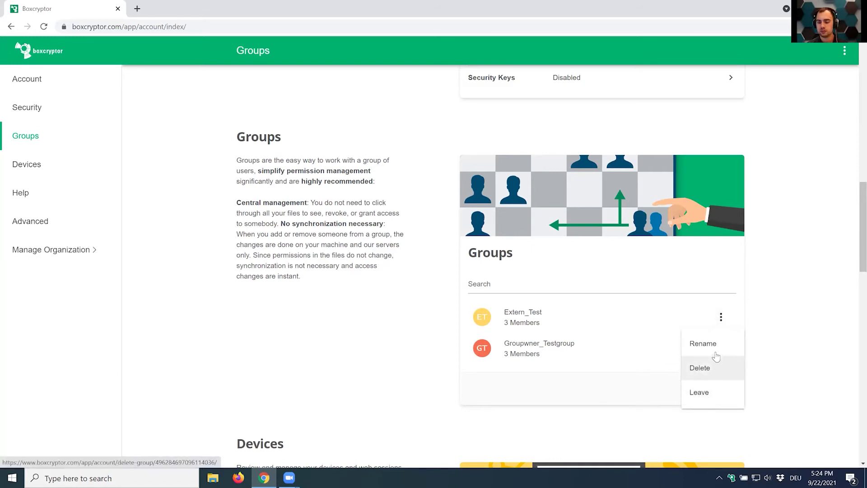
{"action": "left_click", "coordinate": [779, 319]}
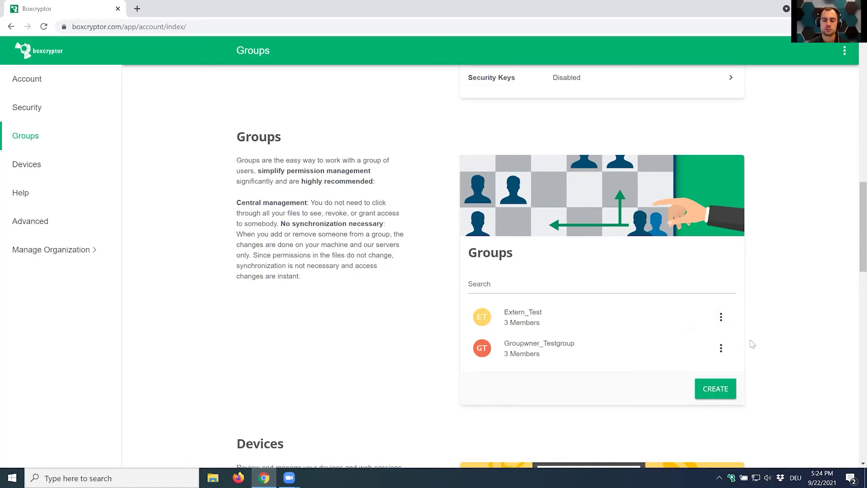
{"action": "left_click", "coordinate": [721, 318]}
{"action": "left_click", "coordinate": [788, 308]}
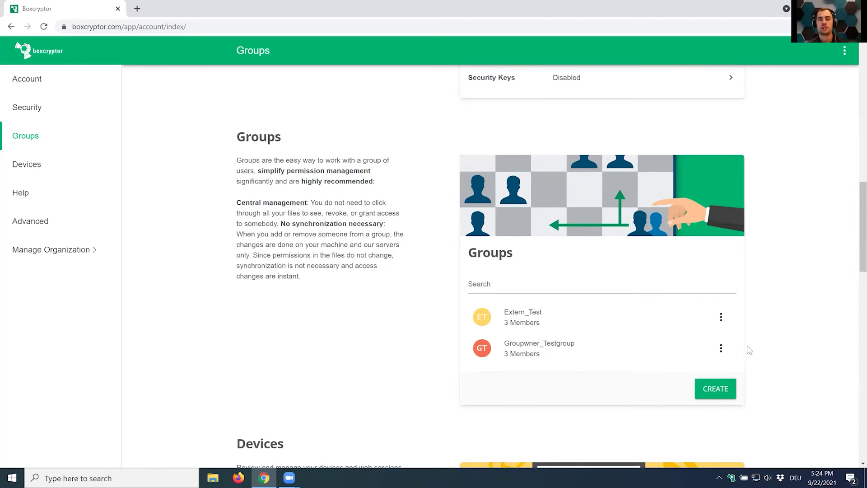
Scroll down to the Devices section listing the registered devices and web session.
{"action": "scroll", "coordinate": [732, 319], "scroll_direction": "down", "scroll_amount": 4}
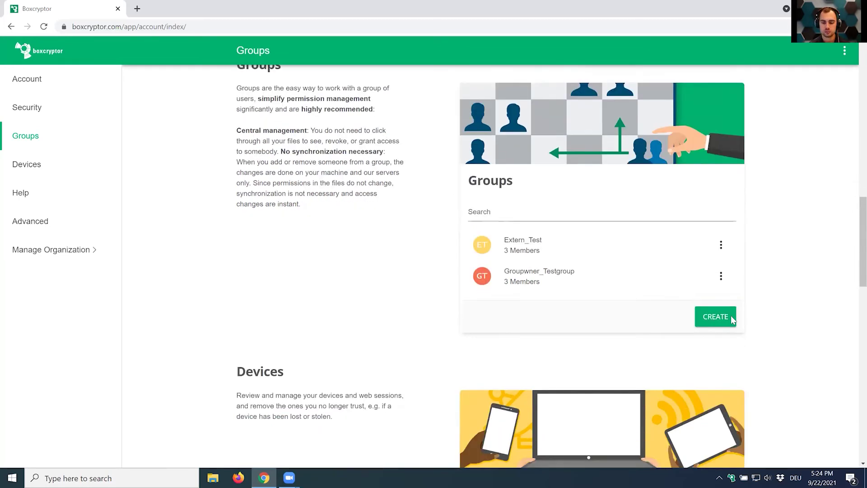
{"action": "scroll", "coordinate": [732, 320], "scroll_direction": "down", "scroll_amount": 3}
{"action": "scroll", "coordinate": [733, 320], "scroll_direction": "up", "scroll_amount": 1}
{"action": "scroll", "coordinate": [732, 320], "scroll_direction": "down", "scroll_amount": 1}
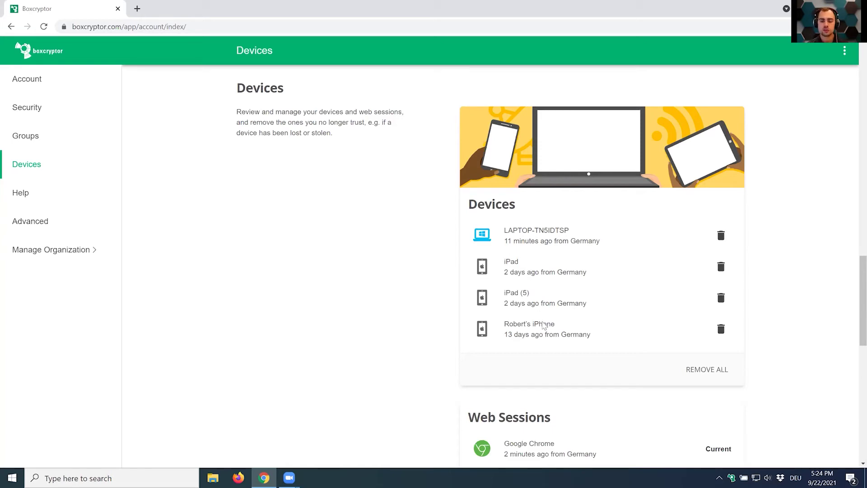
Delete the iPhone from registered devices and end the unknown web session from 26 minutes ago.
{"action": "left_click", "coordinate": [721, 329]}
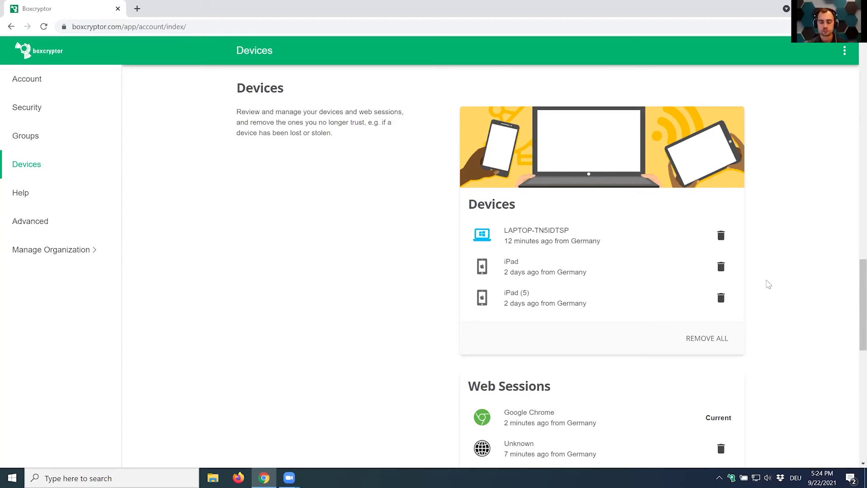
{"action": "scroll", "coordinate": [766, 285], "scroll_direction": "down", "scroll_amount": 3}
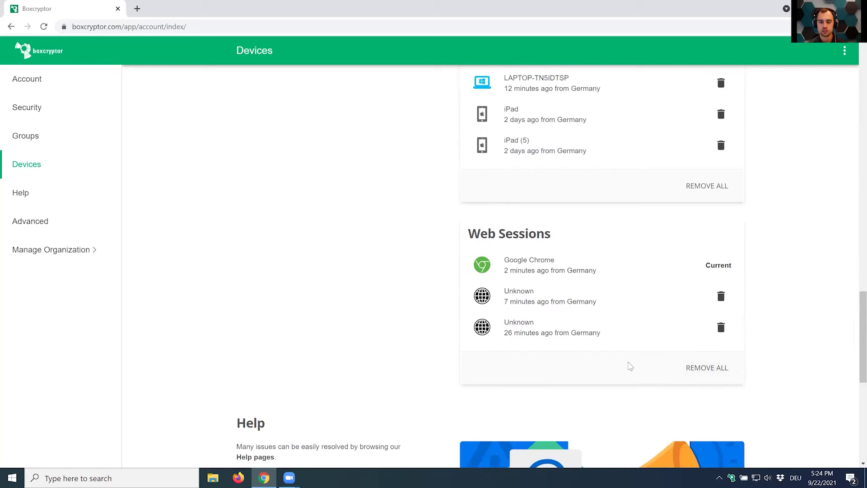
{"action": "scroll", "coordinate": [630, 362], "scroll_direction": "down", "scroll_amount": 2}
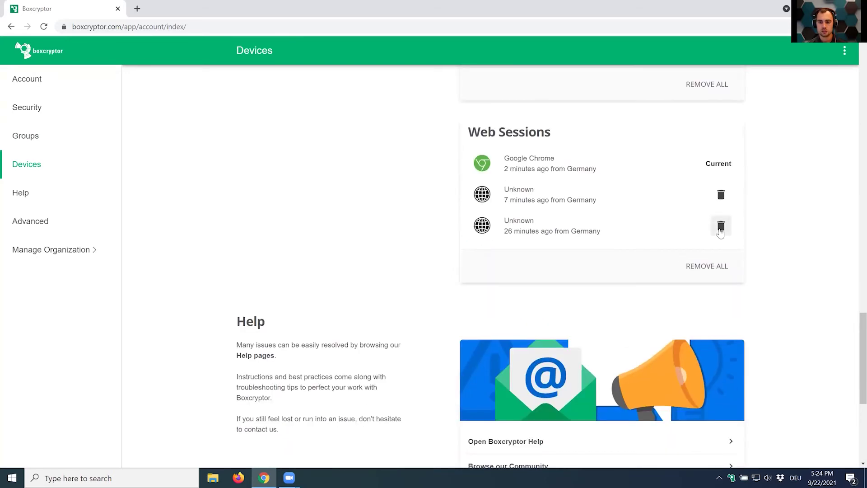
{"action": "left_click", "coordinate": [720, 227]}
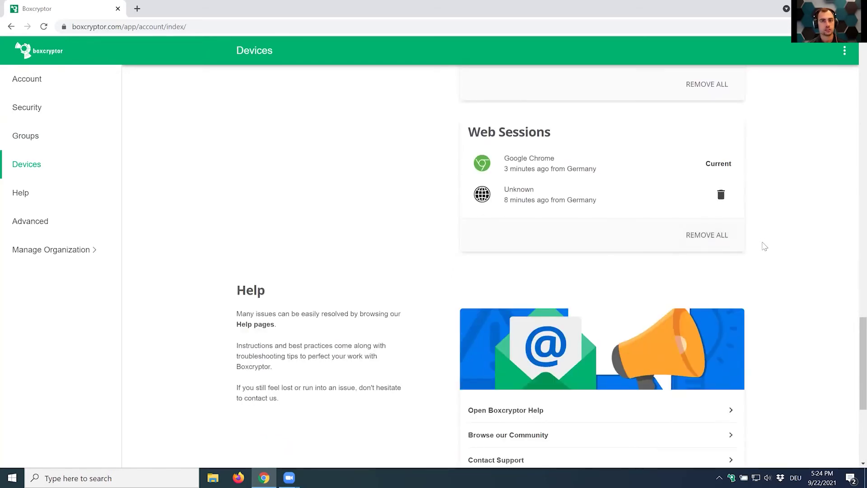
{"action": "scroll", "coordinate": [747, 354], "scroll_direction": "down", "scroll_amount": 3}
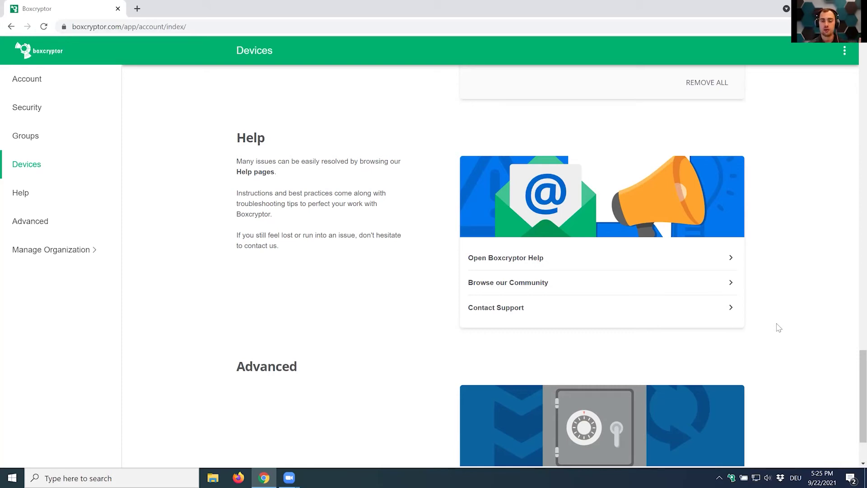
{"action": "left_click", "coordinate": [502, 259]}
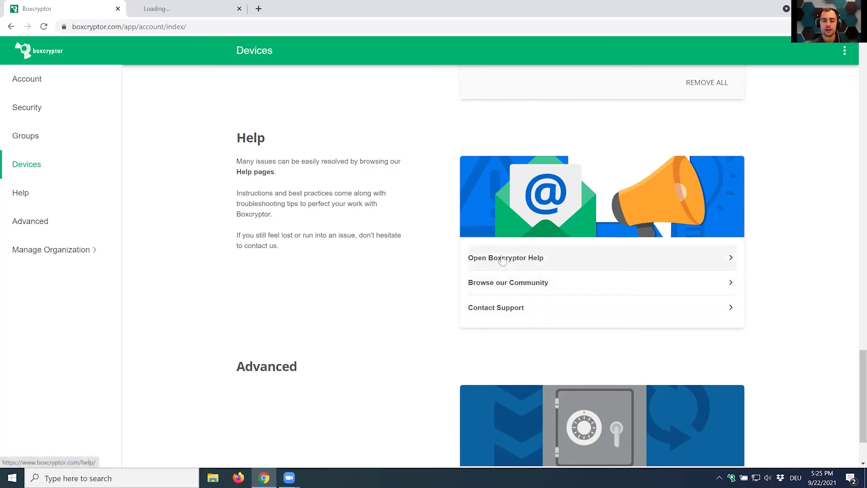
{"action": "left_click", "coordinate": [164, 7]}
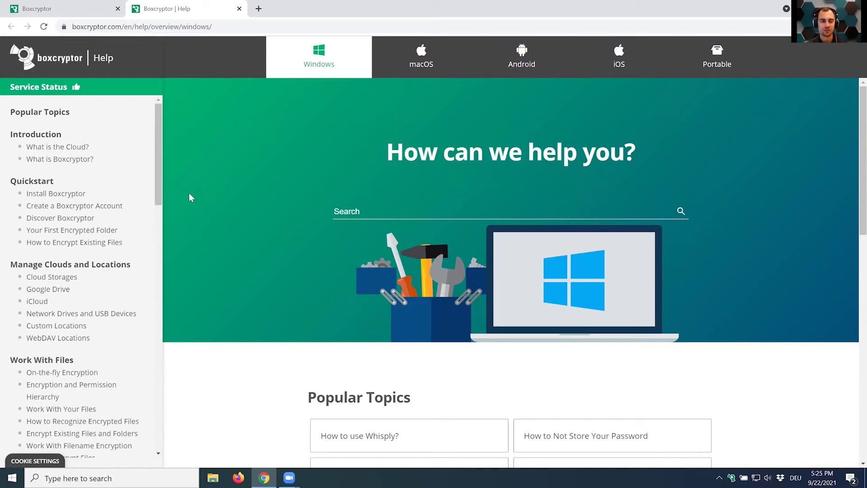
{"action": "left_click_drag", "start_coordinate": [159, 158], "coordinate": [166, 438]}
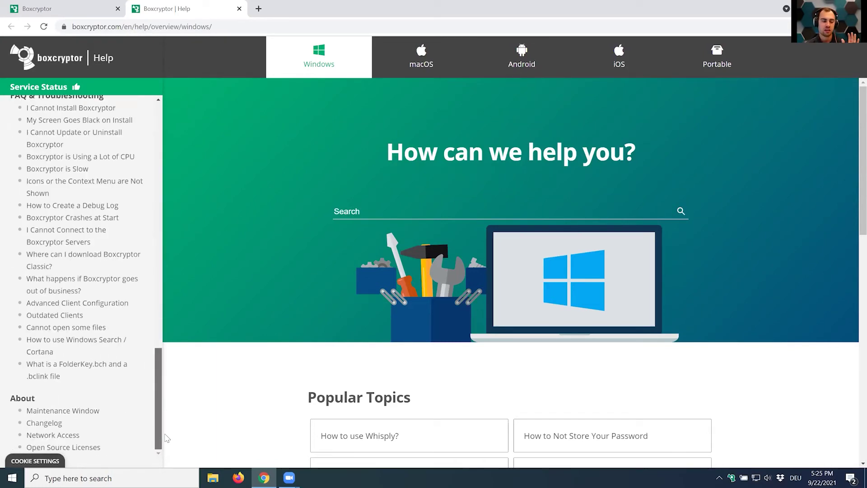
{"action": "scroll", "coordinate": [39, 223], "scroll_direction": "up", "scroll_amount": 2}
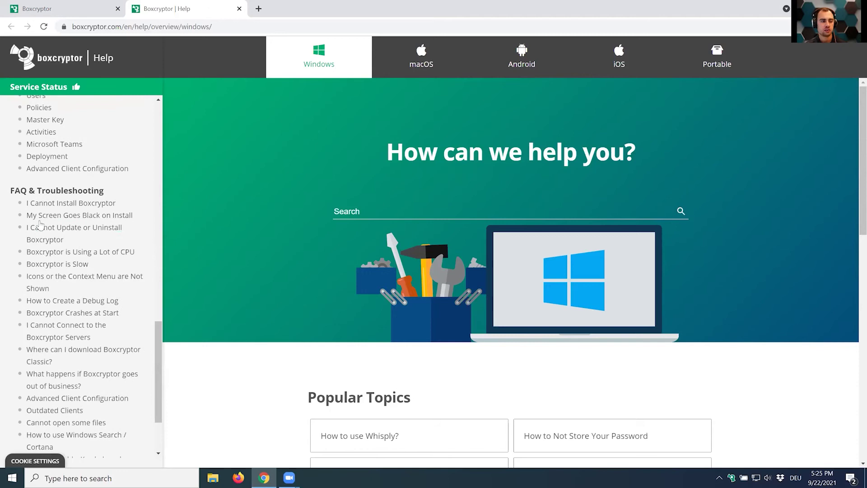
{"action": "scroll", "coordinate": [40, 224], "scroll_direction": "up", "scroll_amount": 2}
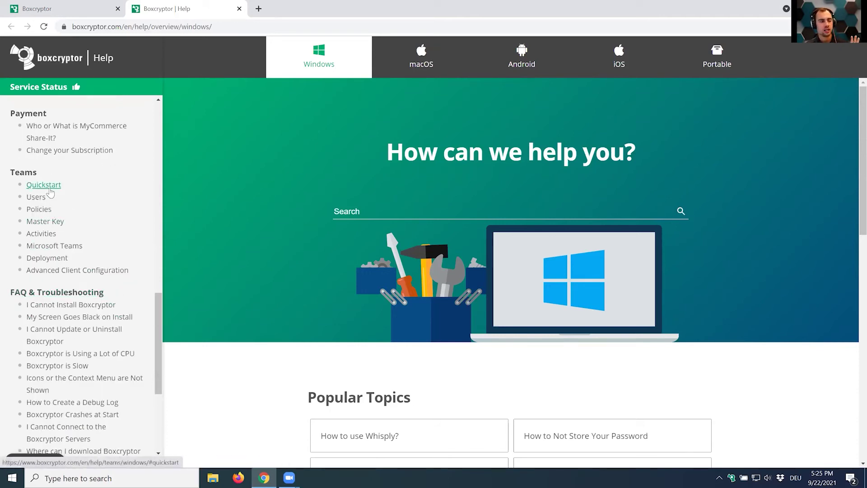
{"action": "scroll", "coordinate": [49, 194], "scroll_direction": "up", "scroll_amount": 3}
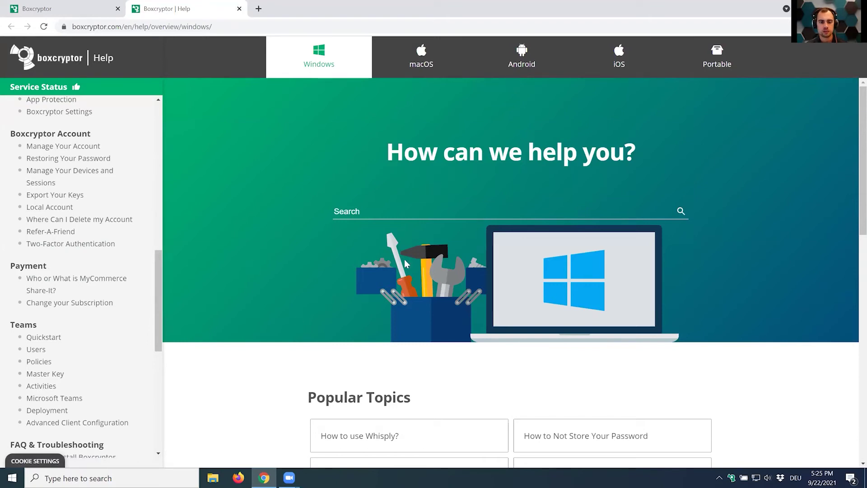
{"action": "left_click", "coordinate": [239, 9]}
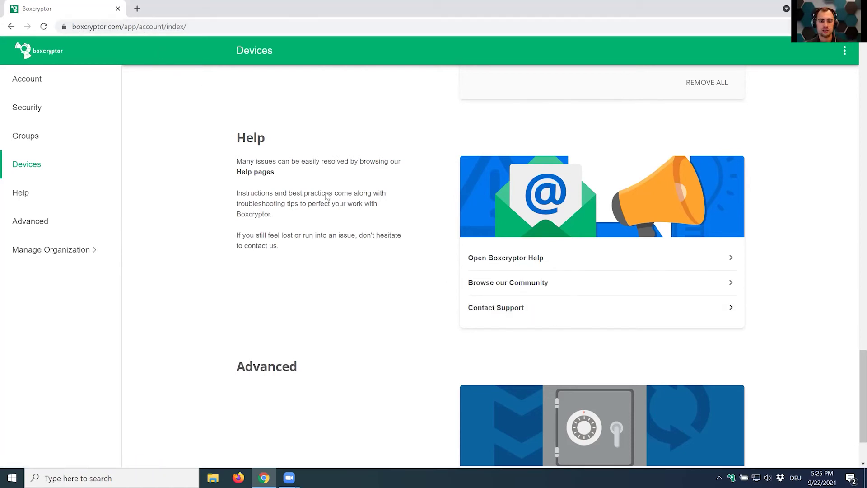
{"action": "left_click", "coordinate": [23, 194]}
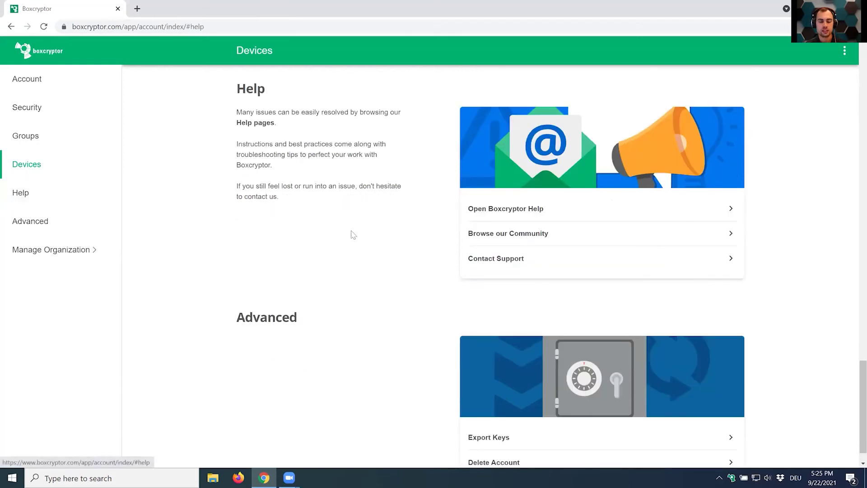
{"action": "left_click", "coordinate": [506, 258]}
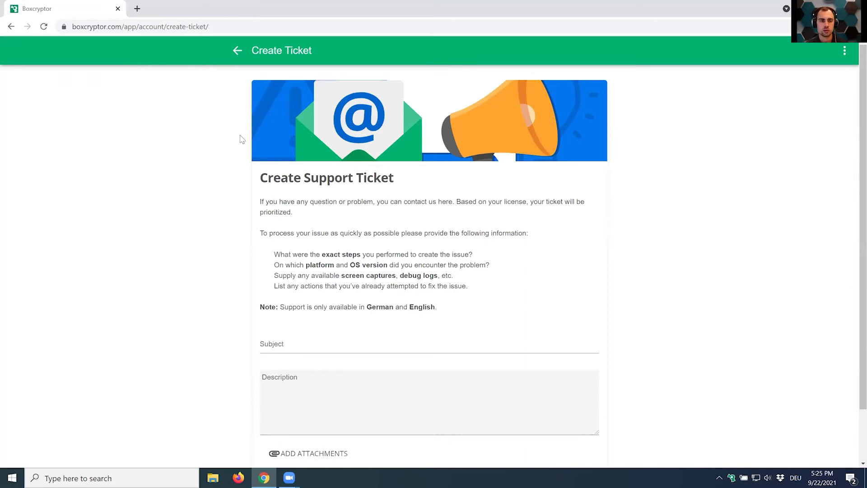
{"action": "left_click", "coordinate": [238, 52]}
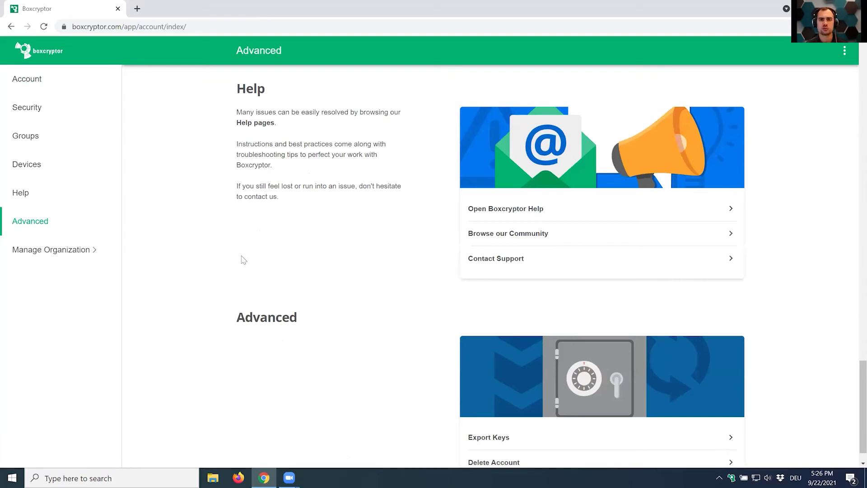
{"action": "scroll", "coordinate": [492, 226], "scroll_direction": "down", "scroll_amount": 1}
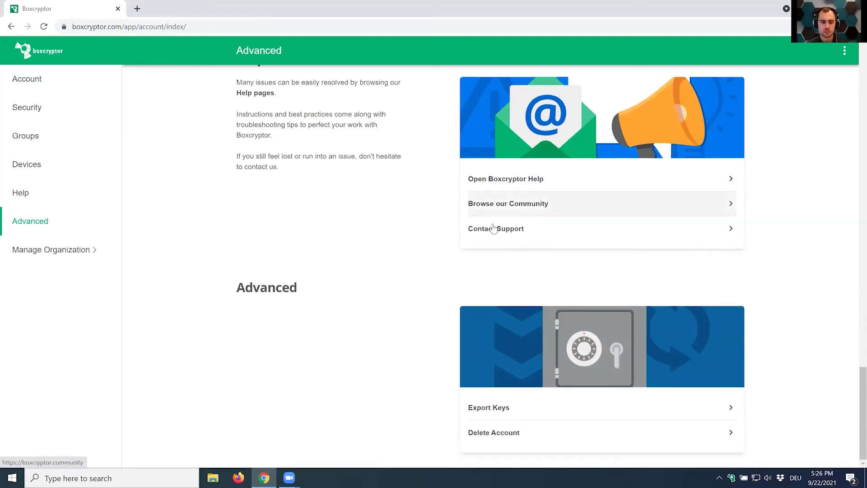
{"action": "left_click_drag", "start_coordinate": [229, 291], "coordinate": [315, 291]}
{"action": "left_click", "coordinate": [319, 293]}
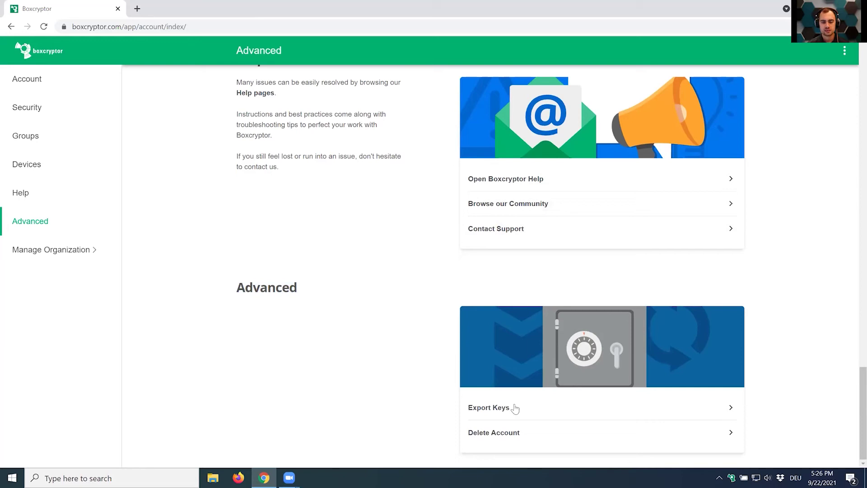
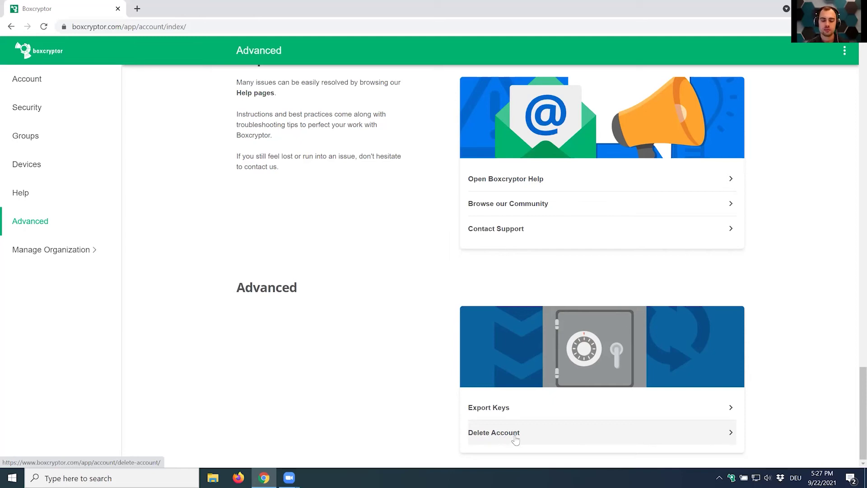
Preview the Delete Account page twice without deleting, then open the Manage Organization Security page.
{"action": "left_click", "coordinate": [514, 441]}
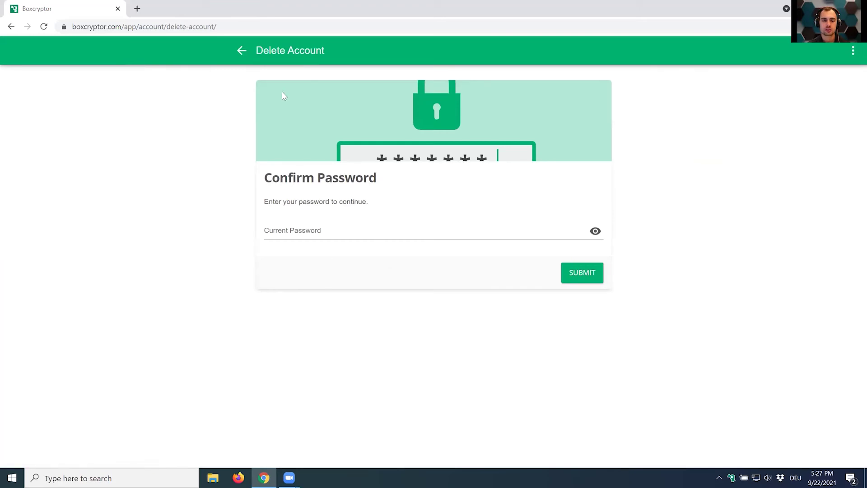
{"action": "left_click", "coordinate": [243, 56]}
{"action": "left_click", "coordinate": [493, 444]}
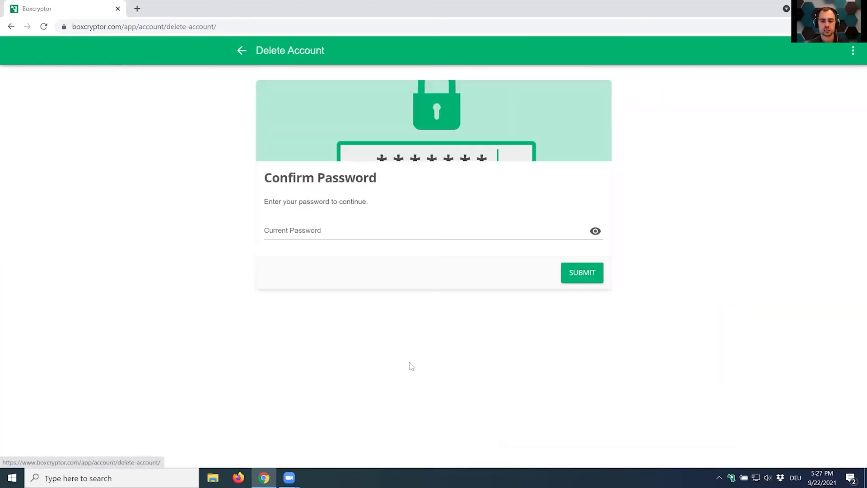
{"action": "left_click", "coordinate": [239, 50]}
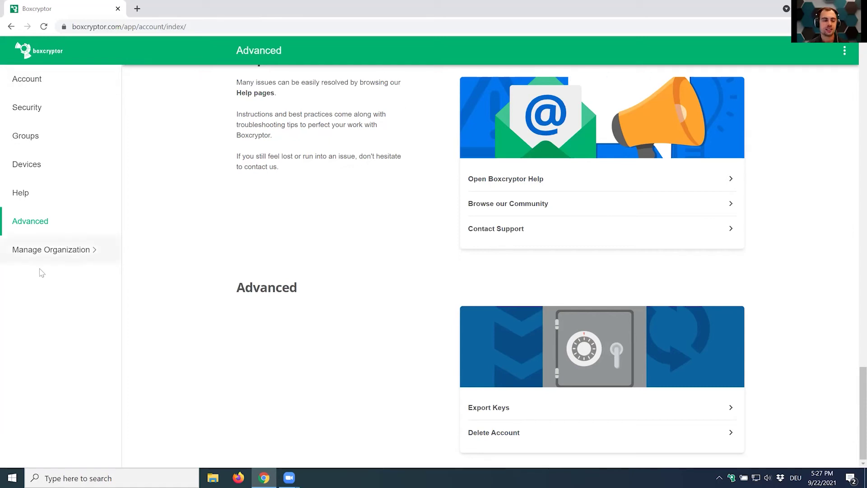
{"action": "left_click", "coordinate": [31, 252]}
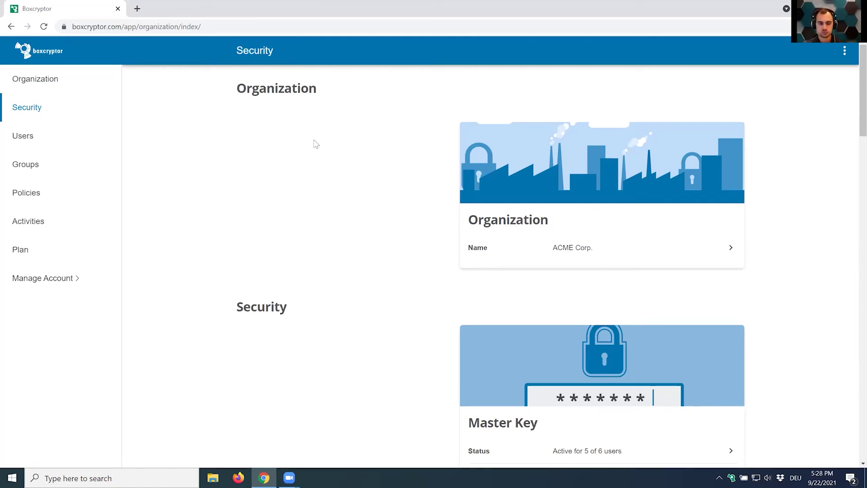
Open Master Key Status to see the one user whose Master Key isn't active.
{"action": "scroll", "coordinate": [299, 140], "scroll_direction": "down", "scroll_amount": 5}
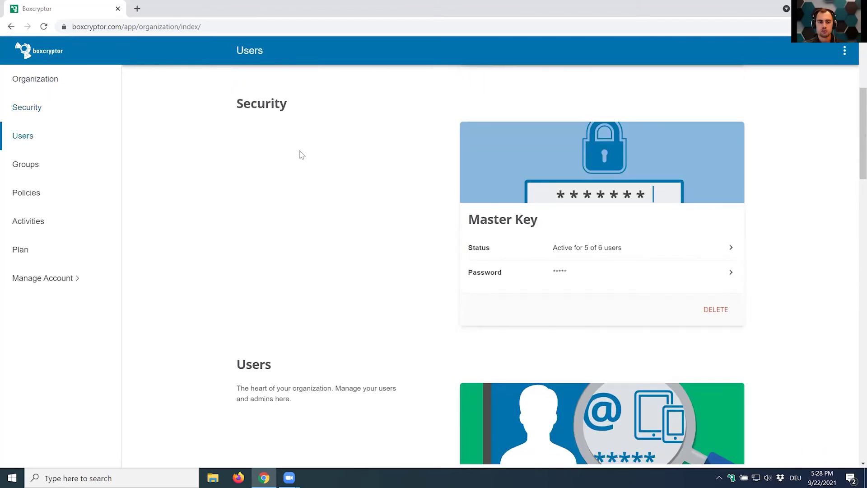
{"action": "scroll", "coordinate": [300, 157], "scroll_direction": "up", "scroll_amount": 1}
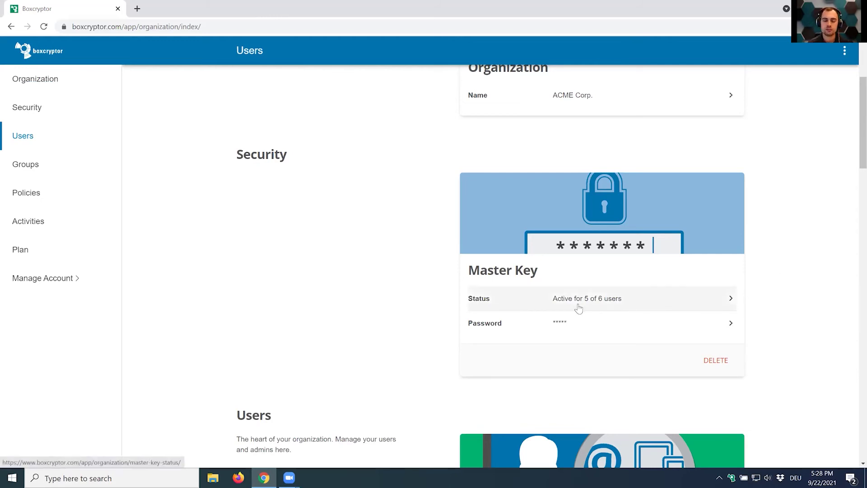
{"action": "left_click", "coordinate": [604, 307]}
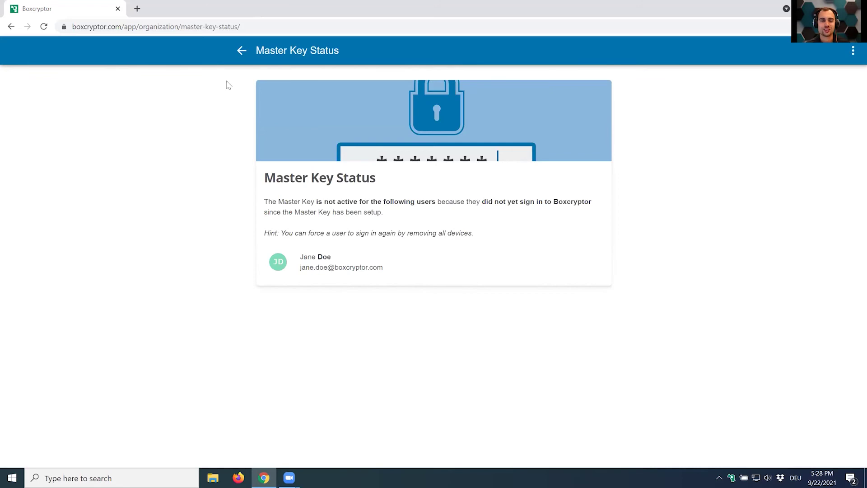
Return to the overview, reopen Master Key Status and highlight the hint about forcing users to sign in.
{"action": "left_click", "coordinate": [241, 51]}
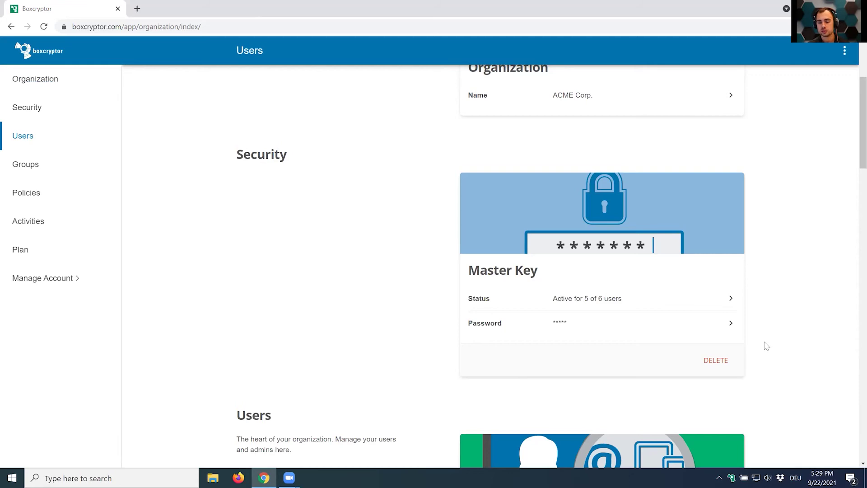
{"action": "left_click", "coordinate": [602, 311]}
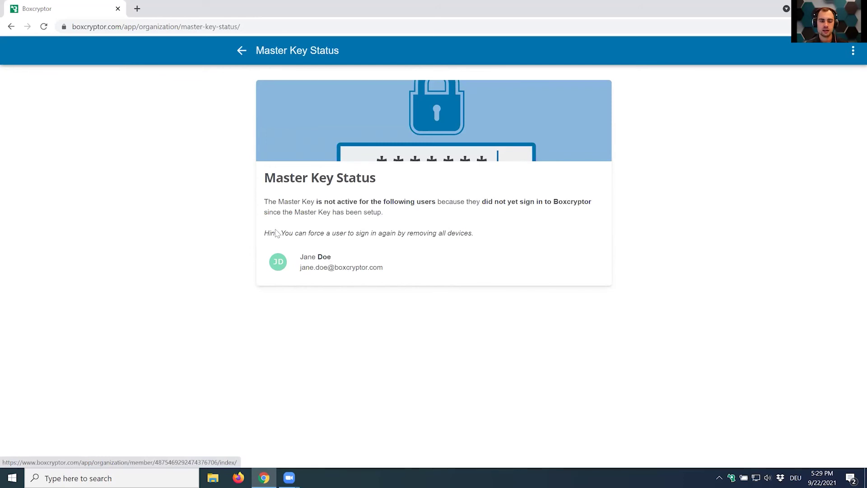
{"action": "left_click_drag", "start_coordinate": [266, 236], "coordinate": [482, 241]}
{"action": "left_click", "coordinate": [328, 114]}
Go back to the organization overview and scroll down to the Users card showing 6 of 100 users.
{"action": "left_click", "coordinate": [242, 59]}
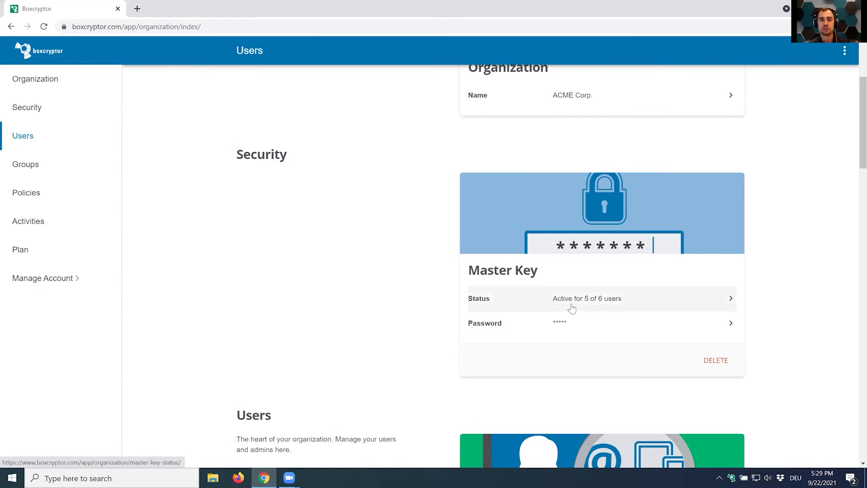
{"action": "scroll", "coordinate": [538, 316], "scroll_direction": "down", "scroll_amount": 1}
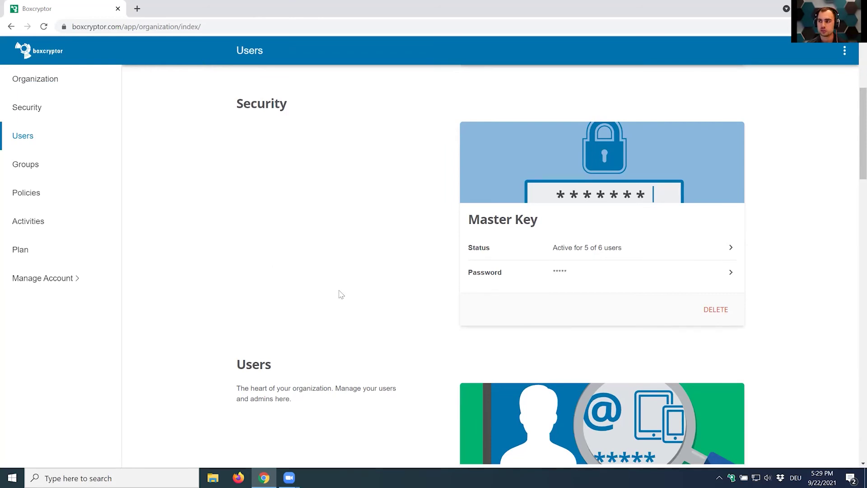
{"action": "scroll", "coordinate": [339, 294], "scroll_direction": "down", "scroll_amount": 5}
{"action": "scroll", "coordinate": [342, 300], "scroll_direction": "down", "scroll_amount": 1}
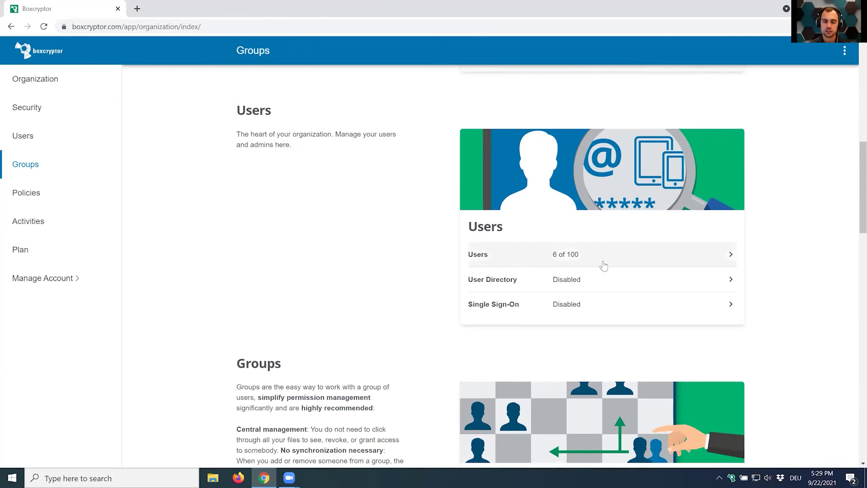
{"action": "left_click", "coordinate": [586, 261]}
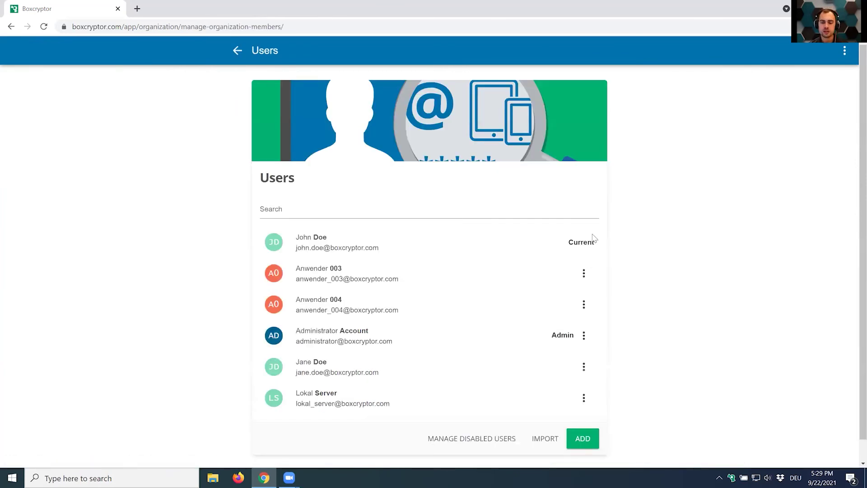
{"action": "scroll", "coordinate": [580, 196], "scroll_direction": "down", "scroll_amount": 1}
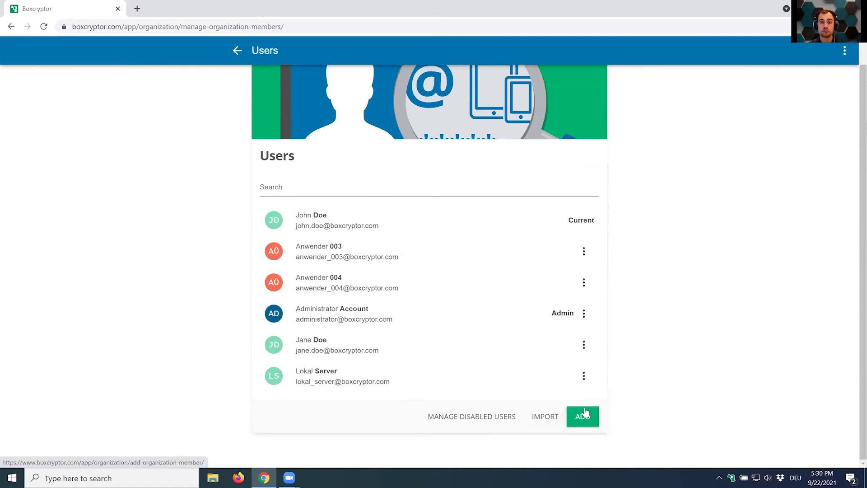
{"action": "left_click", "coordinate": [585, 412]}
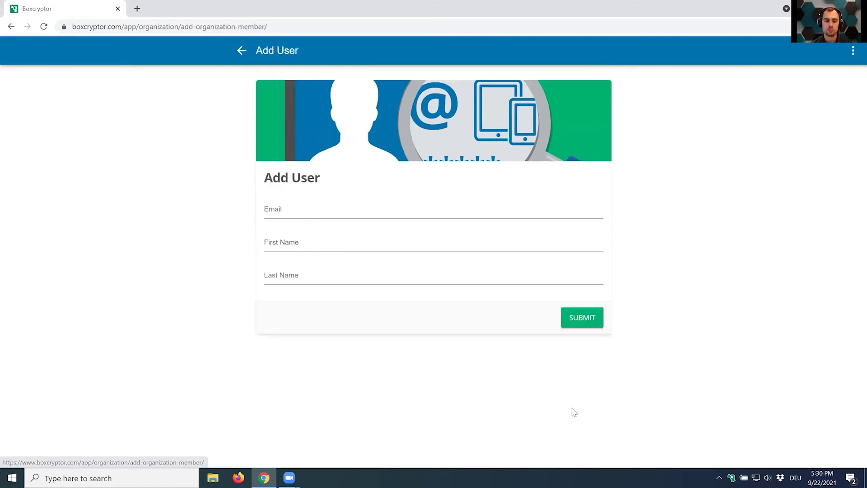
{"action": "left_click", "coordinate": [248, 50]}
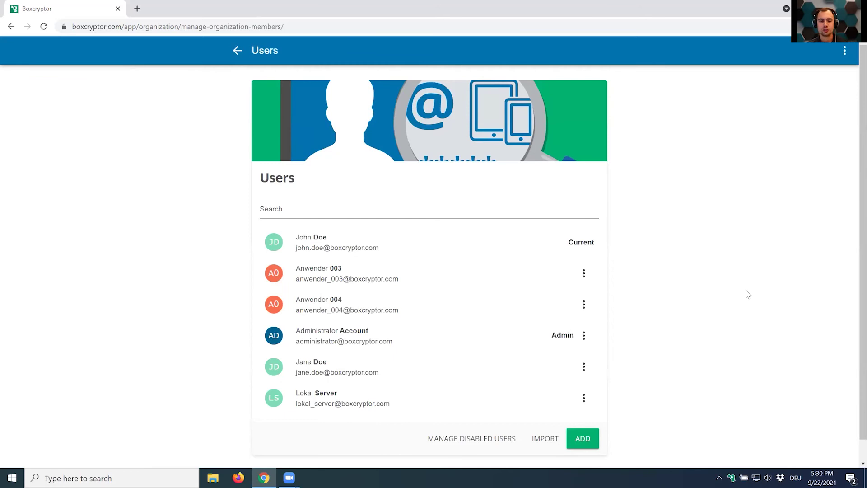
{"action": "left_click", "coordinate": [235, 46]}
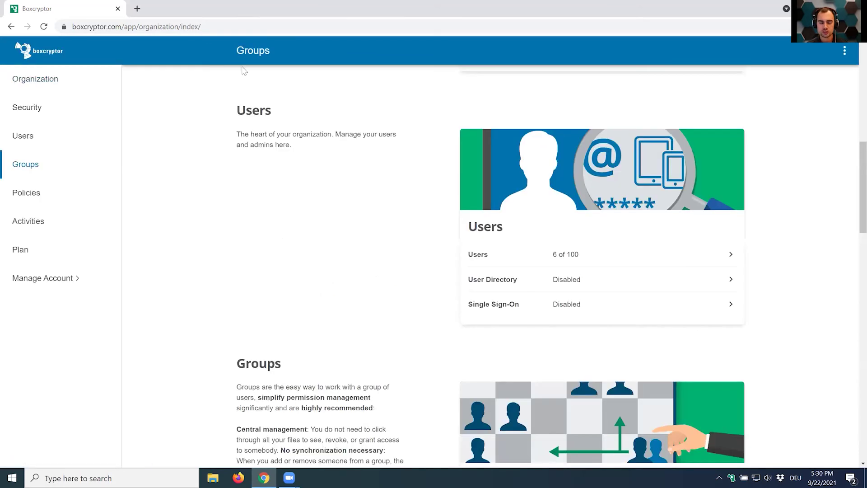
Look at the User Directory integration page, then return to the organization overview.
{"action": "left_click", "coordinate": [579, 290]}
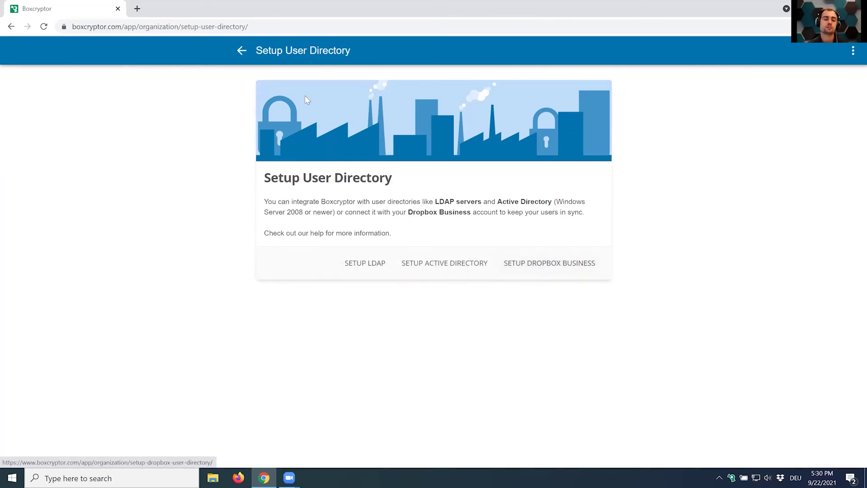
{"action": "left_click", "coordinate": [241, 50]}
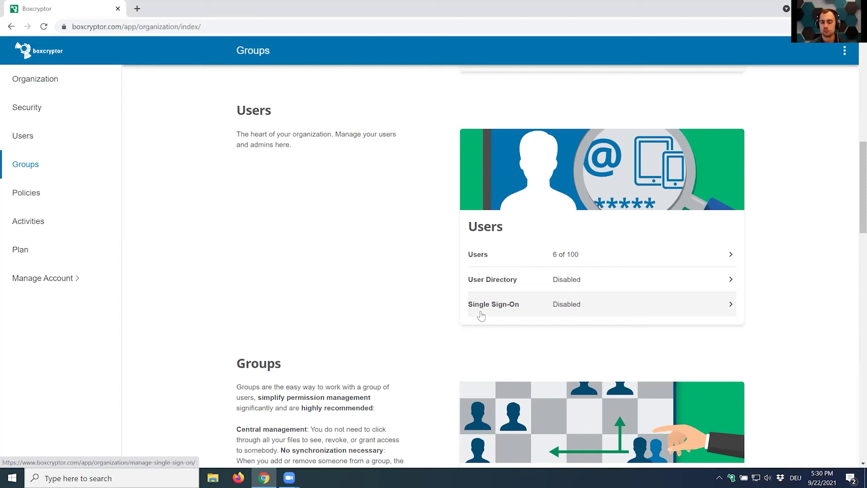
In the Users list, inspect an active and a disabled user's action menus without changing anything.
{"action": "left_click", "coordinate": [506, 253]}
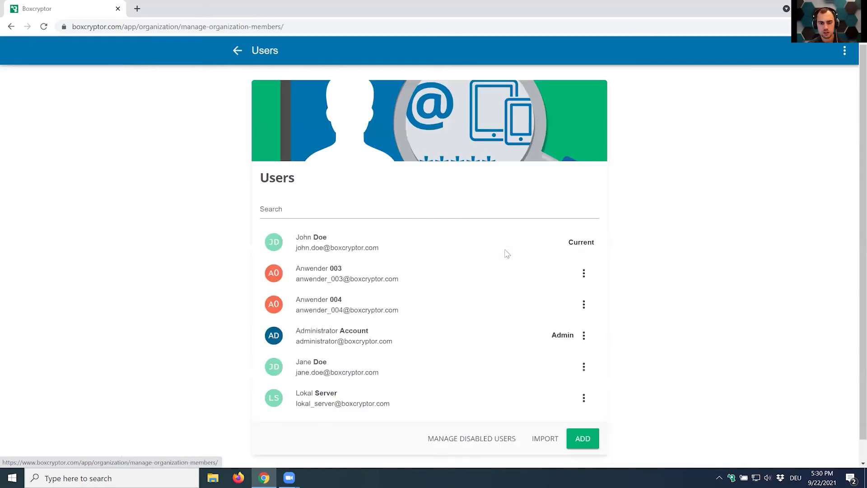
{"action": "left_click", "coordinate": [584, 272]}
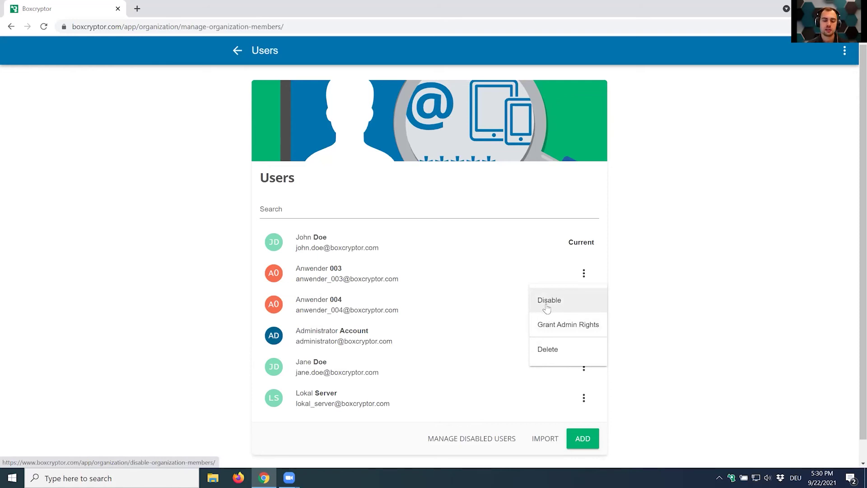
{"action": "left_click", "coordinate": [703, 300]}
{"action": "left_click", "coordinate": [515, 433]}
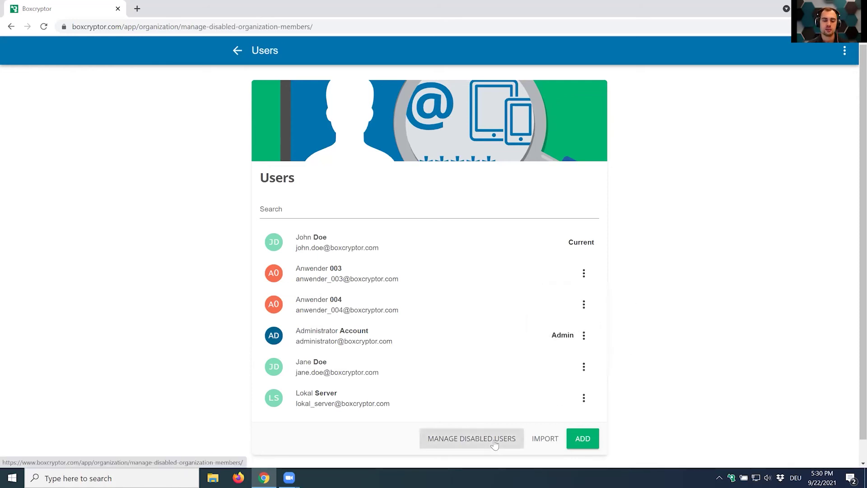
{"action": "left_click", "coordinate": [582, 273]}
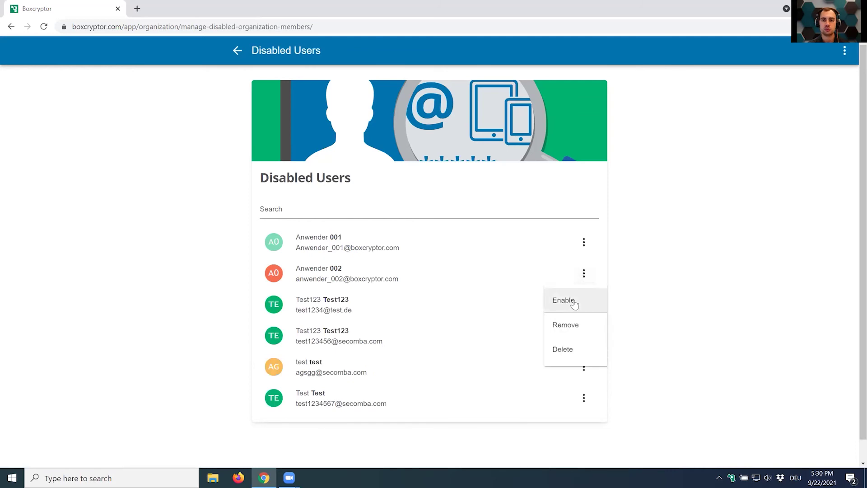
{"action": "left_click", "coordinate": [700, 246]}
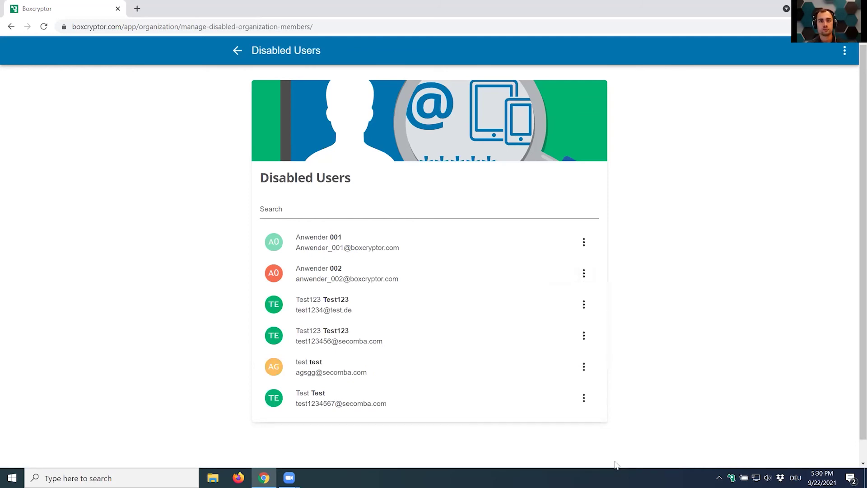
Back on the Users list, open and close the second user's actions, then return to the overview.
{"action": "left_click", "coordinate": [241, 63]}
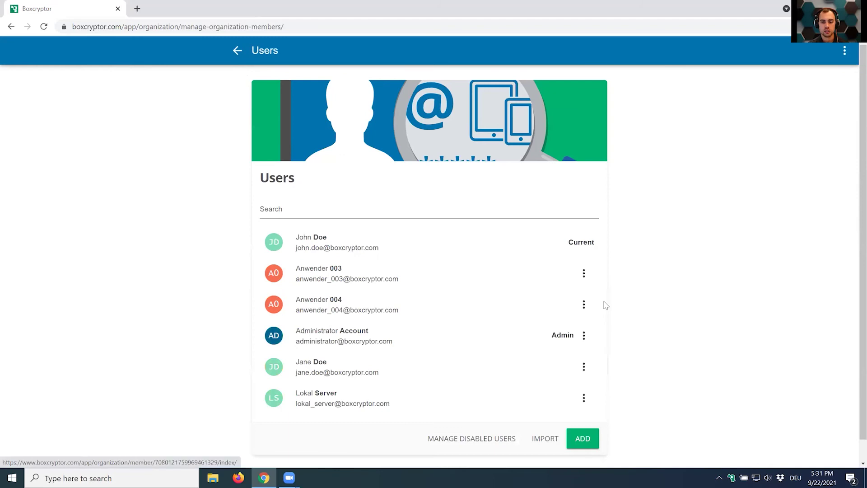
{"action": "left_click", "coordinate": [583, 272]}
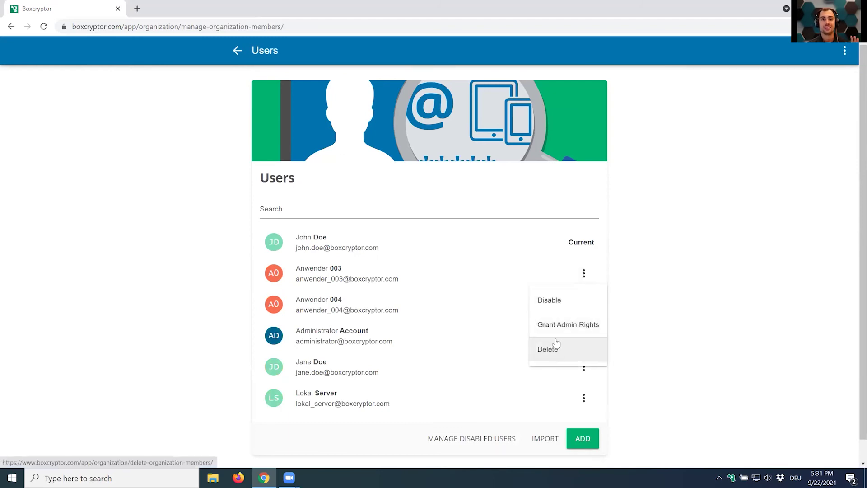
{"action": "left_click", "coordinate": [222, 220]}
{"action": "left_click", "coordinate": [238, 51]}
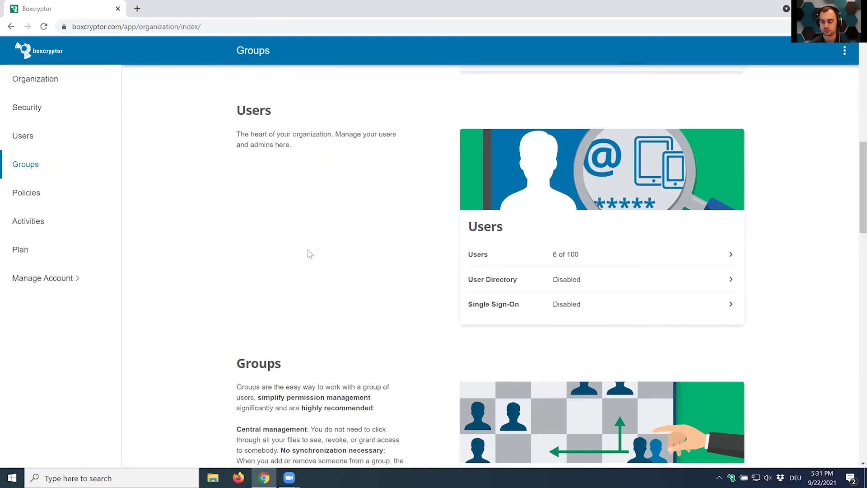
{"action": "scroll", "coordinate": [307, 271], "scroll_direction": "down", "scroll_amount": 7}
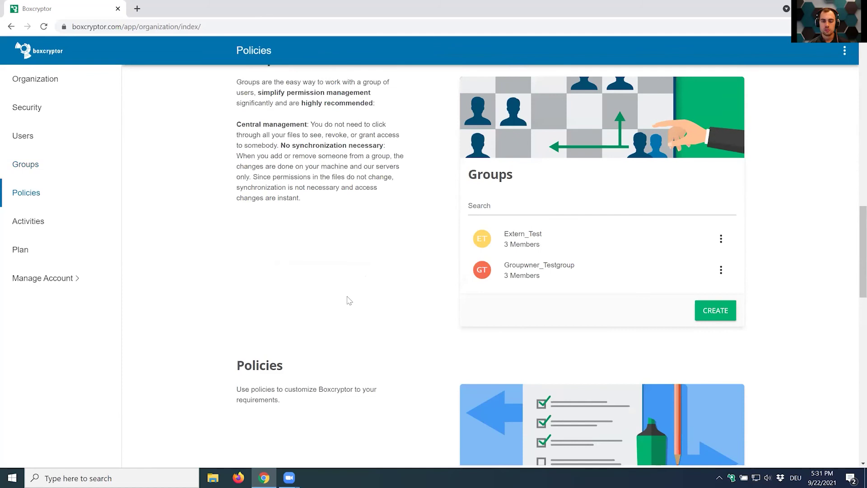
{"action": "scroll", "coordinate": [535, 308], "scroll_direction": "up", "scroll_amount": 1}
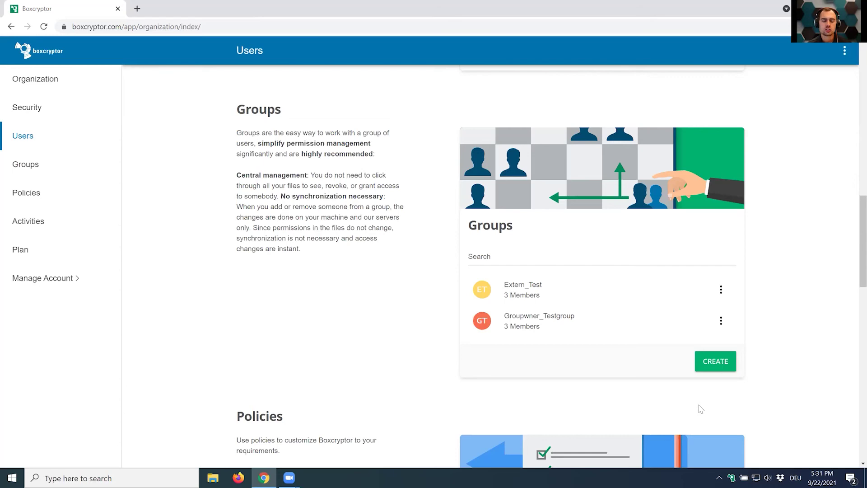
Open Dropbox on the Boxcryptor X: drive and view 01_Management's permissions via Boxcryptor > Manage permissions.
{"action": "left_click", "coordinate": [728, 475]}
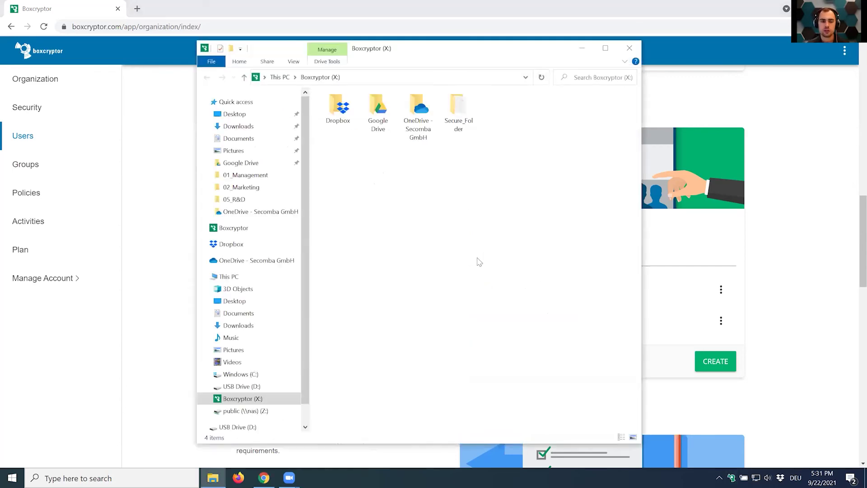
{"action": "double_click", "coordinate": [339, 111]}
{"action": "left_click", "coordinate": [341, 114]}
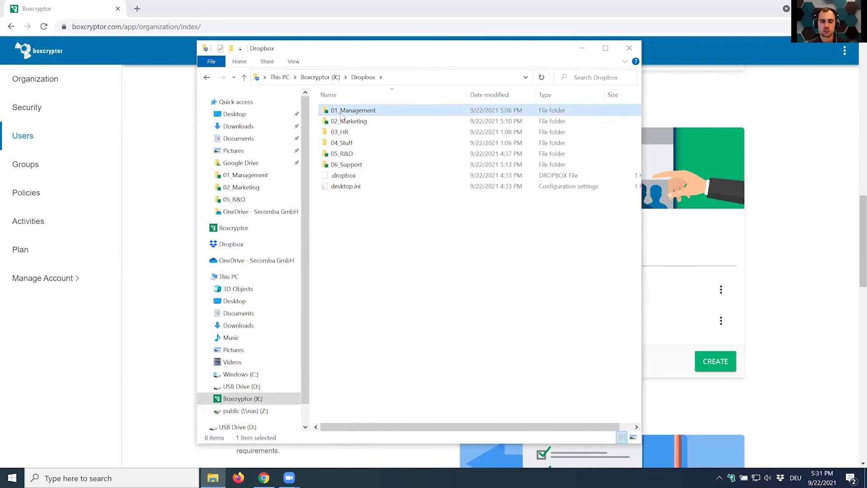
{"action": "right_click", "coordinate": [340, 113]}
{"action": "mouse_move", "coordinate": [375, 219]}
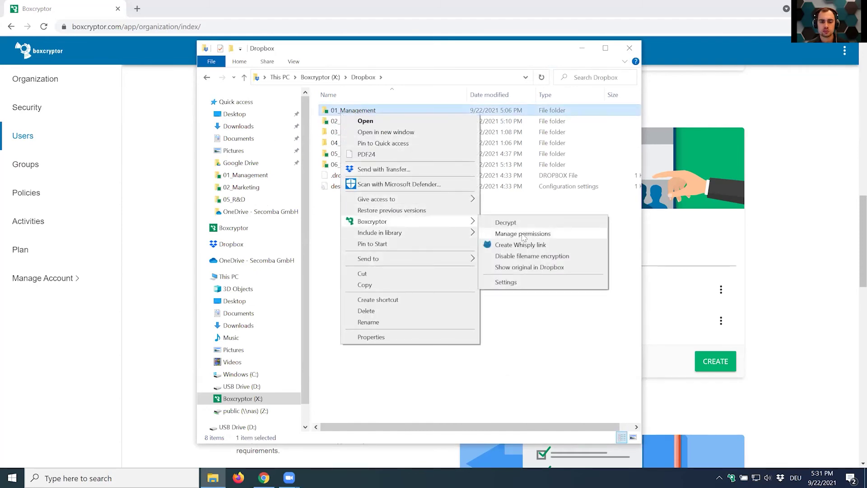
{"action": "left_click", "coordinate": [508, 232]}
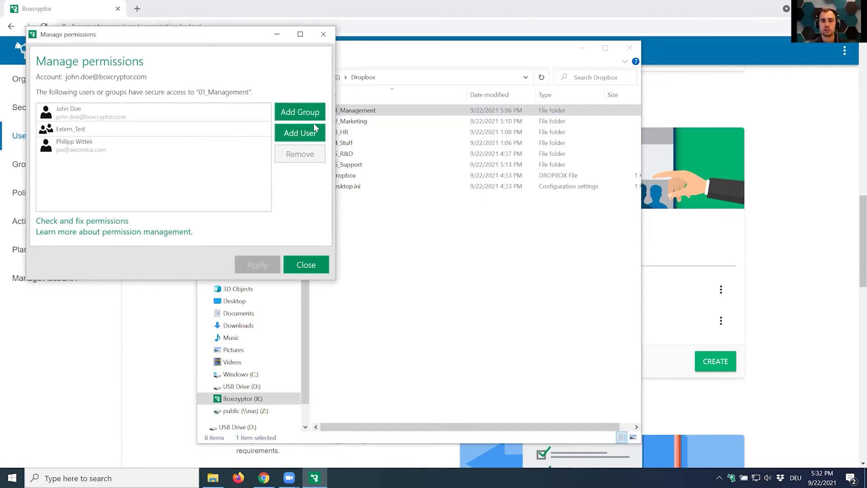
Close the permissions window and scroll the organization page down to the Policies section.
{"action": "left_click", "coordinate": [323, 34]}
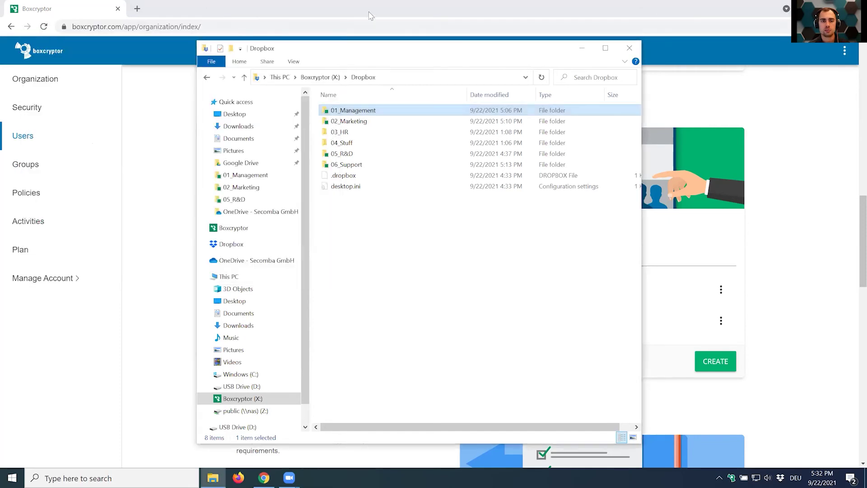
{"action": "scroll", "coordinate": [346, 291], "scroll_direction": "down", "scroll_amount": 5}
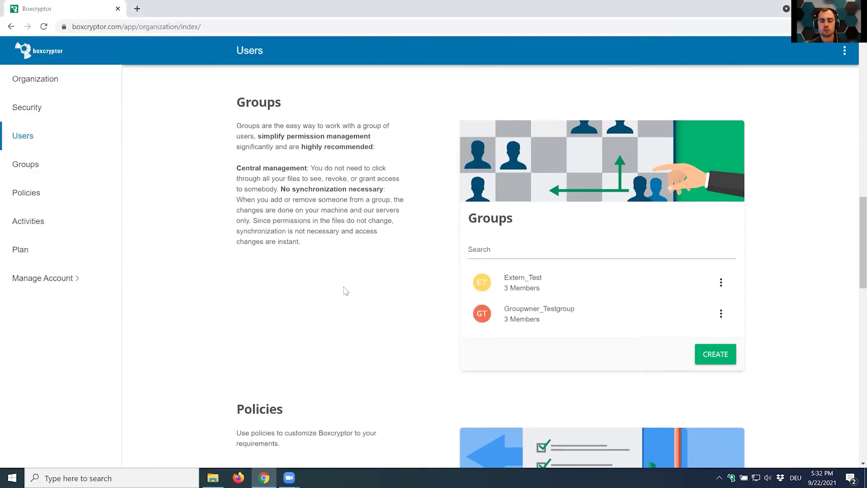
{"action": "scroll", "coordinate": [345, 290], "scroll_direction": "down", "scroll_amount": 2}
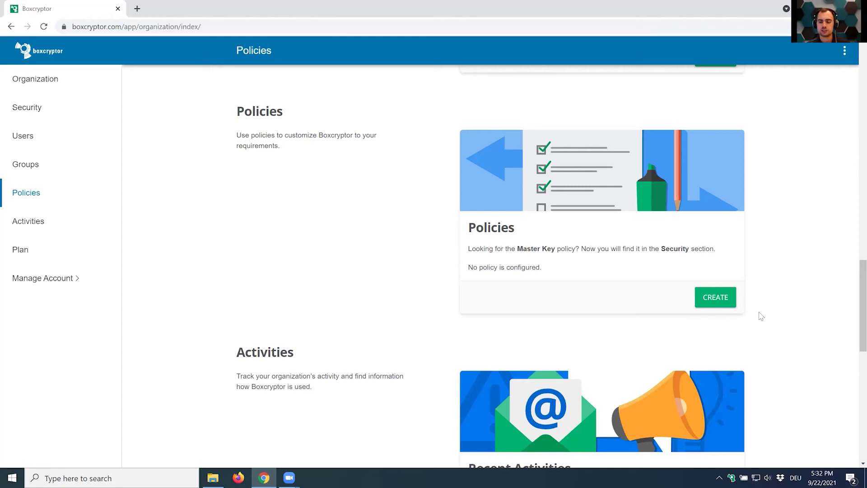
Start a new policy and select Auditing Retention Period from the policy list.
{"action": "left_click", "coordinate": [730, 303]}
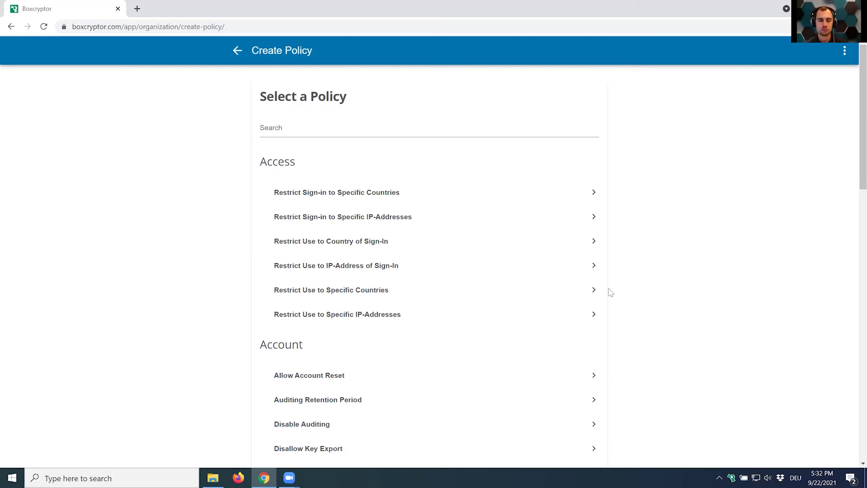
{"action": "scroll", "coordinate": [673, 296], "scroll_direction": "down", "scroll_amount": 1}
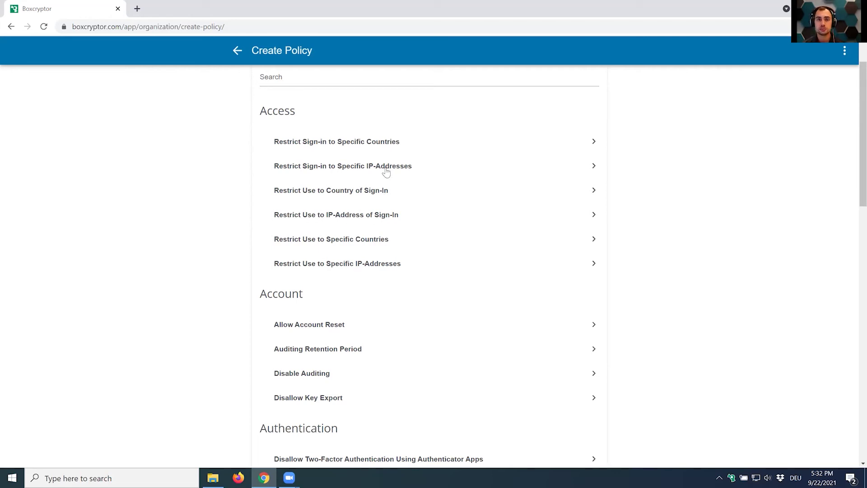
{"action": "scroll", "coordinate": [377, 179], "scroll_direction": "down", "scroll_amount": 3}
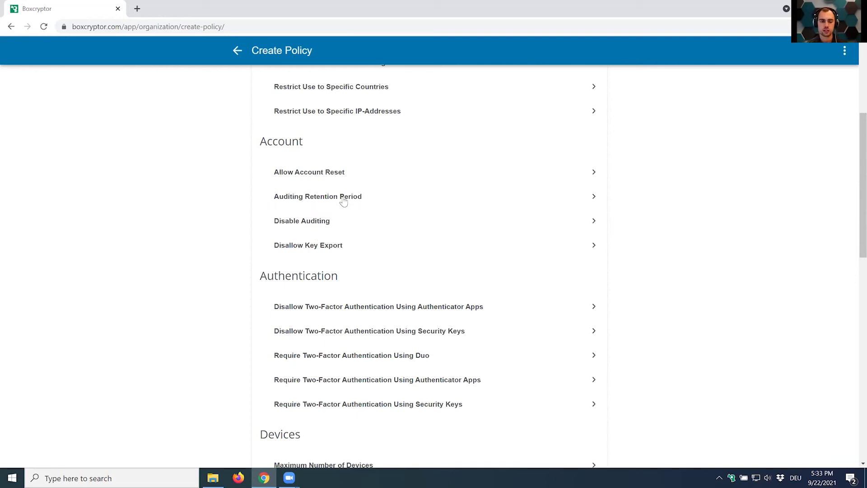
{"action": "left_click", "coordinate": [343, 202]}
Set the auditing retention period to 3 months and continue.
{"action": "left_click", "coordinate": [314, 242]}
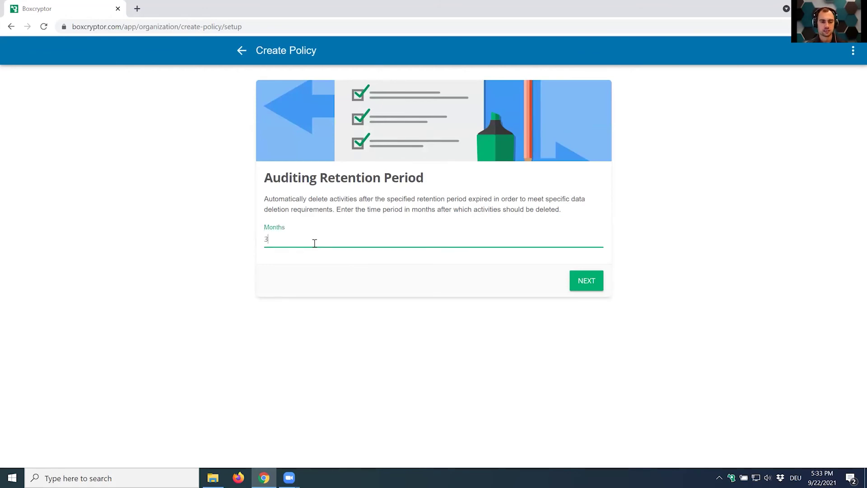
{"action": "left_click", "coordinate": [361, 305]}
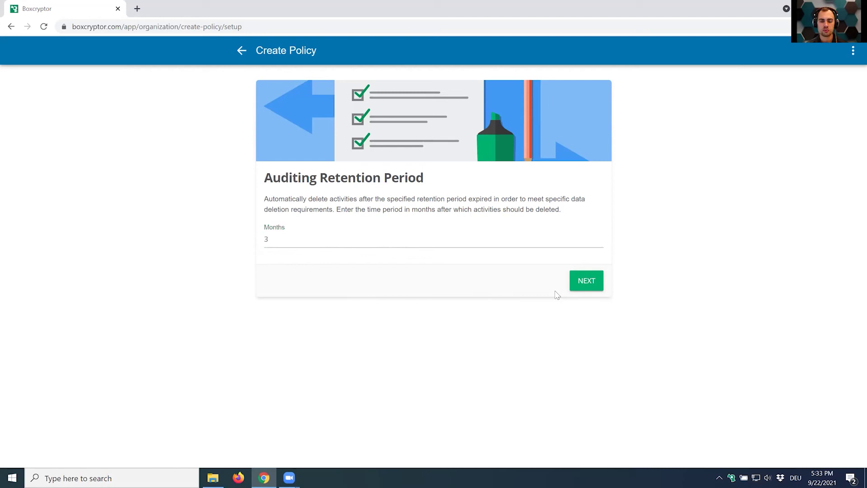
{"action": "left_click", "coordinate": [585, 285]}
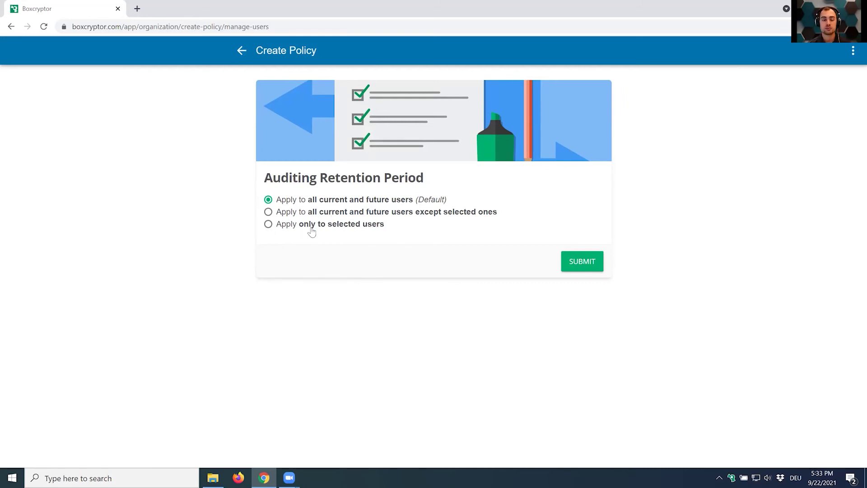
Apply the policy to all current and future users except one selected user, and submit it.
{"action": "left_click", "coordinate": [295, 217]}
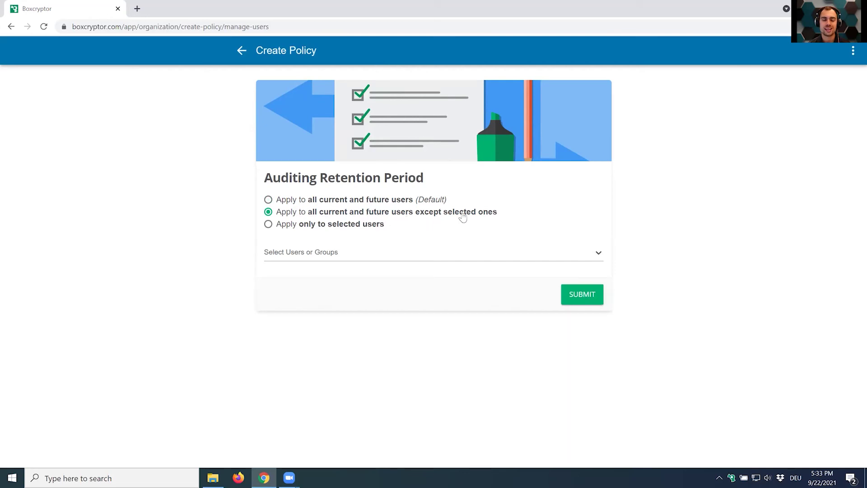
{"action": "left_click", "coordinate": [440, 257]}
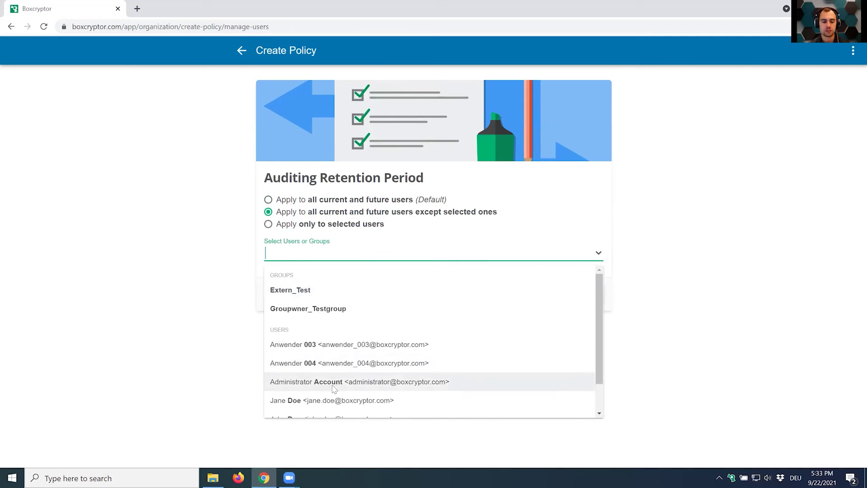
{"action": "scroll", "coordinate": [343, 381], "scroll_direction": "down", "scroll_amount": 1}
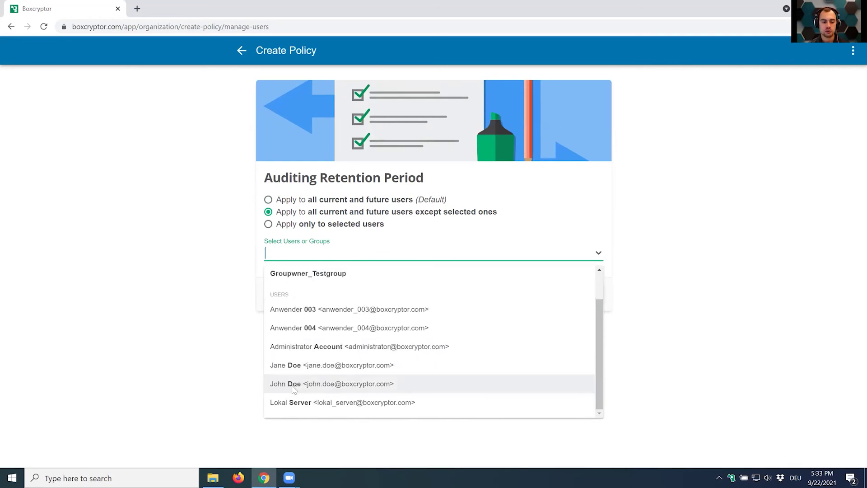
{"action": "left_click", "coordinate": [294, 390]}
{"action": "left_click", "coordinate": [209, 338]}
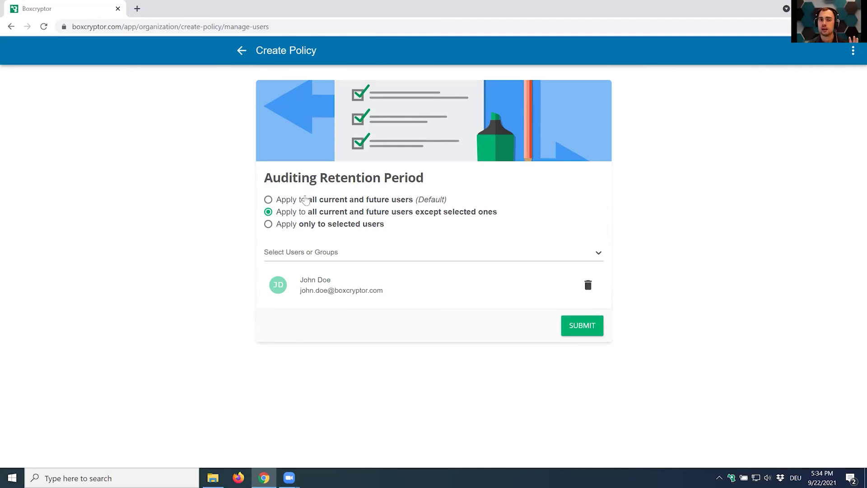
{"action": "left_click", "coordinate": [576, 331]}
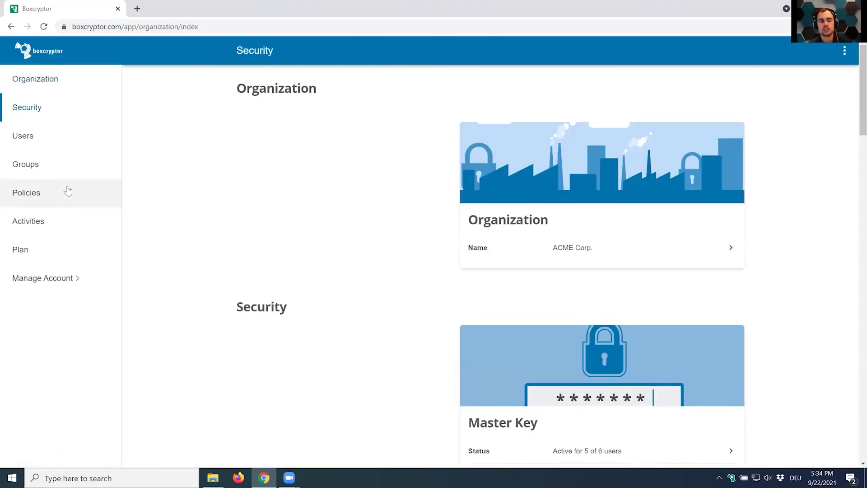
Open the Auditing Retention Period policy details and review its creation entry in recent activities.
{"action": "left_click", "coordinate": [66, 192]}
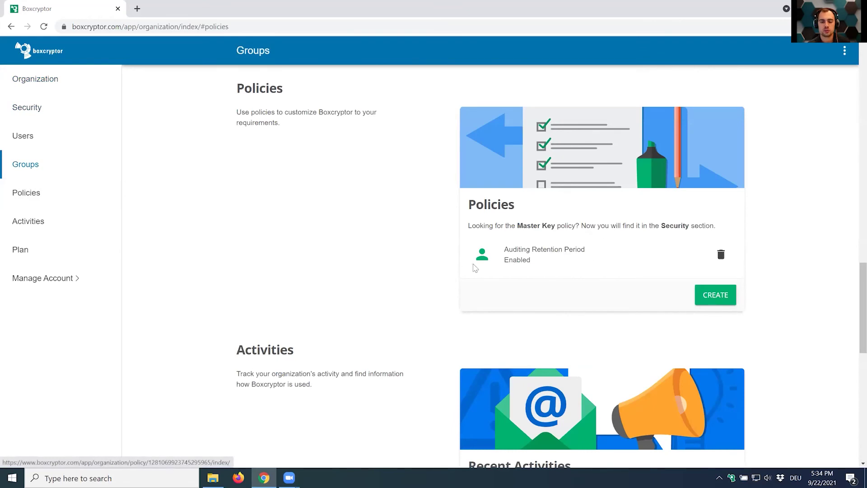
{"action": "left_click", "coordinate": [535, 262]}
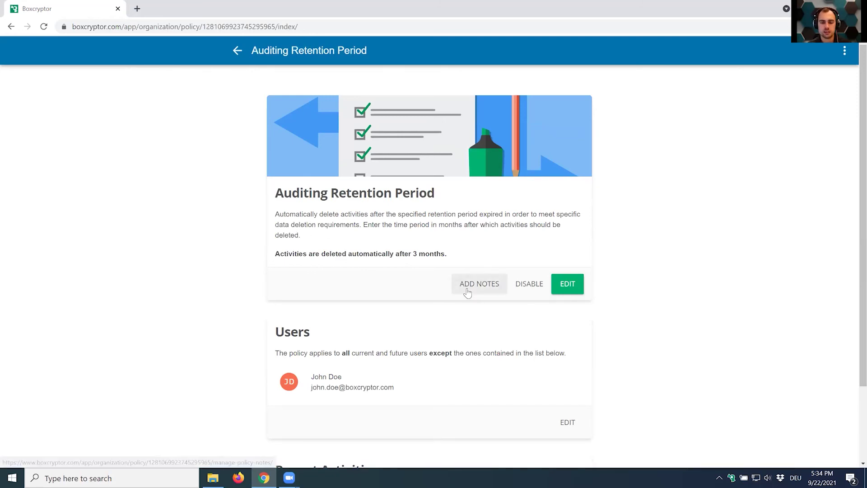
{"action": "scroll", "coordinate": [564, 288], "scroll_direction": "down", "scroll_amount": 2}
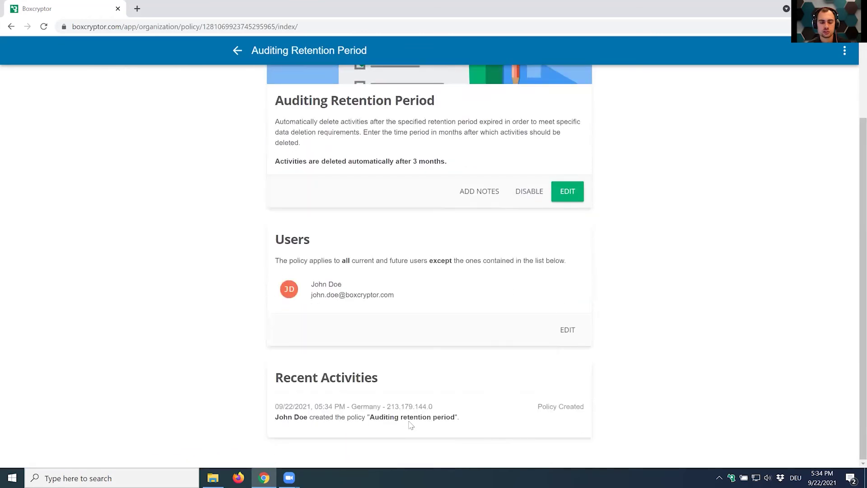
{"action": "left_click_drag", "start_coordinate": [273, 417], "coordinate": [426, 411]}
{"action": "left_click", "coordinate": [467, 421]}
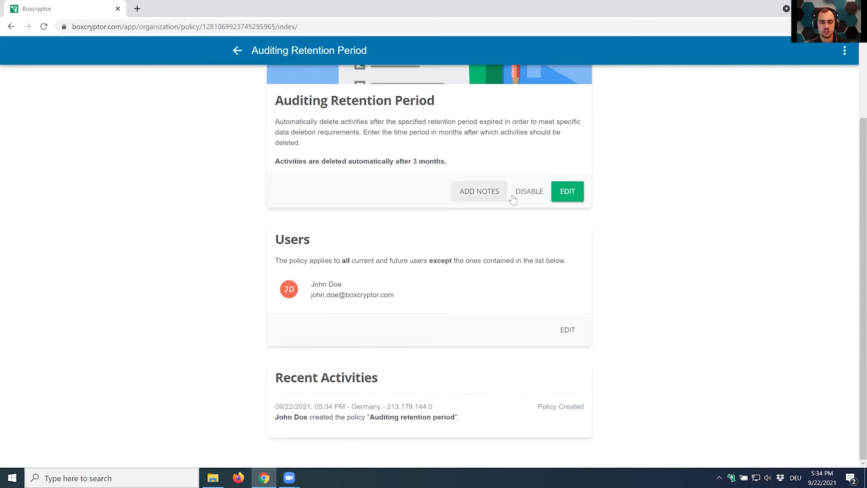
Change the retention period from 3 to 4 months and submit.
{"action": "left_click", "coordinate": [570, 198]}
{"action": "double_click", "coordinate": [287, 243]}
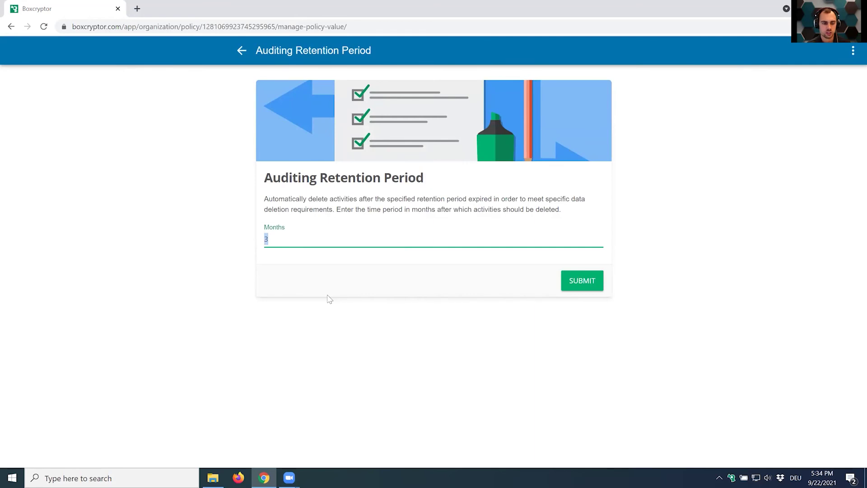
{"action": "left_click", "coordinate": [571, 288]}
{"action": "scroll", "coordinate": [544, 351], "scroll_direction": "down", "scroll_amount": 2}
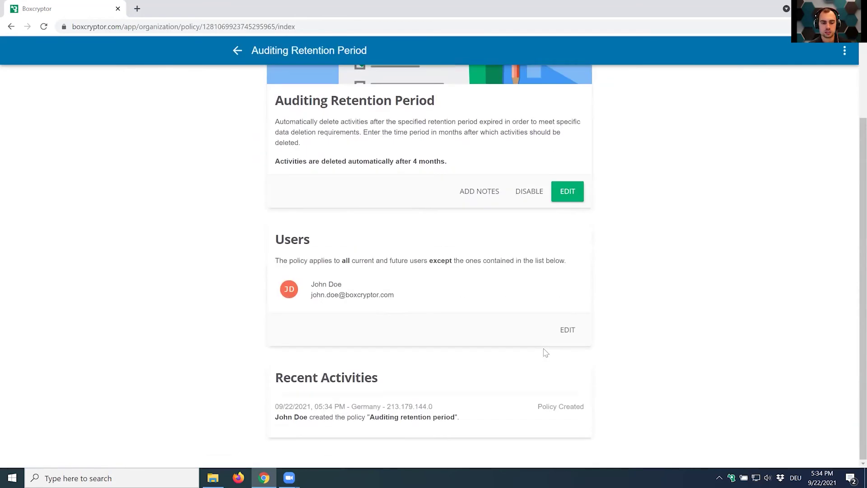
{"action": "scroll", "coordinate": [545, 352], "scroll_direction": "up", "scroll_amount": 2}
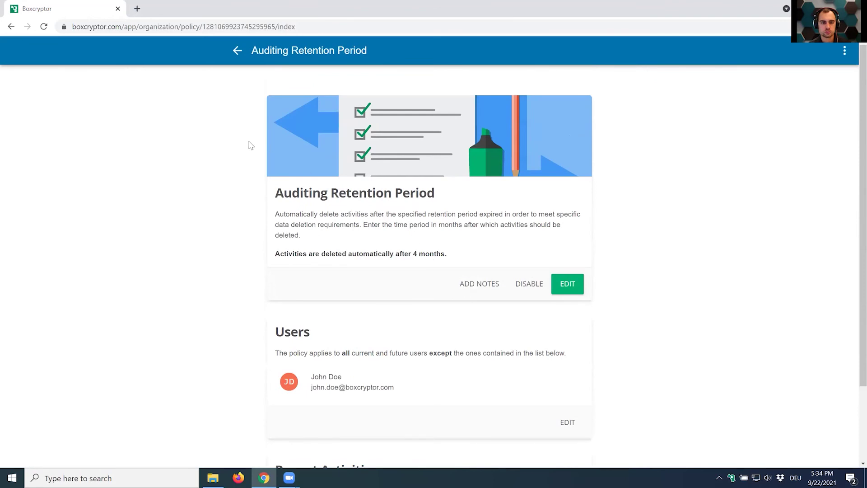
From Policies, start a new policy and browse the Devices, Encryption, Features and Groups options.
{"action": "left_click", "coordinate": [236, 51]}
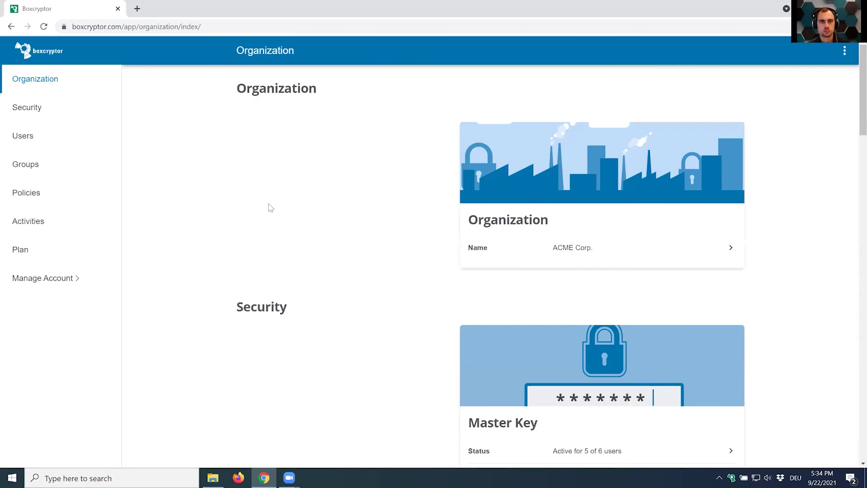
{"action": "left_click", "coordinate": [34, 197]}
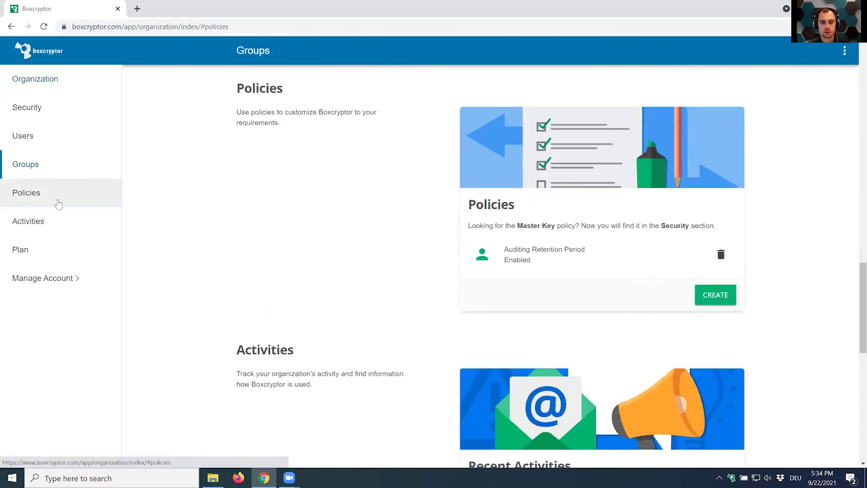
{"action": "left_click", "coordinate": [720, 296]}
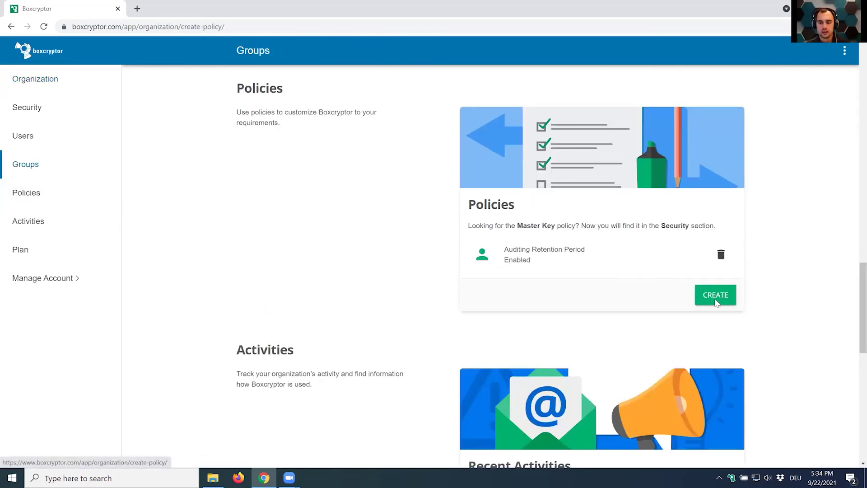
{"action": "scroll", "coordinate": [436, 375], "scroll_direction": "down", "scroll_amount": 7}
{"action": "scroll", "coordinate": [285, 155], "scroll_direction": "up", "scroll_amount": 2}
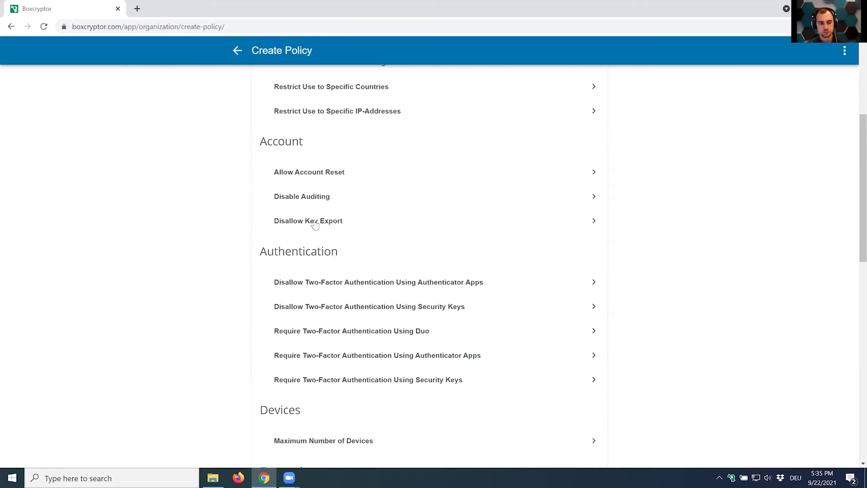
{"action": "scroll", "coordinate": [315, 224], "scroll_direction": "down", "scroll_amount": 3}
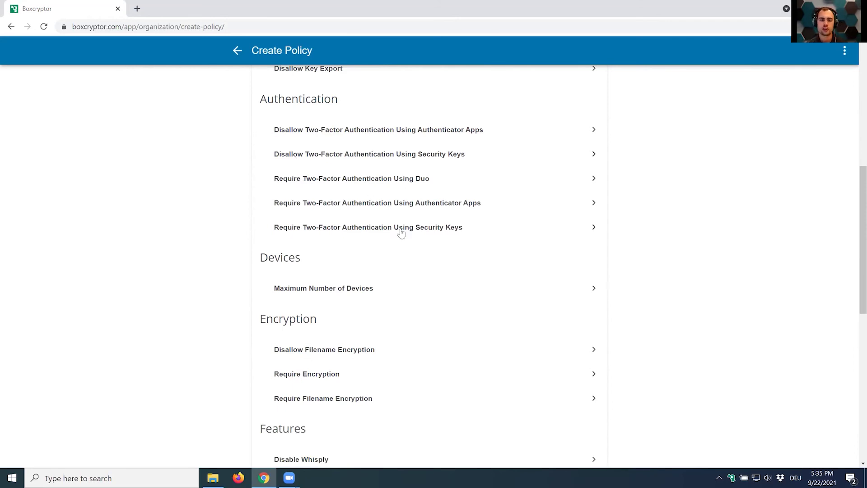
{"action": "scroll", "coordinate": [337, 343], "scroll_direction": "down", "scroll_amount": 3}
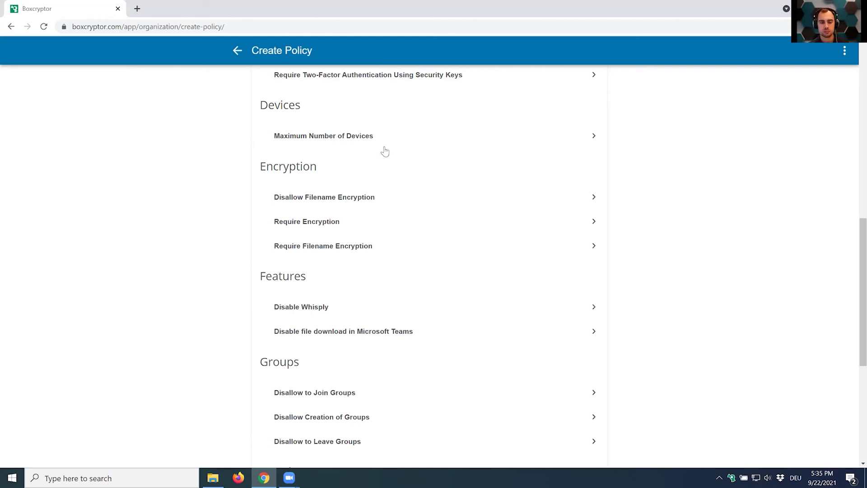
{"action": "scroll", "coordinate": [383, 151], "scroll_direction": "down", "scroll_amount": 1}
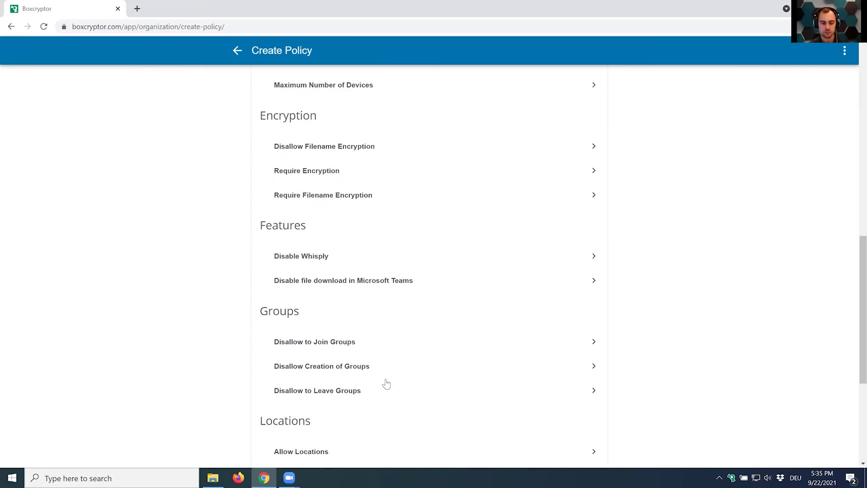
{"action": "left_click", "coordinate": [733, 476]}
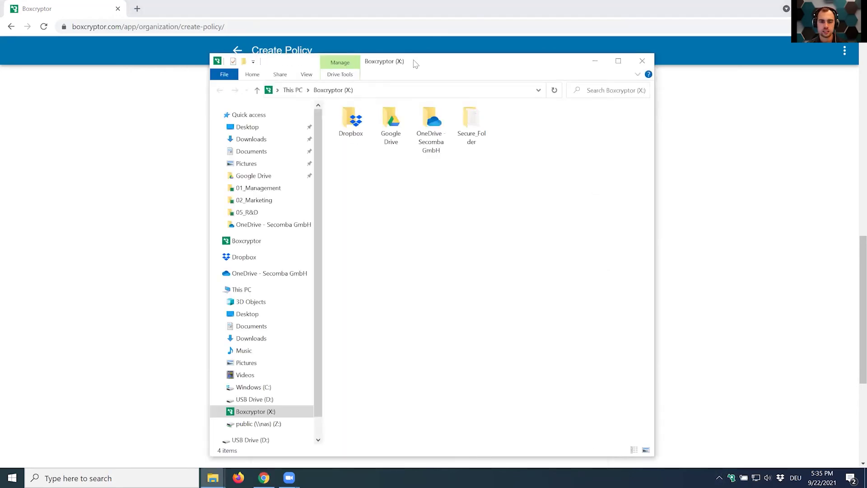
{"action": "left_click_drag", "start_coordinate": [416, 63], "coordinate": [586, 52]}
{"action": "double_click", "coordinate": [520, 111]}
{"action": "double_click", "coordinate": [529, 166]}
{"action": "left_click", "coordinate": [532, 112]}
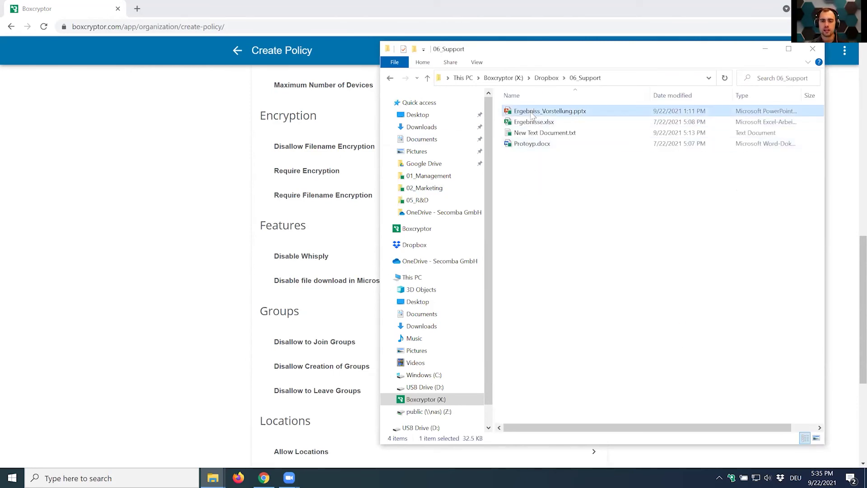
{"action": "right_click", "coordinate": [532, 114]}
{"action": "mouse_move", "coordinate": [600, 203]}
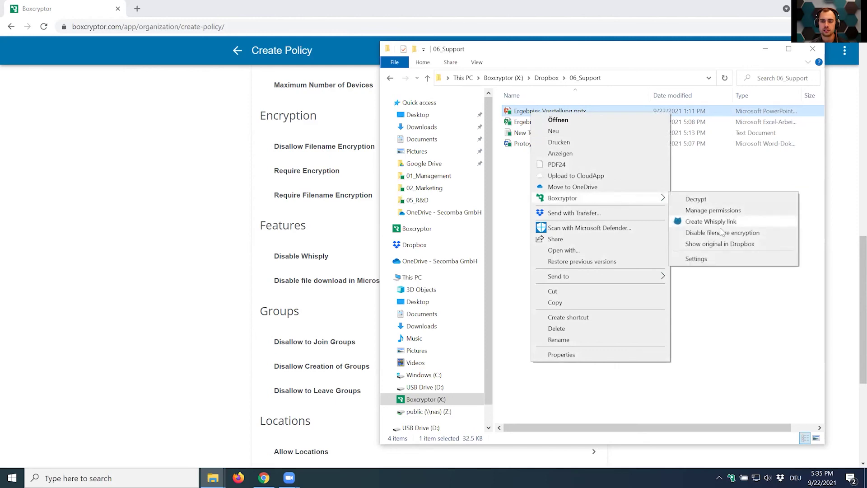
{"action": "left_click", "coordinate": [720, 243]}
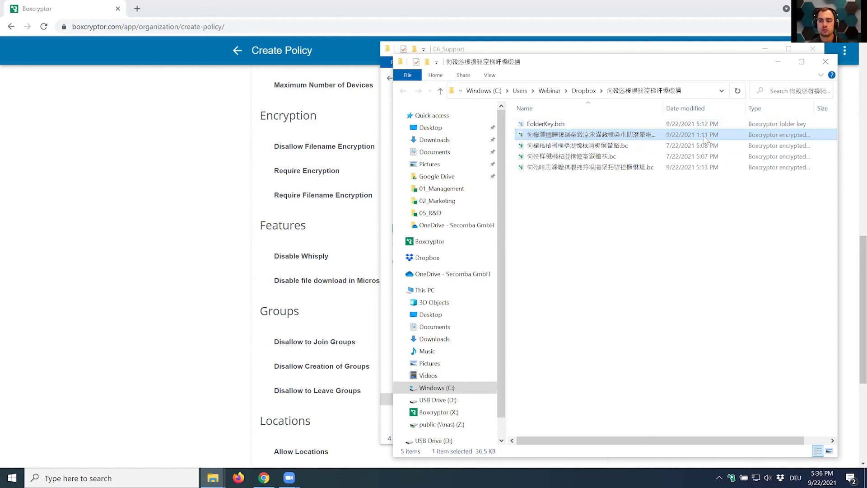
{"action": "left_click", "coordinate": [673, 301]}
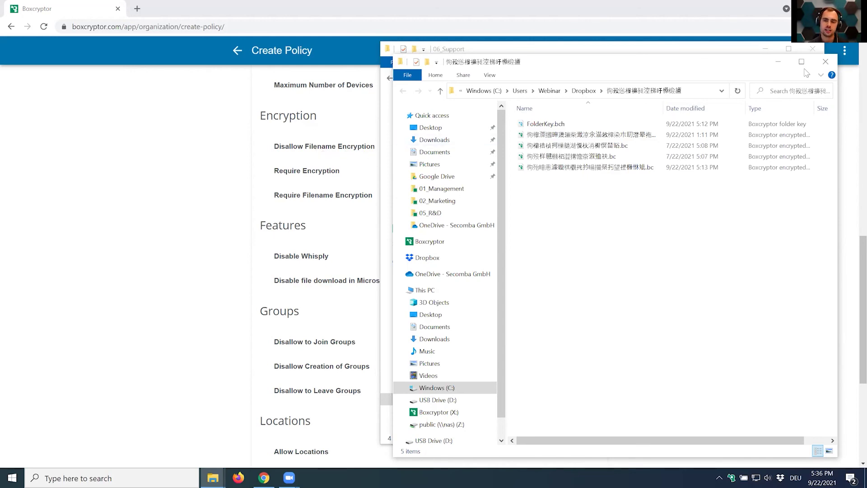
{"action": "left_click", "coordinate": [818, 58]}
{"action": "left_click", "coordinate": [817, 52]}
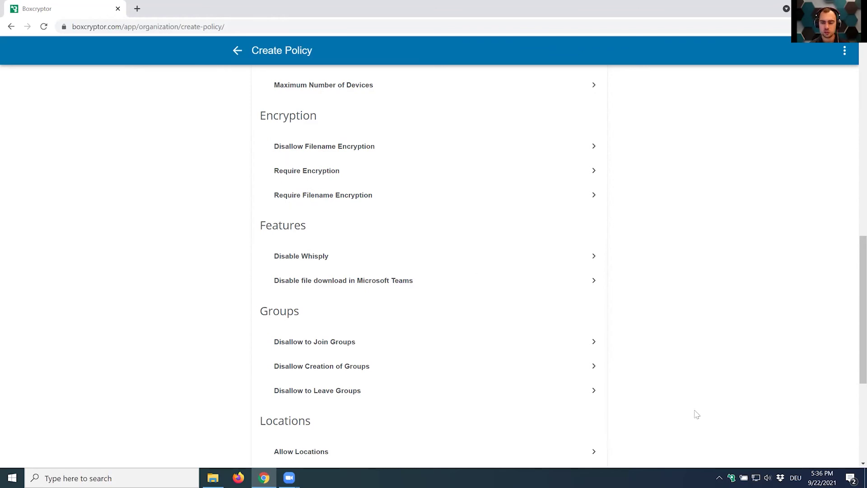
Open File Explorer and navigate to X:\Dropbox\01_Management on the Boxcryptor drive.
{"action": "left_click", "coordinate": [731, 477]}
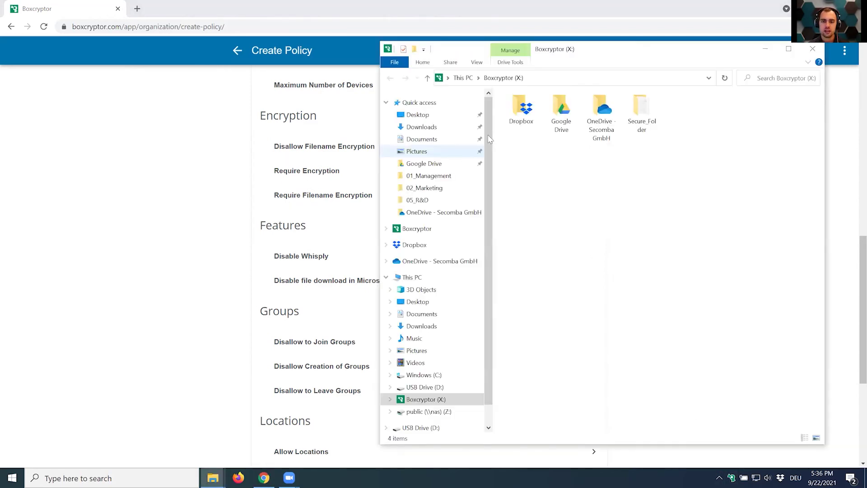
{"action": "double_click", "coordinate": [520, 111]}
{"action": "left_click", "coordinate": [524, 113]}
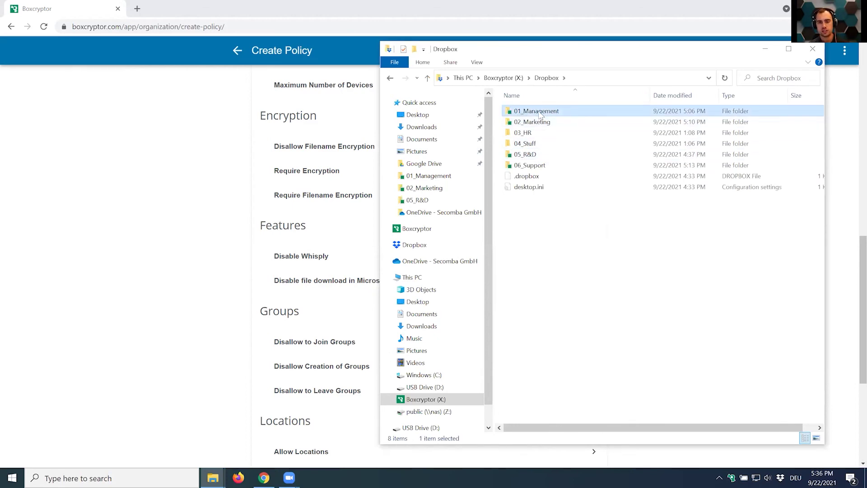
{"action": "double_click", "coordinate": [521, 113]}
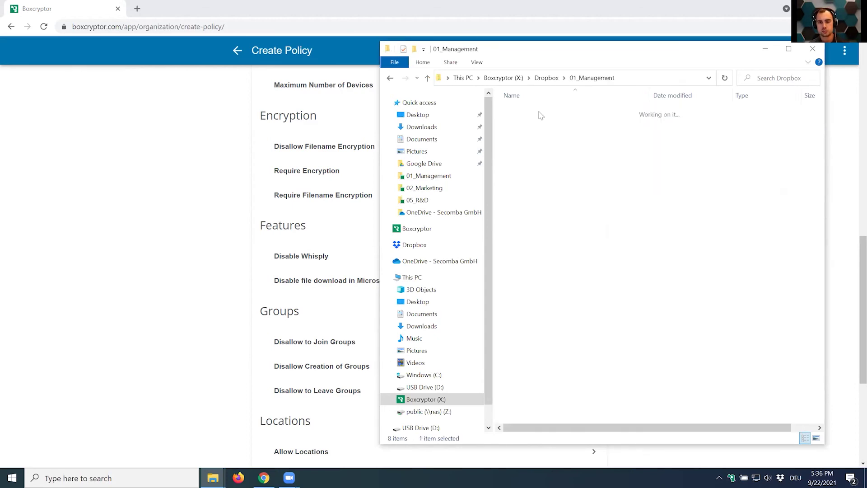
Create 'New Text Document.txt' in 01_Management, then go back up to Dropbox.
{"action": "right_click", "coordinate": [538, 199]}
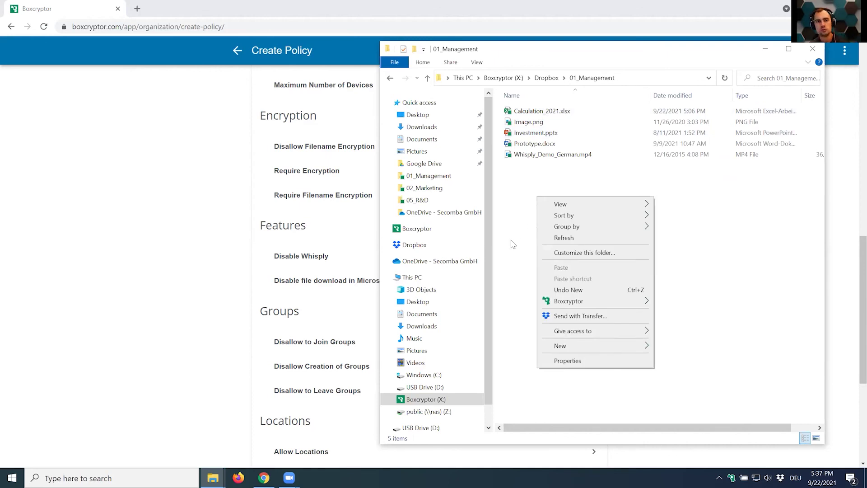
{"action": "mouse_move", "coordinate": [596, 346]}
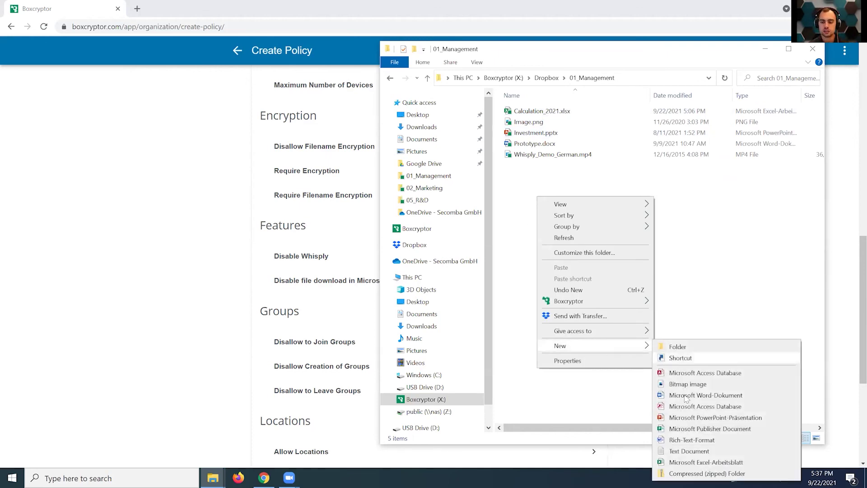
{"action": "left_click", "coordinate": [689, 451]}
{"action": "left_click", "coordinate": [603, 303]}
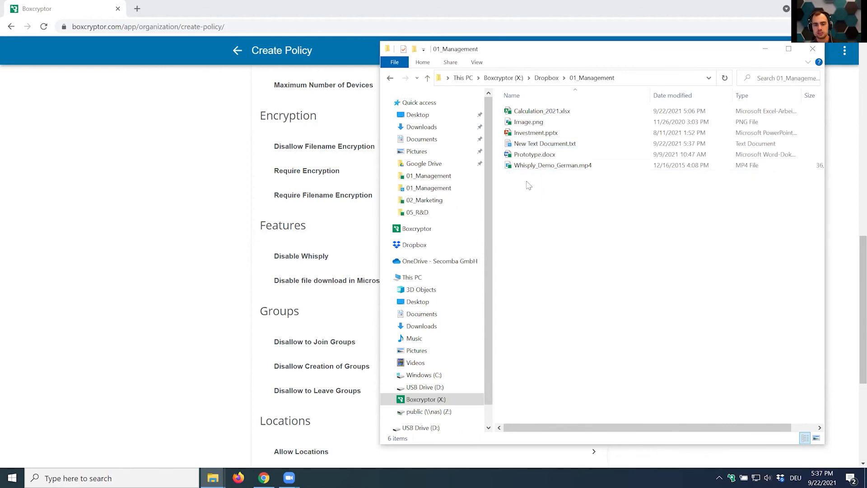
{"action": "left_click", "coordinate": [526, 143]}
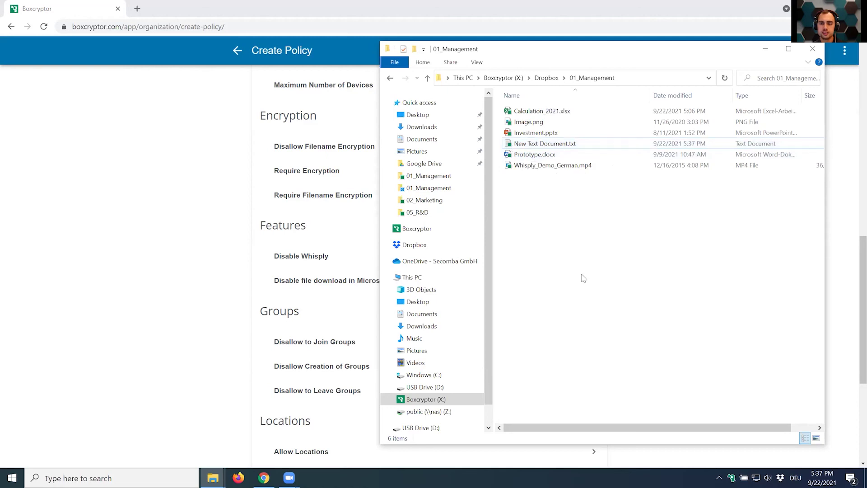
{"action": "key", "text": "BackSpace"}
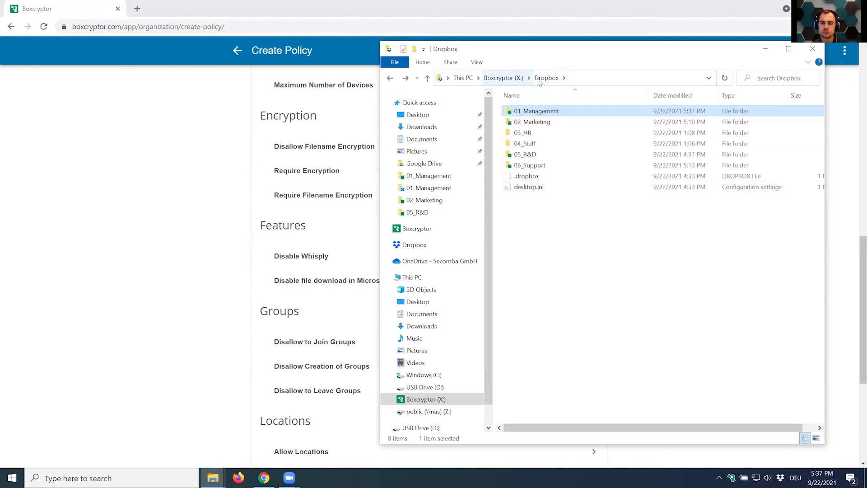
Create an unencrypted folder named 'New folder' inside Dropbox.
{"action": "left_click", "coordinate": [535, 269]}
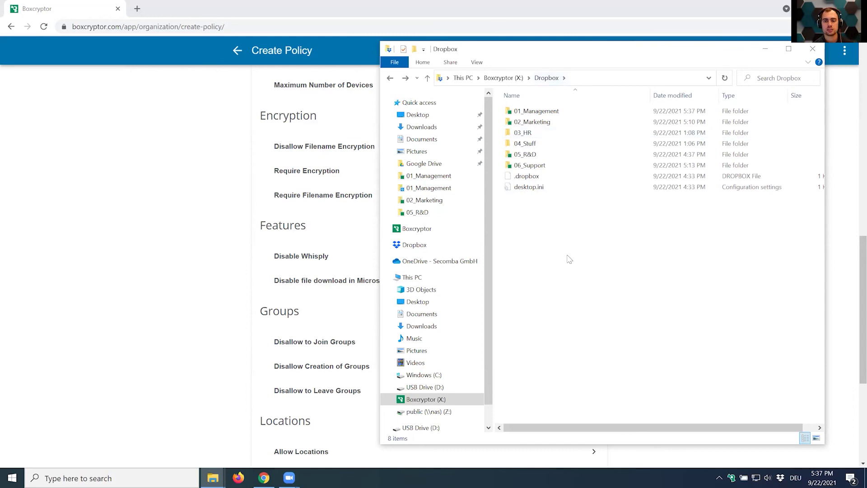
{"action": "right_click", "coordinate": [560, 241]}
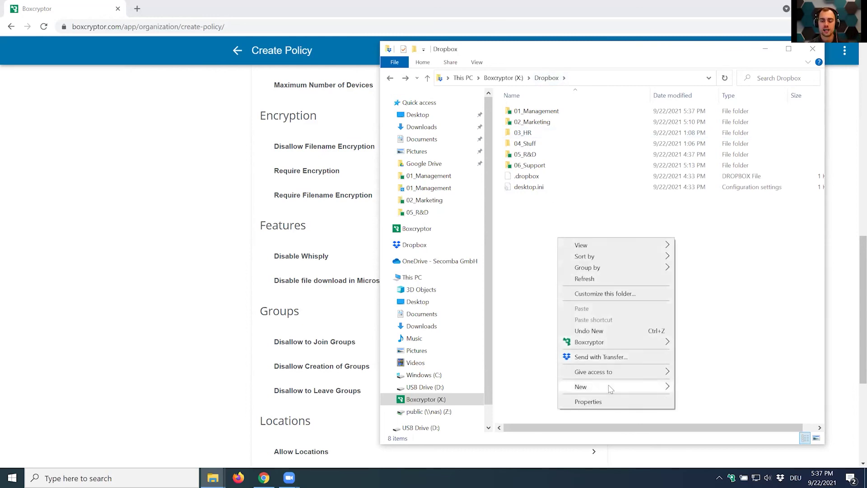
{"action": "mouse_move", "coordinate": [623, 387]}
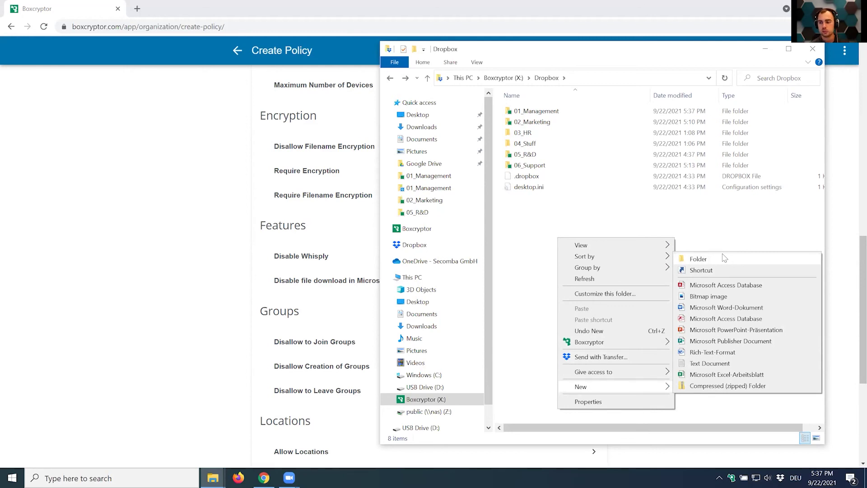
{"action": "left_click", "coordinate": [708, 262]}
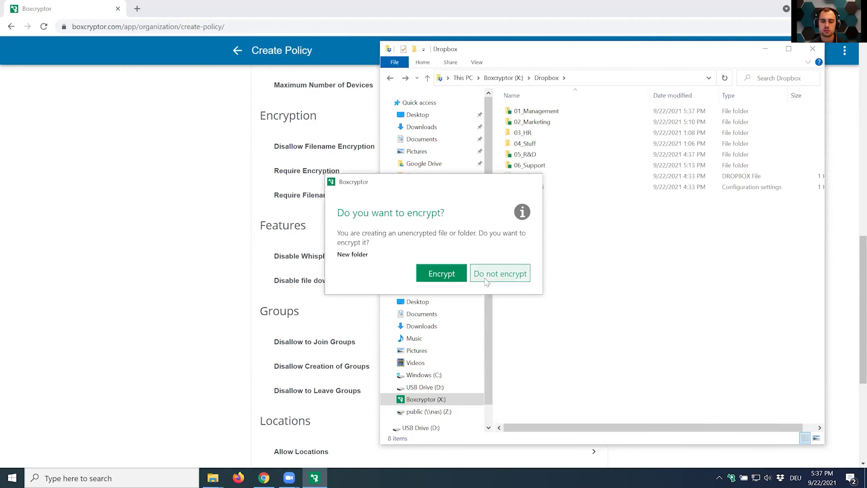
{"action": "left_click", "coordinate": [500, 277]}
{"action": "left_click", "coordinate": [559, 274]}
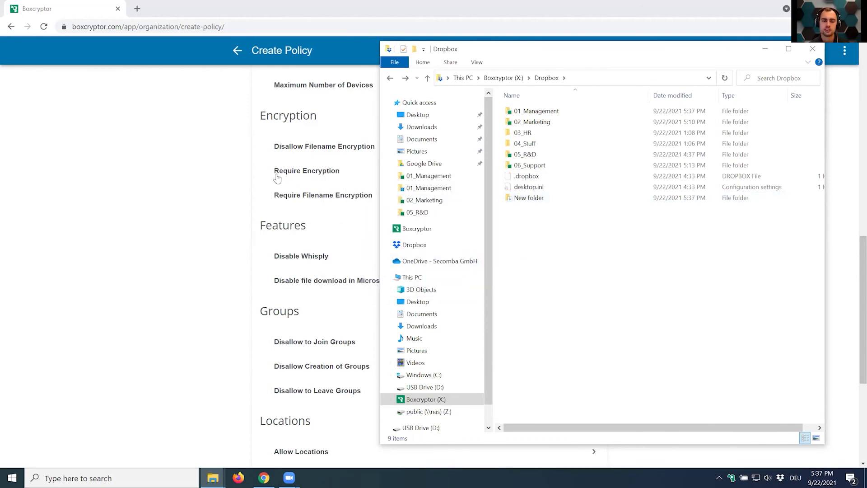
Dismiss a second Dropbox context menu unused and return to the browser's Create Policy page.
{"action": "right_click", "coordinate": [570, 251]}
{"action": "mouse_move", "coordinate": [632, 396]}
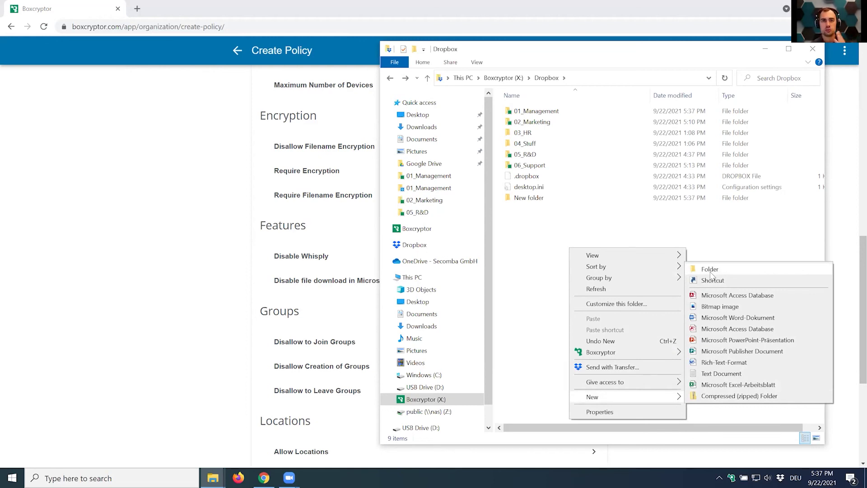
{"action": "left_click", "coordinate": [518, 253]}
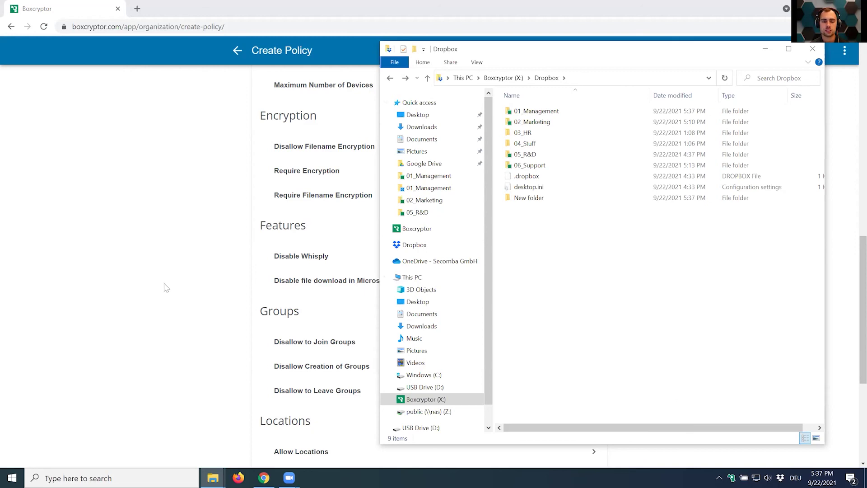
{"action": "left_click", "coordinate": [166, 287]}
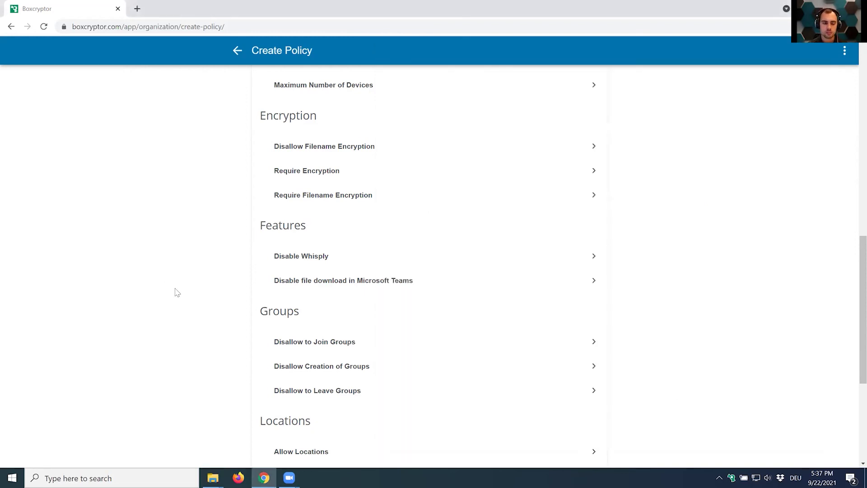
Scroll through the Create Policy list, then return to the overview's Recent Activities card.
{"action": "scroll", "coordinate": [277, 193], "scroll_direction": "down", "scroll_amount": 2}
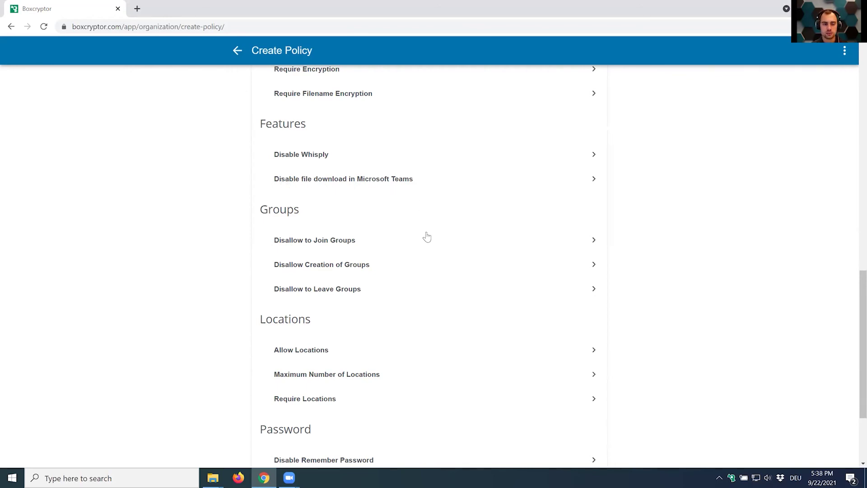
{"action": "scroll", "coordinate": [427, 238], "scroll_direction": "down", "scroll_amount": 3}
{"action": "scroll", "coordinate": [418, 239], "scroll_direction": "down", "scroll_amount": 1}
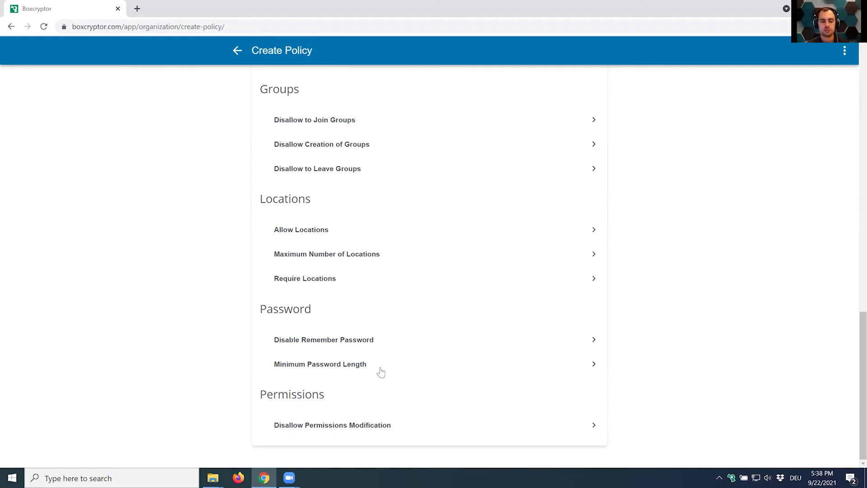
{"action": "left_click", "coordinate": [238, 51]}
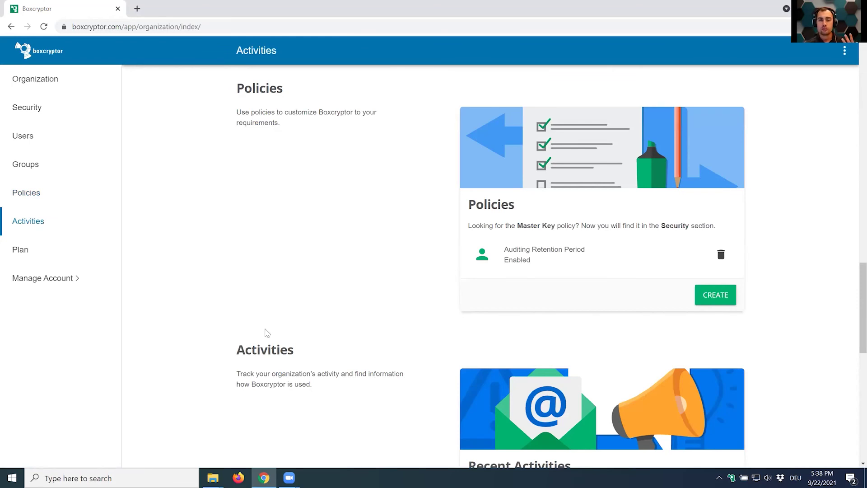
{"action": "scroll", "coordinate": [266, 333], "scroll_direction": "down", "scroll_amount": 4}
{"action": "scroll", "coordinate": [272, 329], "scroll_direction": "down", "scroll_amount": 1}
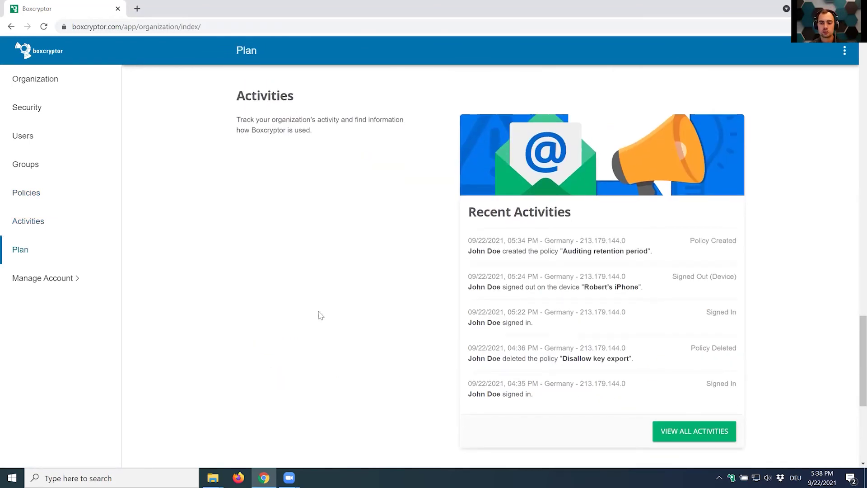
{"action": "left_click", "coordinate": [682, 430]}
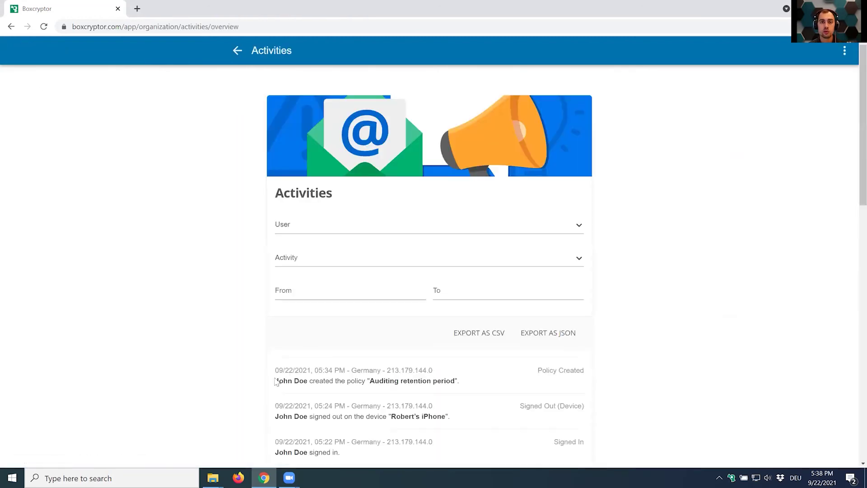
{"action": "scroll", "coordinate": [171, 370], "scroll_direction": "down", "scroll_amount": 3}
{"action": "scroll", "coordinate": [199, 378], "scroll_direction": "down", "scroll_amount": 3}
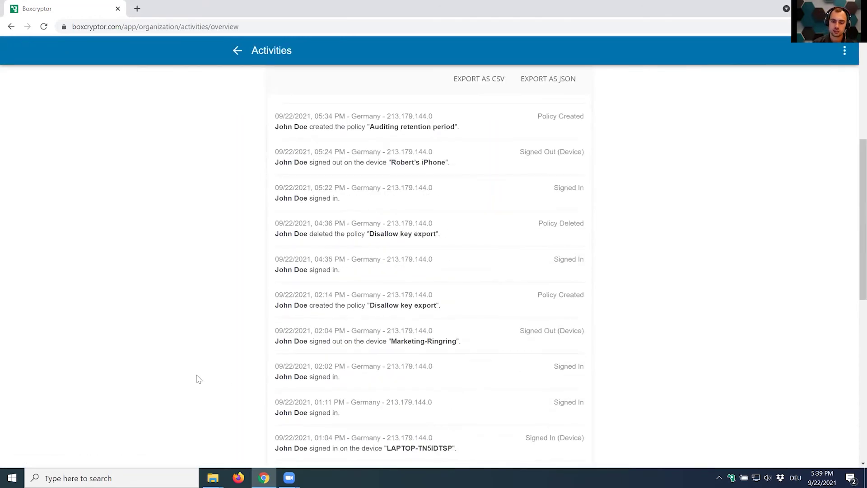
{"action": "left_click_drag", "start_coordinate": [273, 118], "coordinate": [573, 373]}
{"action": "left_click", "coordinate": [666, 383]}
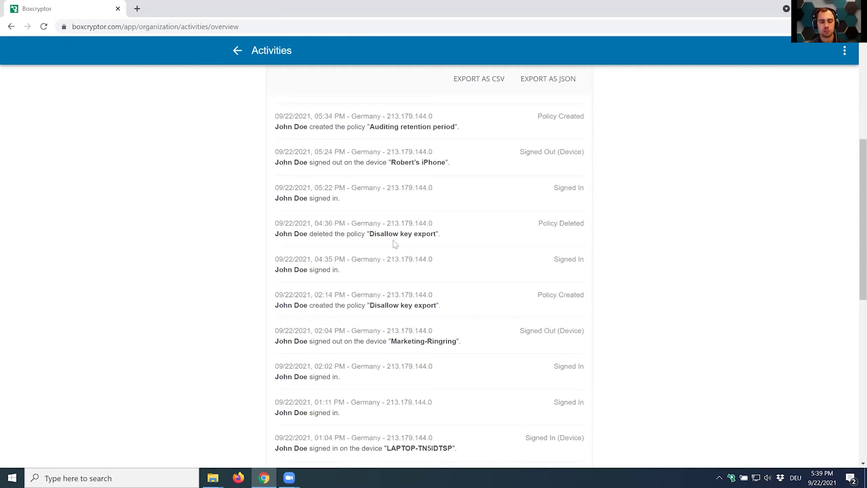
{"action": "scroll", "coordinate": [386, 328], "scroll_direction": "up", "scroll_amount": 6}
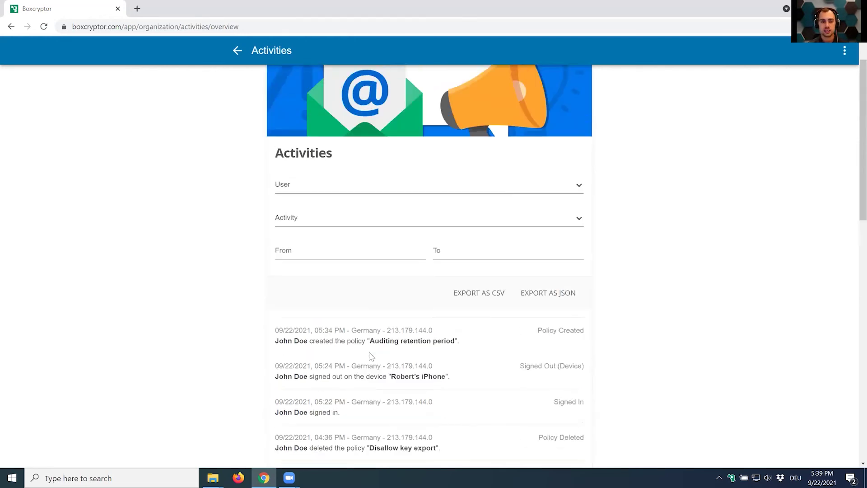
{"action": "left_click", "coordinate": [304, 258]}
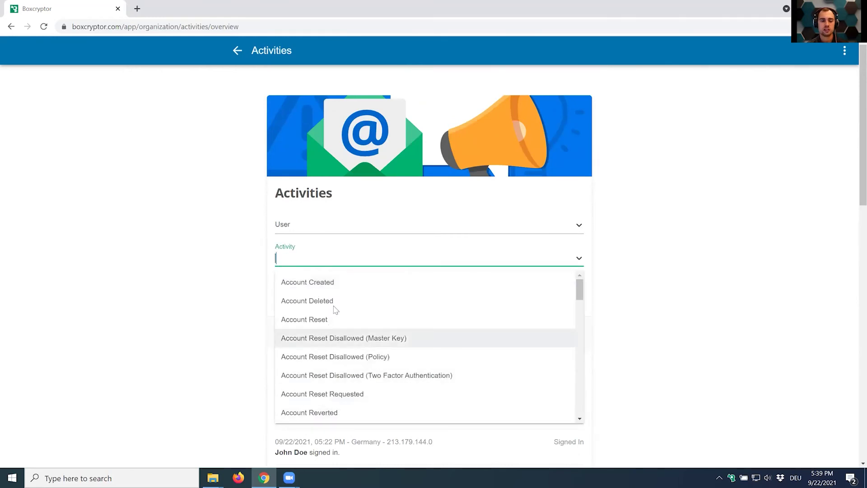
{"action": "scroll", "coordinate": [334, 357], "scroll_direction": "down", "scroll_amount": 4}
{"action": "scroll", "coordinate": [335, 343], "scroll_direction": "up", "scroll_amount": 4}
{"action": "left_click", "coordinate": [215, 321]}
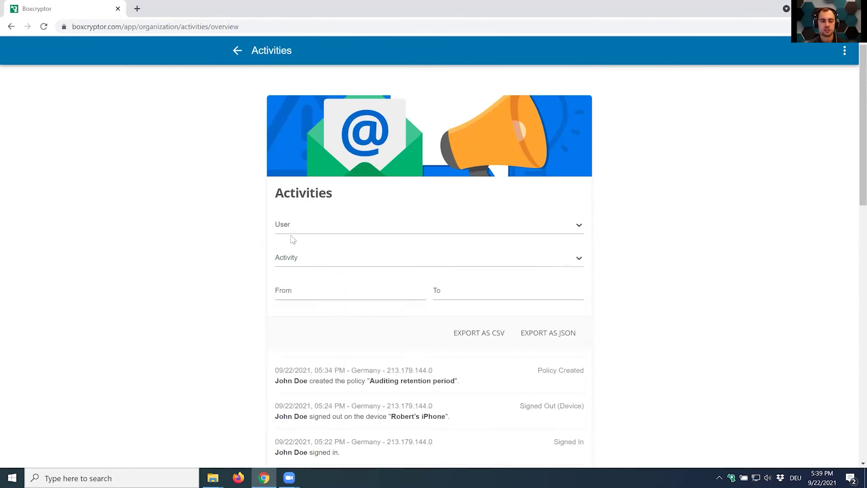
{"action": "left_click", "coordinate": [297, 226]}
{"action": "left_click", "coordinate": [225, 229]}
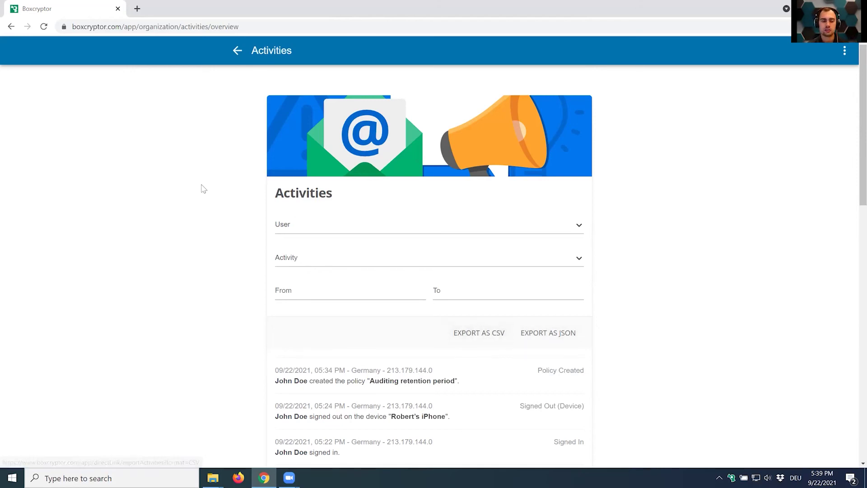
{"action": "left_click", "coordinate": [236, 52]}
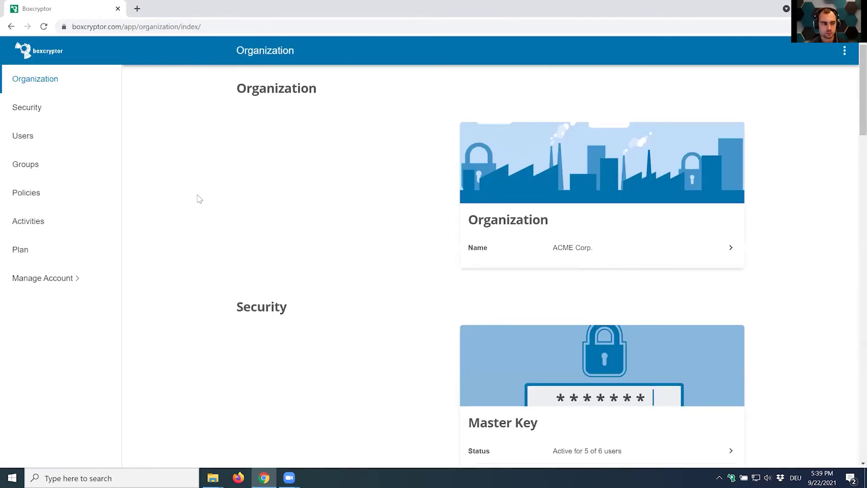
{"action": "left_click", "coordinate": [71, 229]}
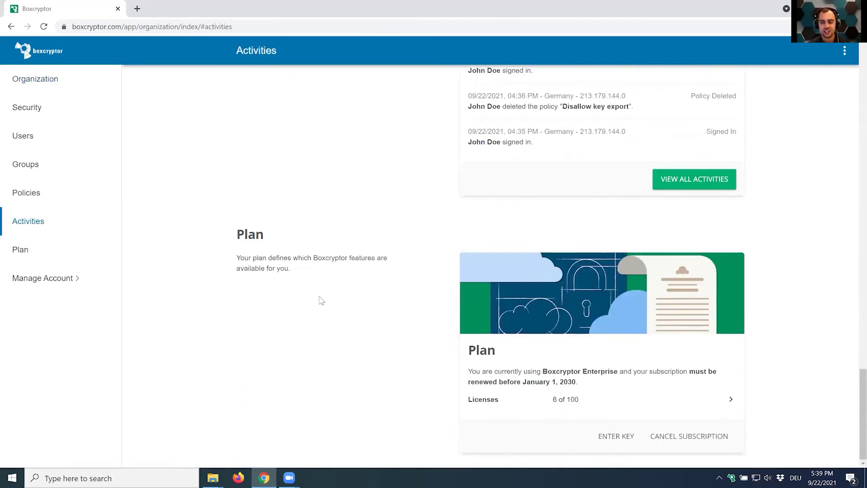